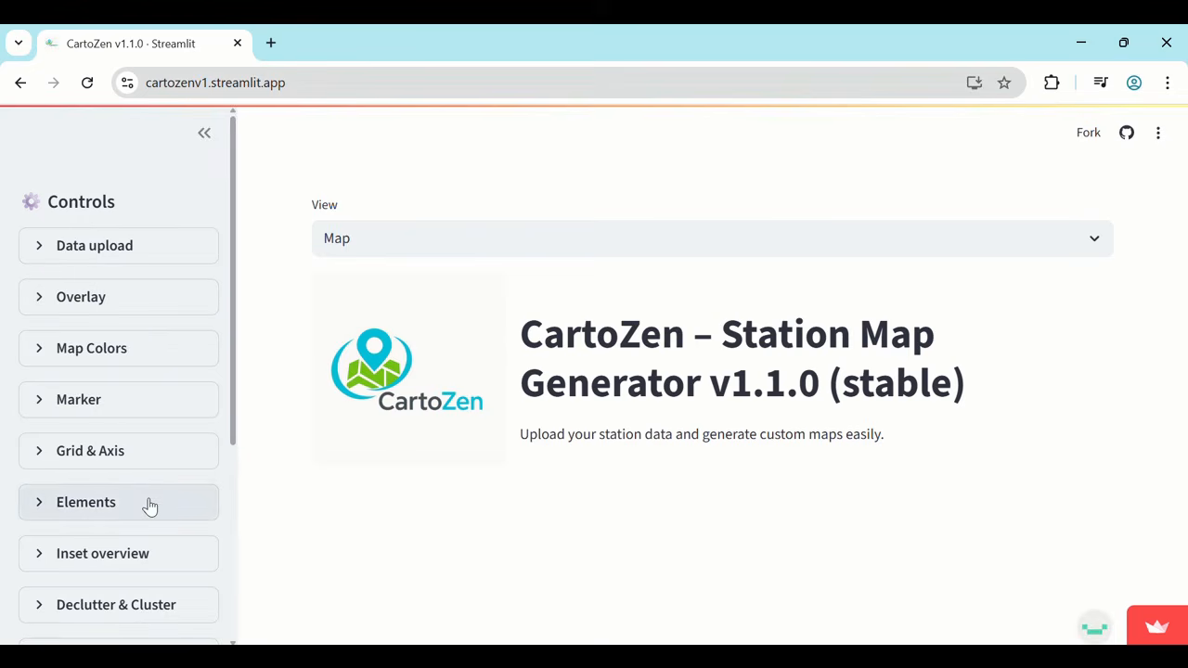
Look over the available map control sections and read the About page.
{"action": "scroll", "coordinate": [158, 583], "scroll_direction": "down", "scroll_amount": 1}
{"action": "scroll", "coordinate": [158, 583], "scroll_direction": "down", "scroll_amount": 3}
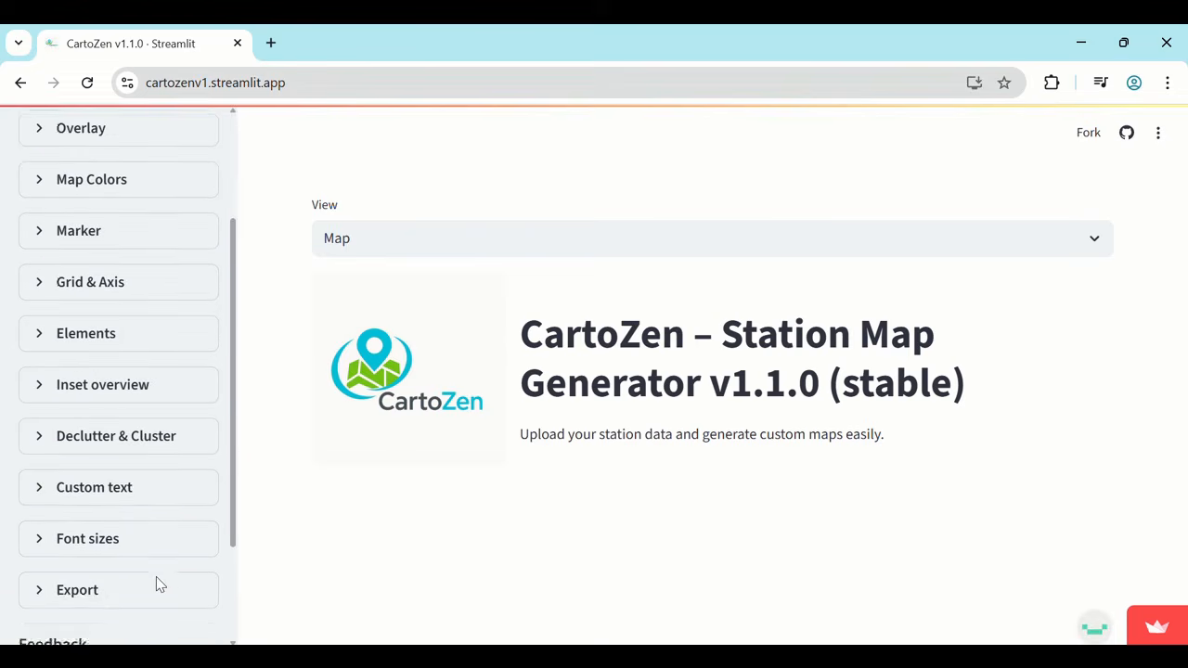
{"action": "scroll", "coordinate": [158, 583], "scroll_direction": "up", "scroll_amount": 2}
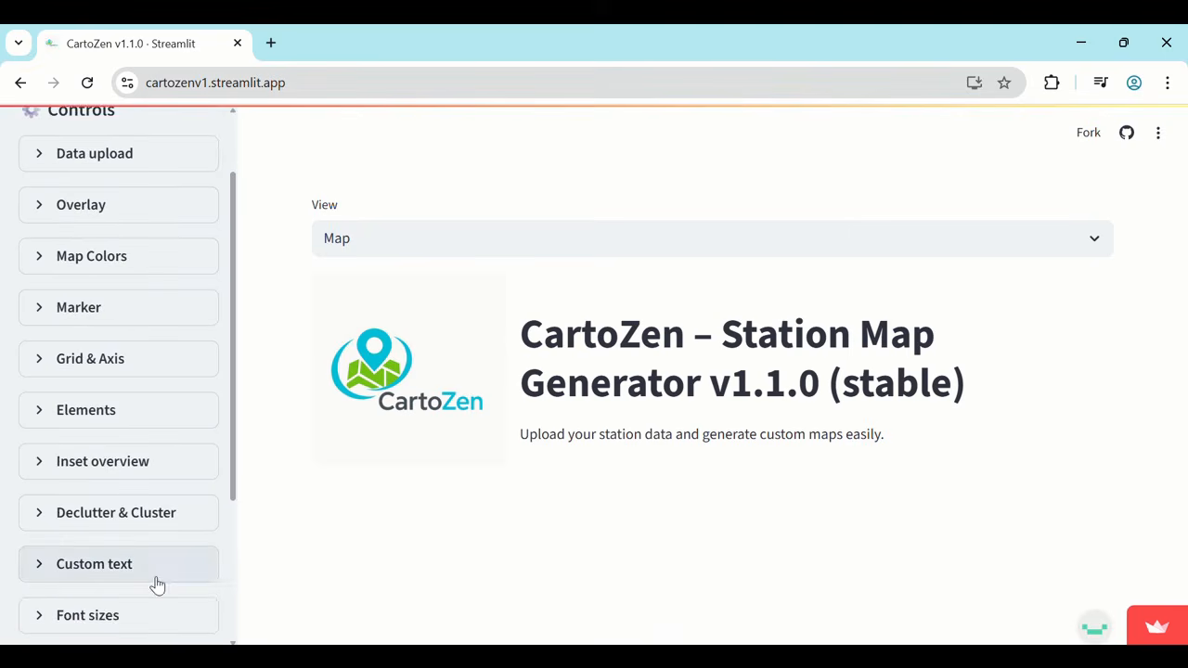
{"action": "scroll", "coordinate": [158, 583], "scroll_direction": "up", "scroll_amount": 1}
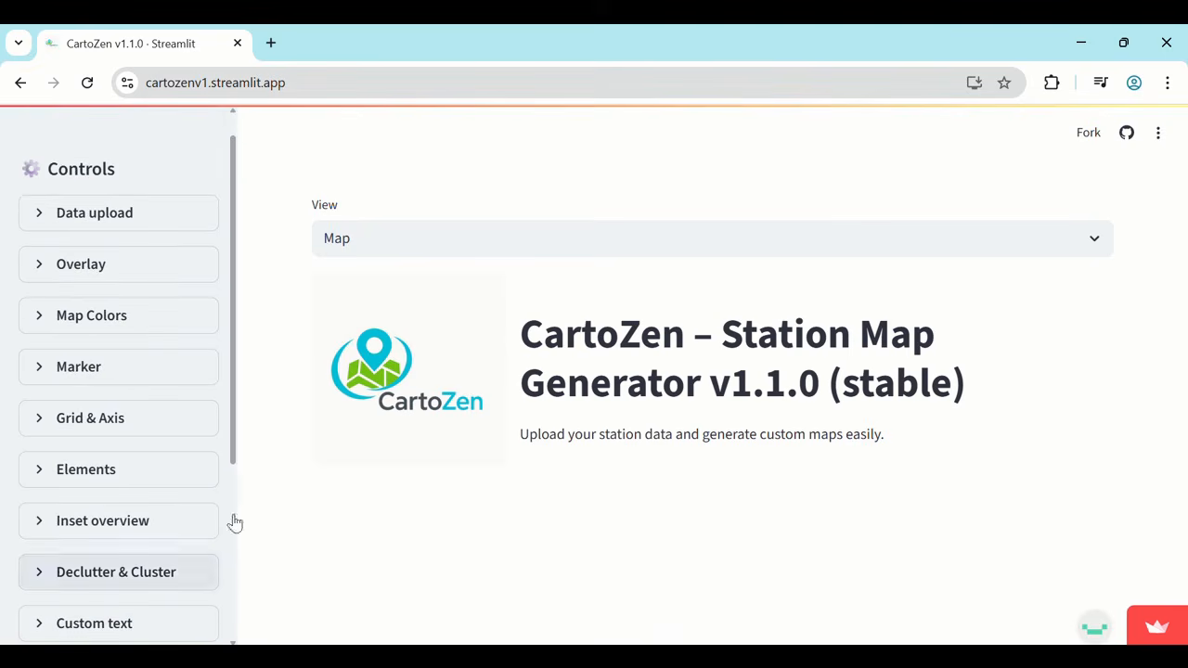
{"action": "left_click", "coordinate": [564, 241]}
{"action": "left_click", "coordinate": [455, 312]}
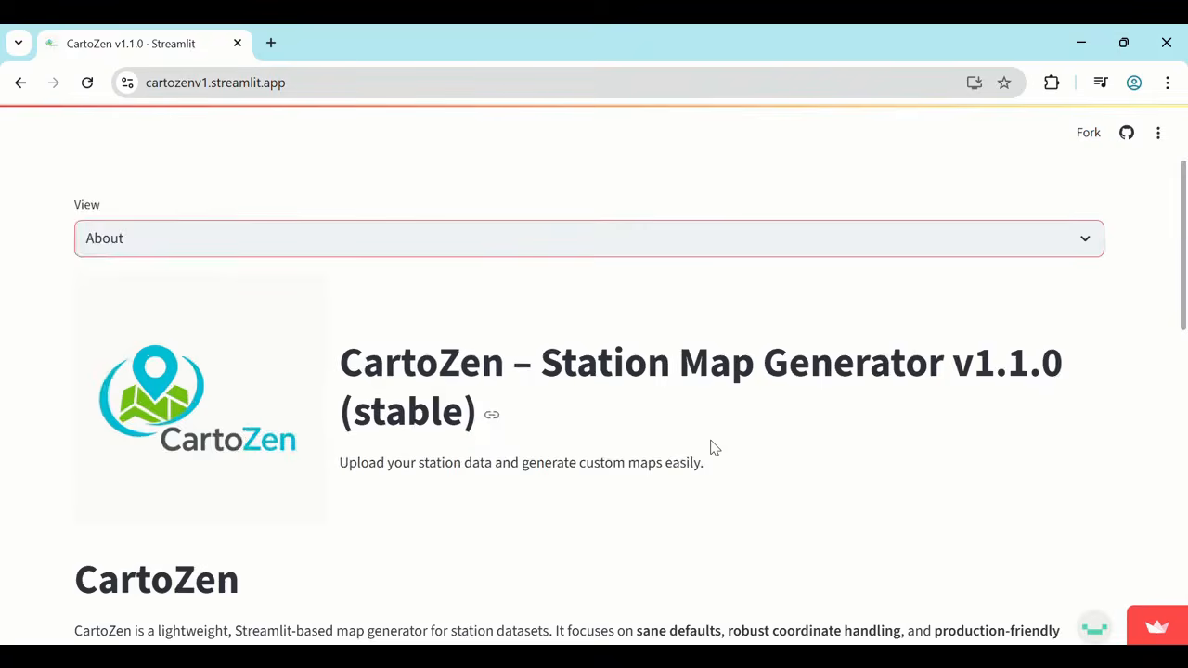
{"action": "scroll", "coordinate": [711, 449], "scroll_direction": "down", "scroll_amount": 2}
{"action": "scroll", "coordinate": [711, 449], "scroll_direction": "down", "scroll_amount": 4}
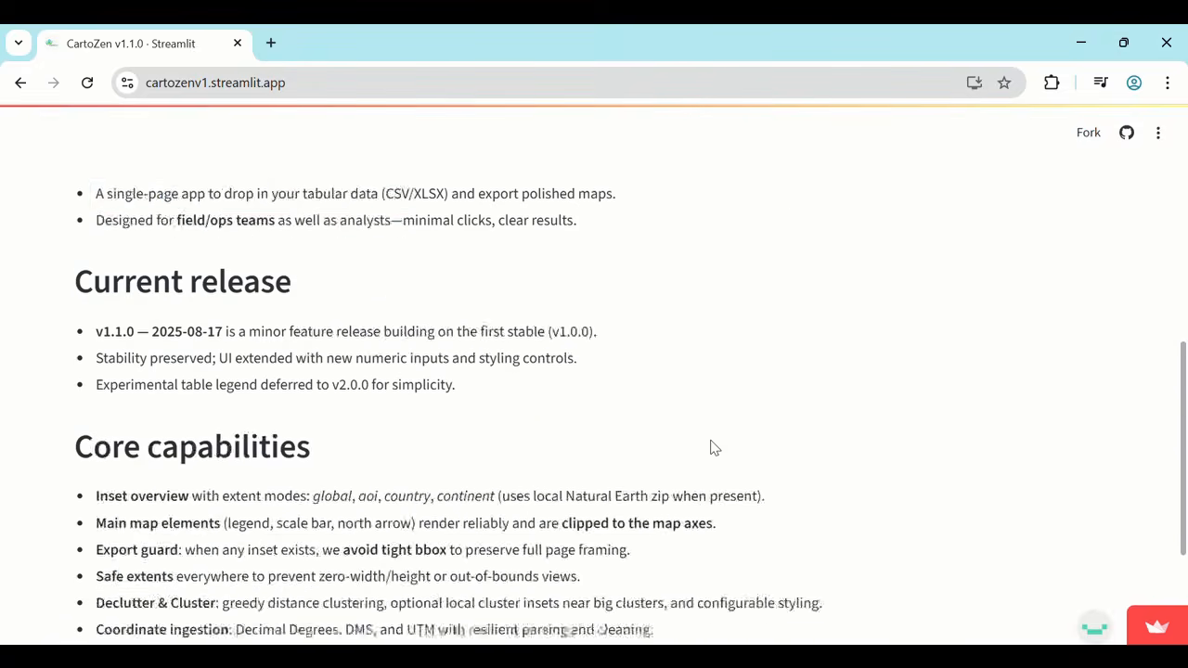
{"action": "scroll", "coordinate": [711, 448], "scroll_direction": "up", "scroll_amount": 6}
Read the Changelog page and return to the Map view.
{"action": "left_click", "coordinate": [670, 239]}
{"action": "left_click", "coordinate": [589, 346]}
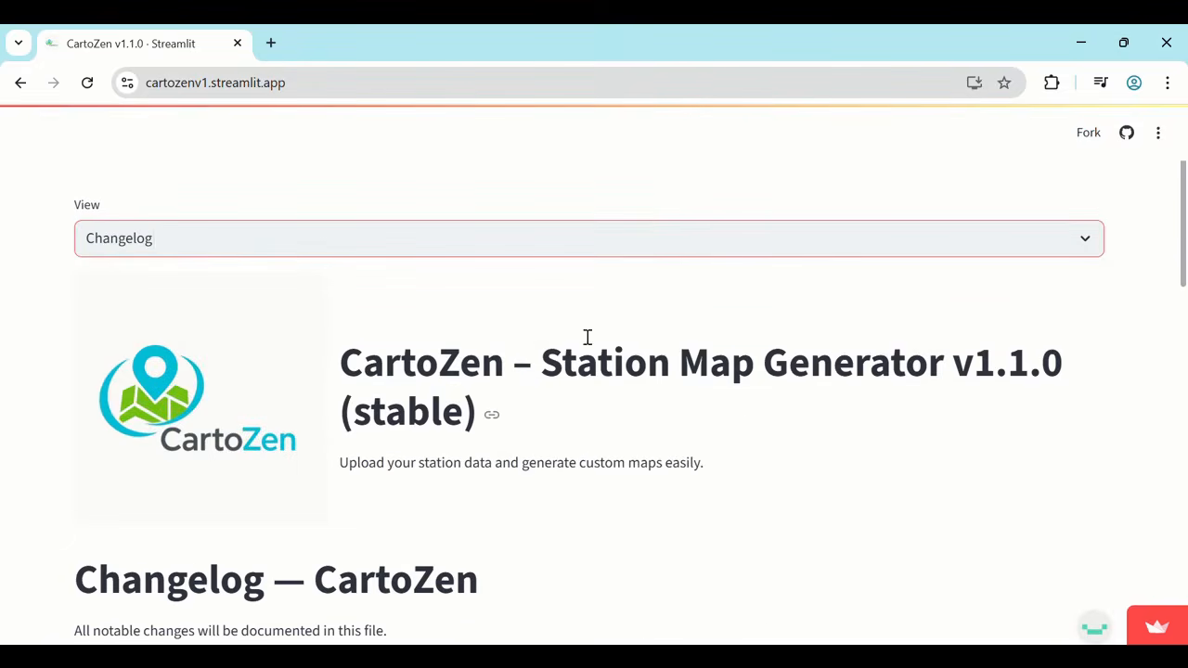
{"action": "scroll", "coordinate": [735, 401], "scroll_direction": "down", "scroll_amount": 7}
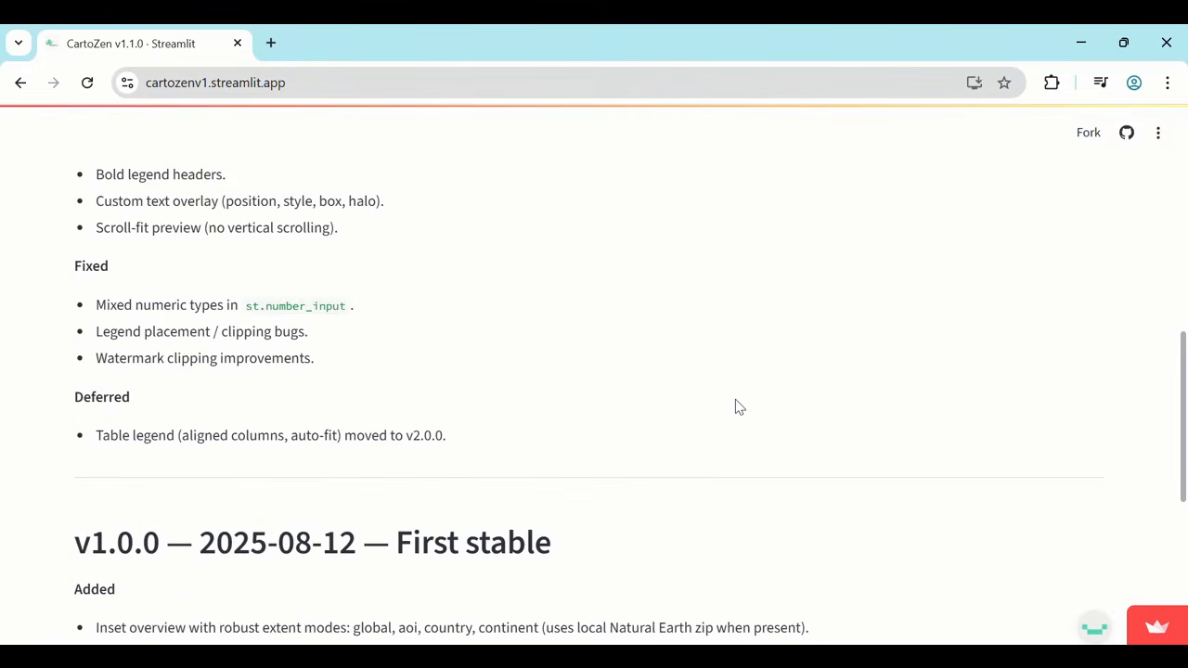
{"action": "scroll", "coordinate": [735, 407], "scroll_direction": "up", "scroll_amount": 8}
{"action": "left_click", "coordinate": [660, 244]}
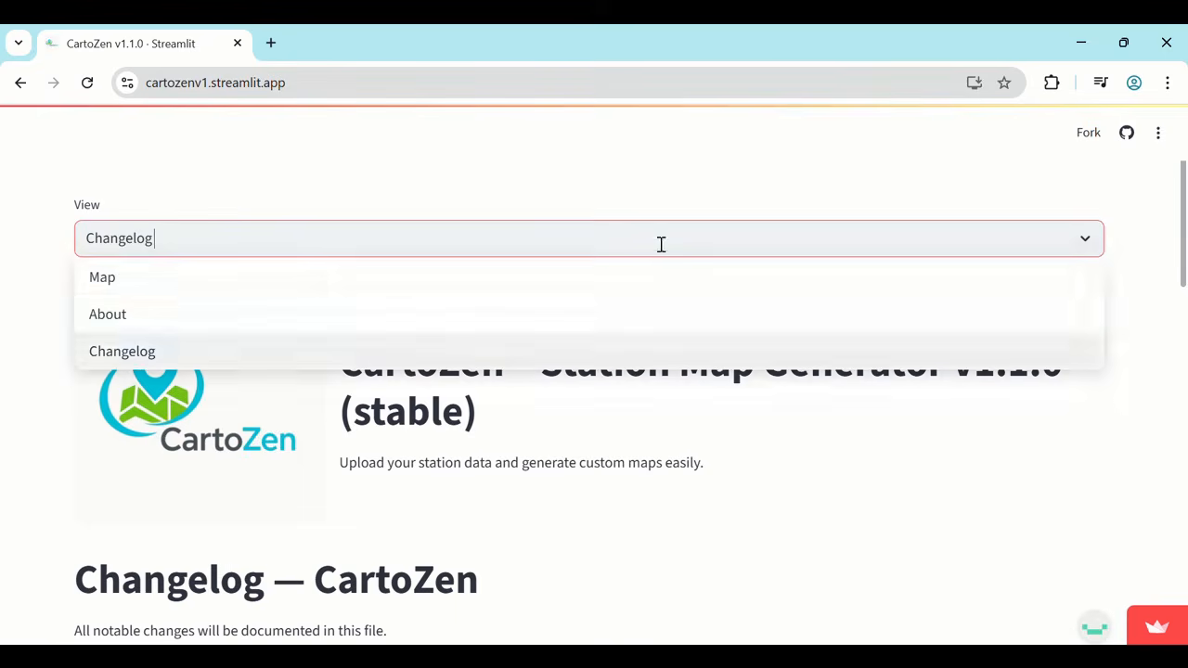
{"action": "left_click", "coordinate": [518, 267]}
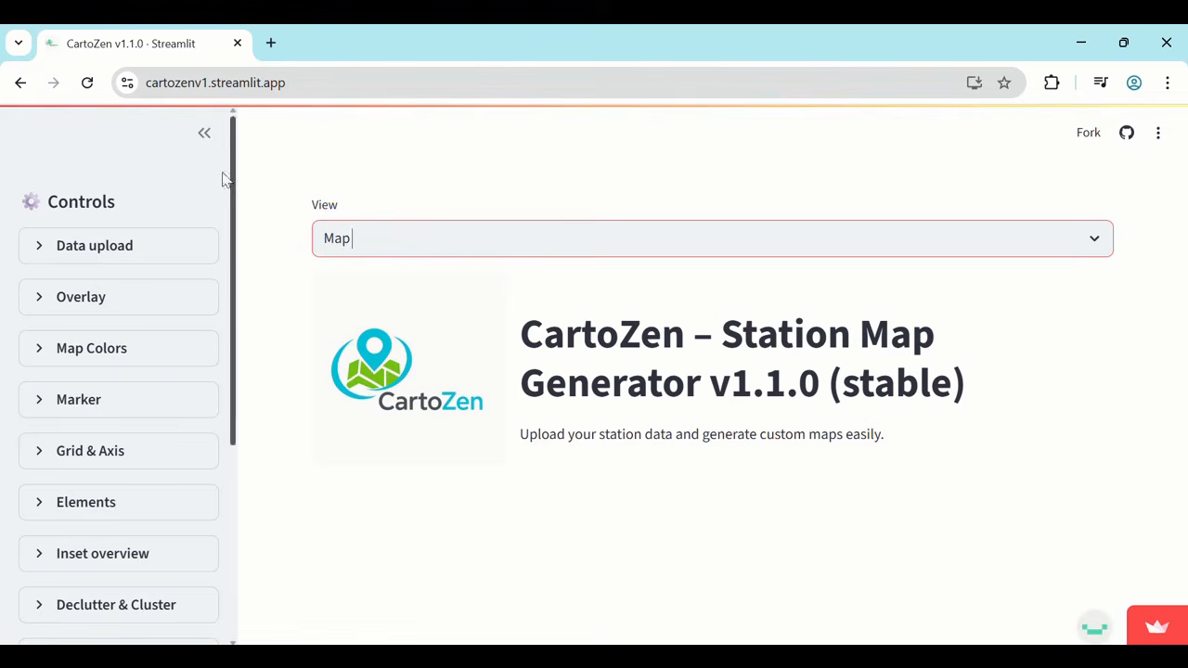
Upload african_cities.xlsx from the Music folder as the station data file.
{"action": "left_click", "coordinate": [39, 255]}
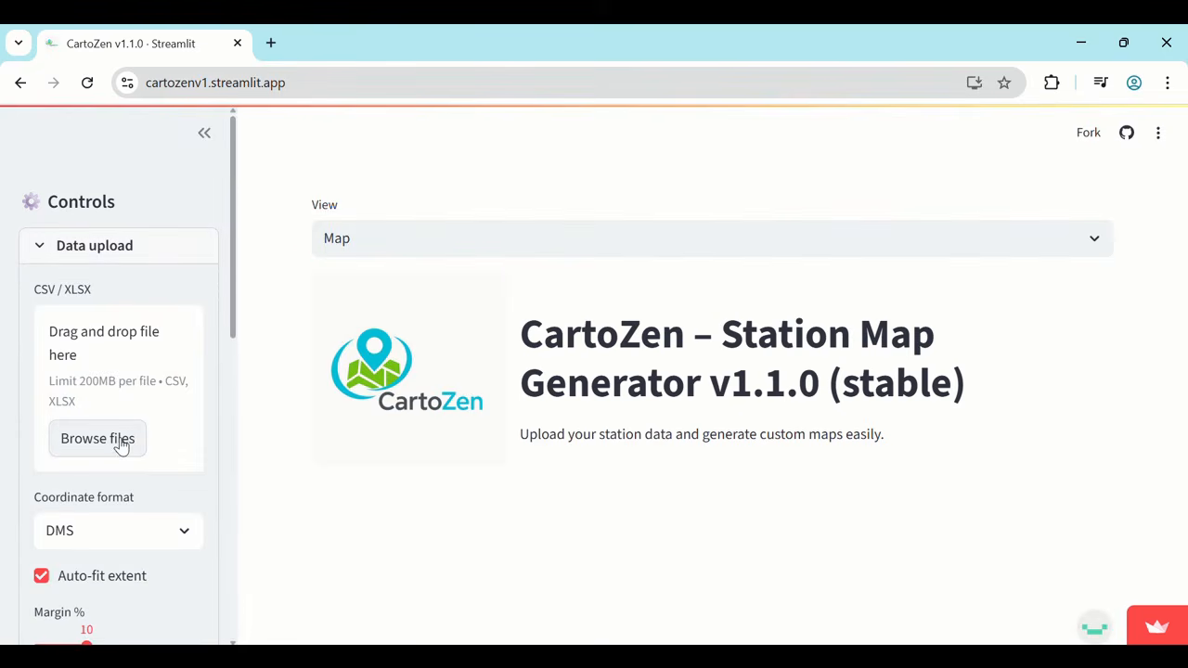
{"action": "left_click", "coordinate": [130, 526]}
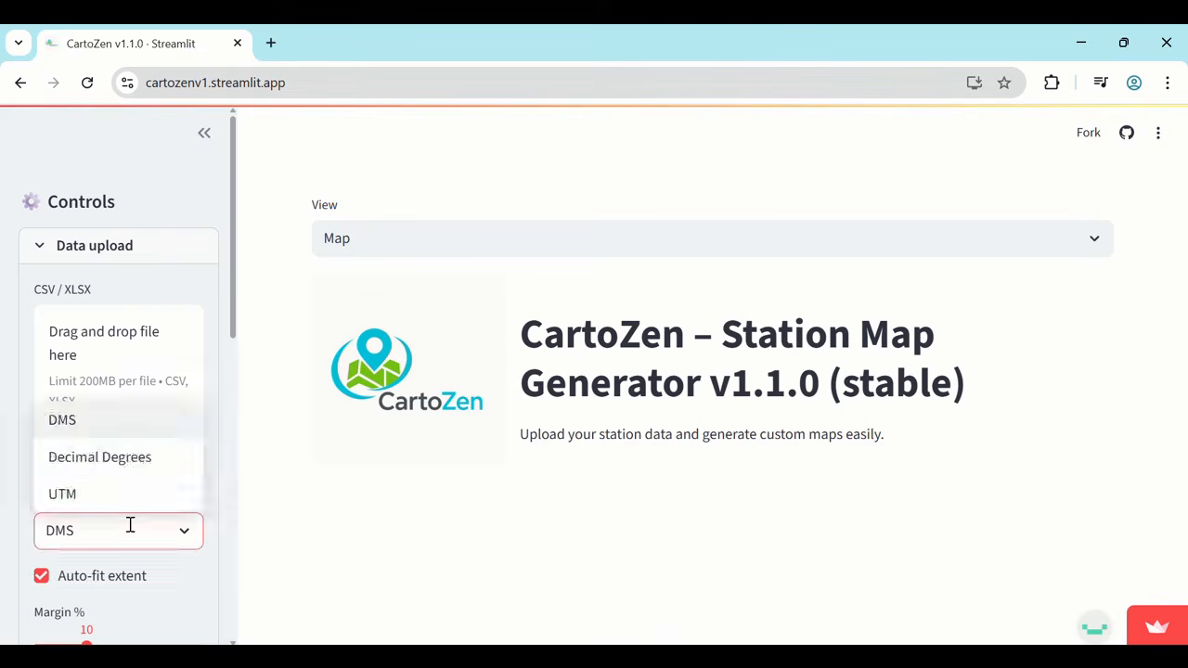
{"action": "left_click", "coordinate": [130, 526]}
{"action": "left_click", "coordinate": [97, 442]}
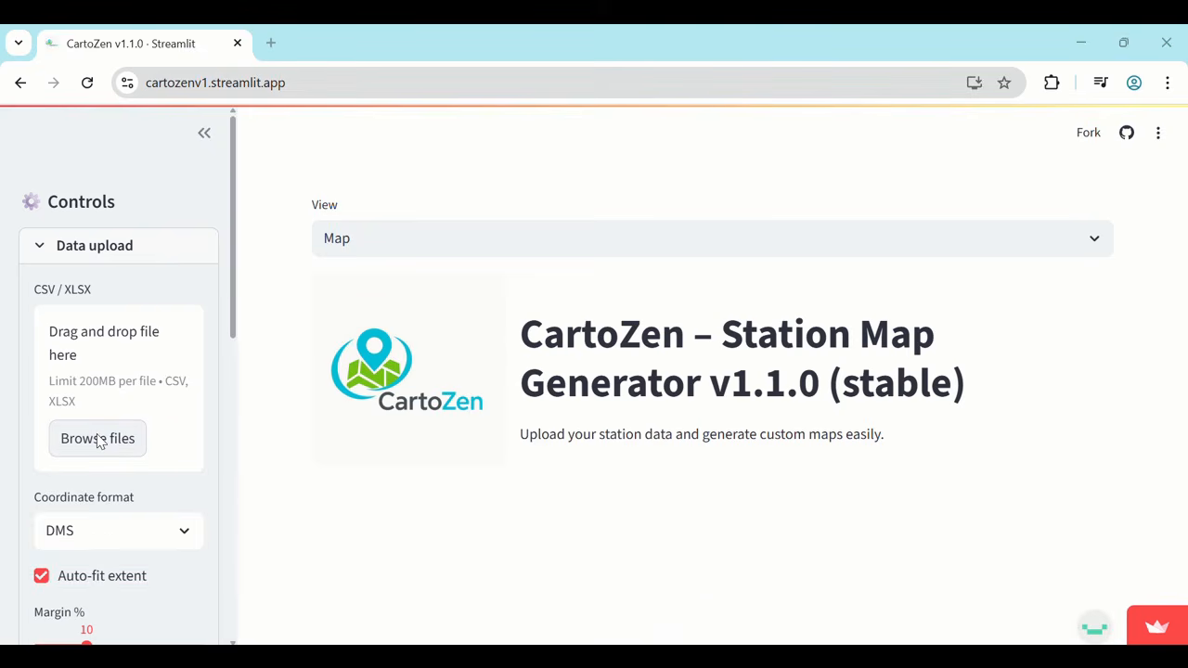
{"action": "left_click", "coordinate": [88, 175]}
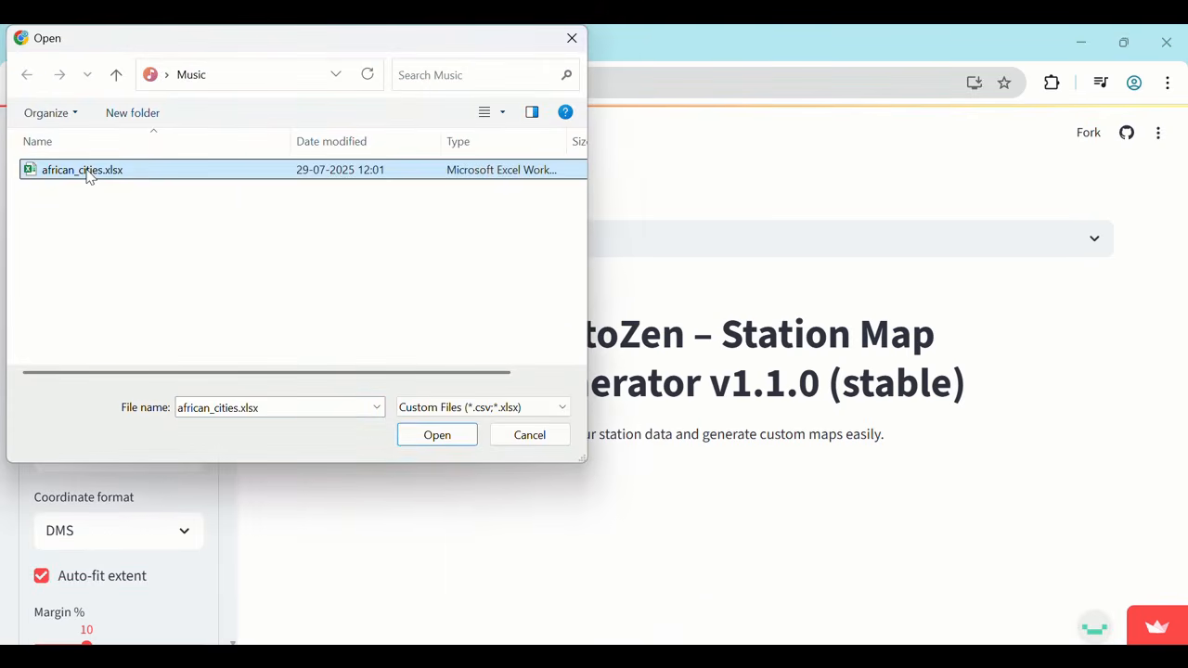
{"action": "double_click", "coordinate": [88, 175]}
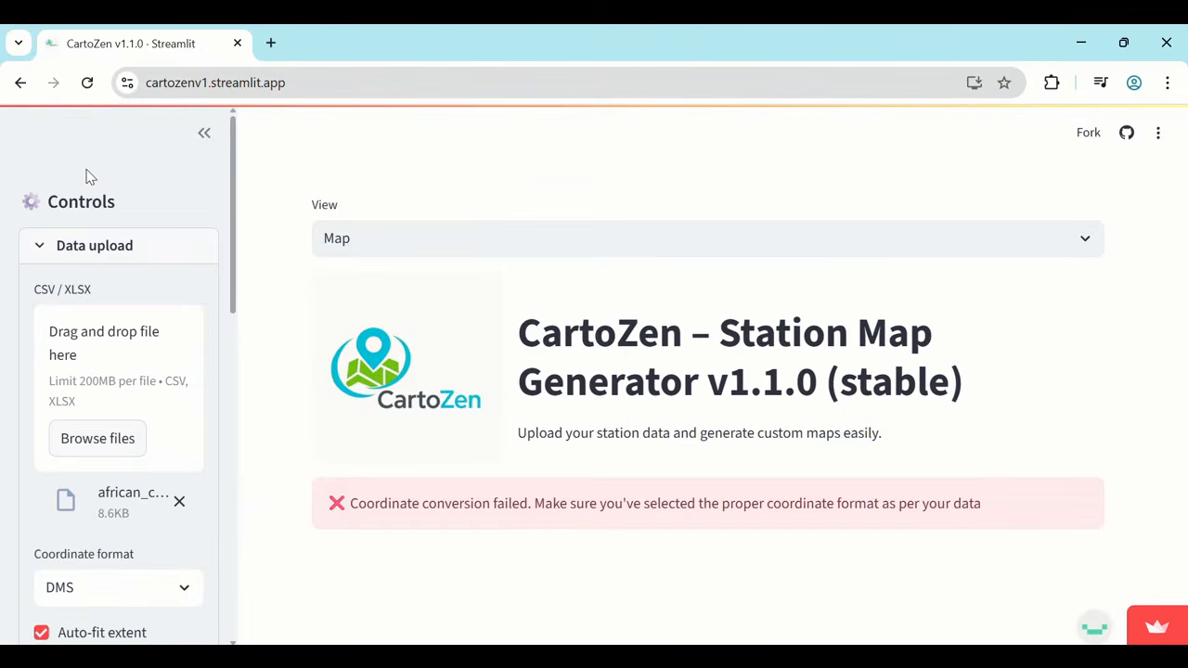
Open african_cities.xlsx in Excel to check how its latitude and longitude values are written, and return to CartoZen without uploading again.
{"action": "left_click", "coordinate": [109, 446]}
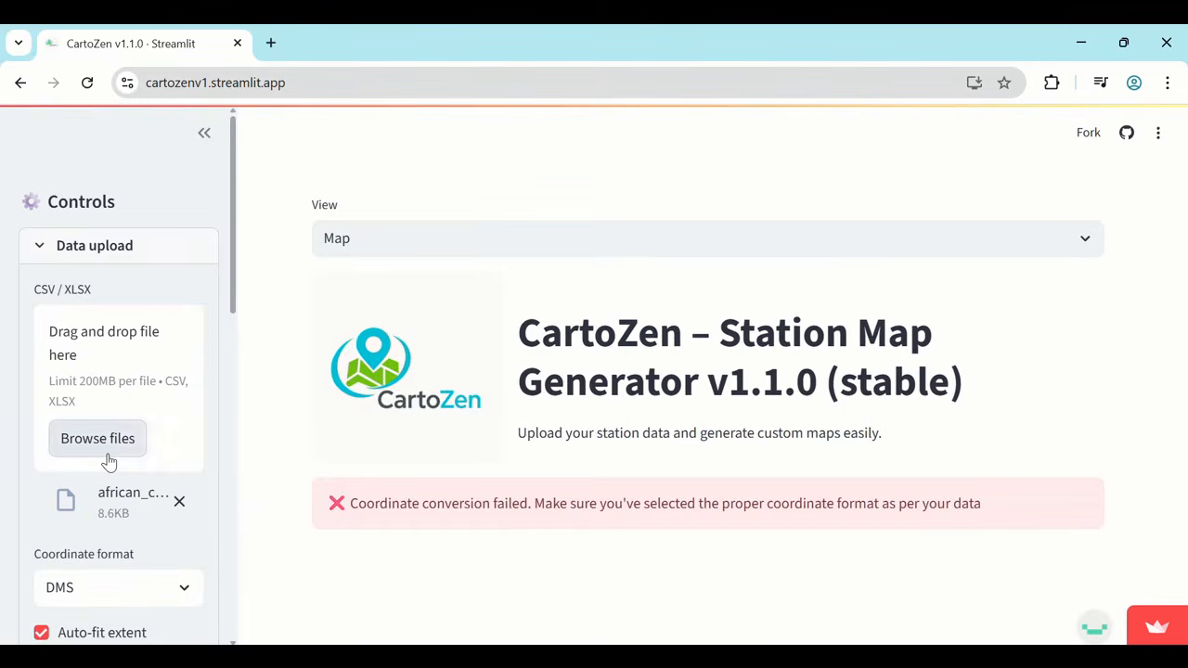
{"action": "left_click", "coordinate": [95, 173]}
{"action": "right_click", "coordinate": [93, 176]}
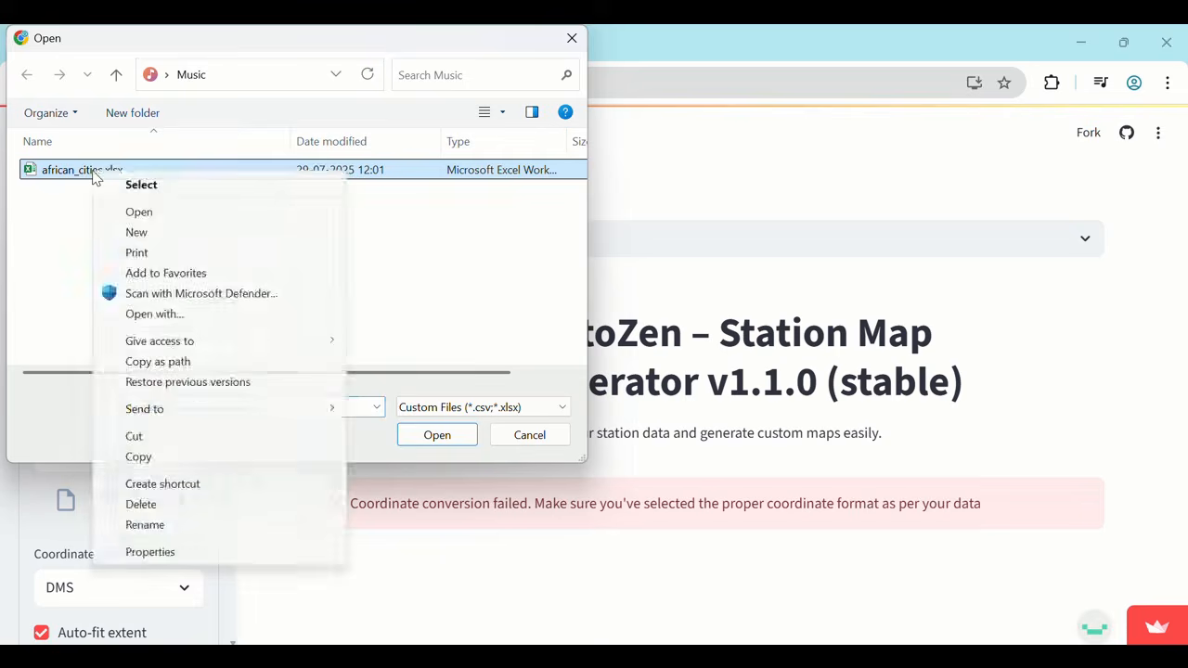
{"action": "left_click", "coordinate": [139, 212]}
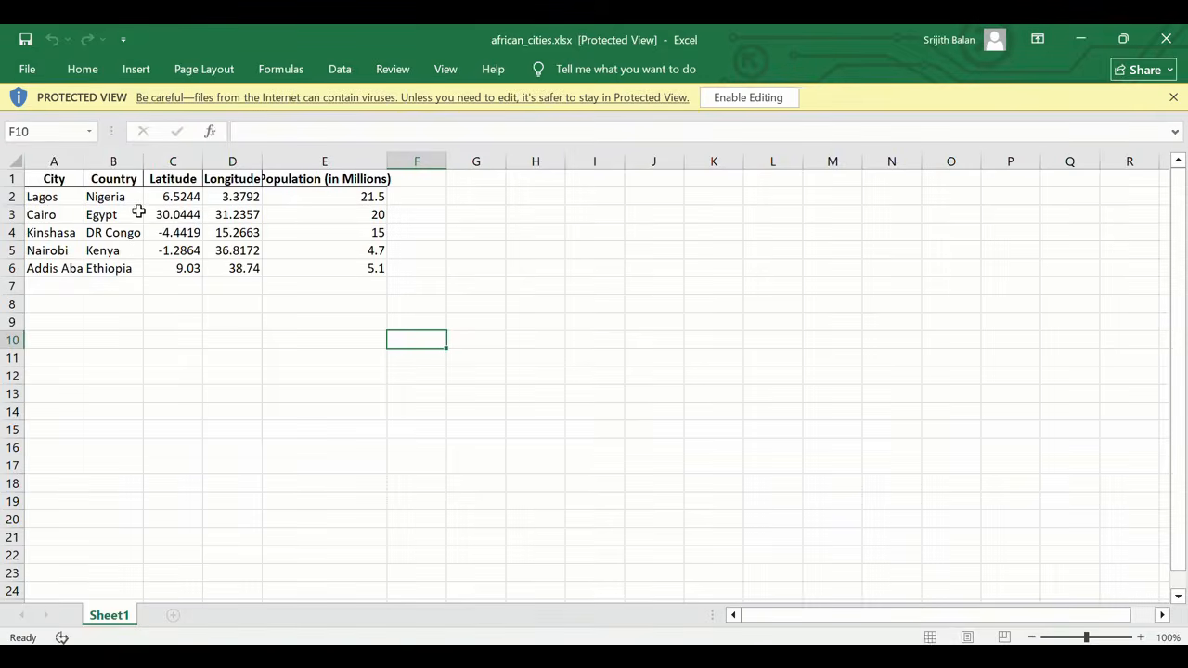
{"action": "left_click", "coordinate": [174, 198]}
{"action": "left_click", "coordinate": [215, 202]}
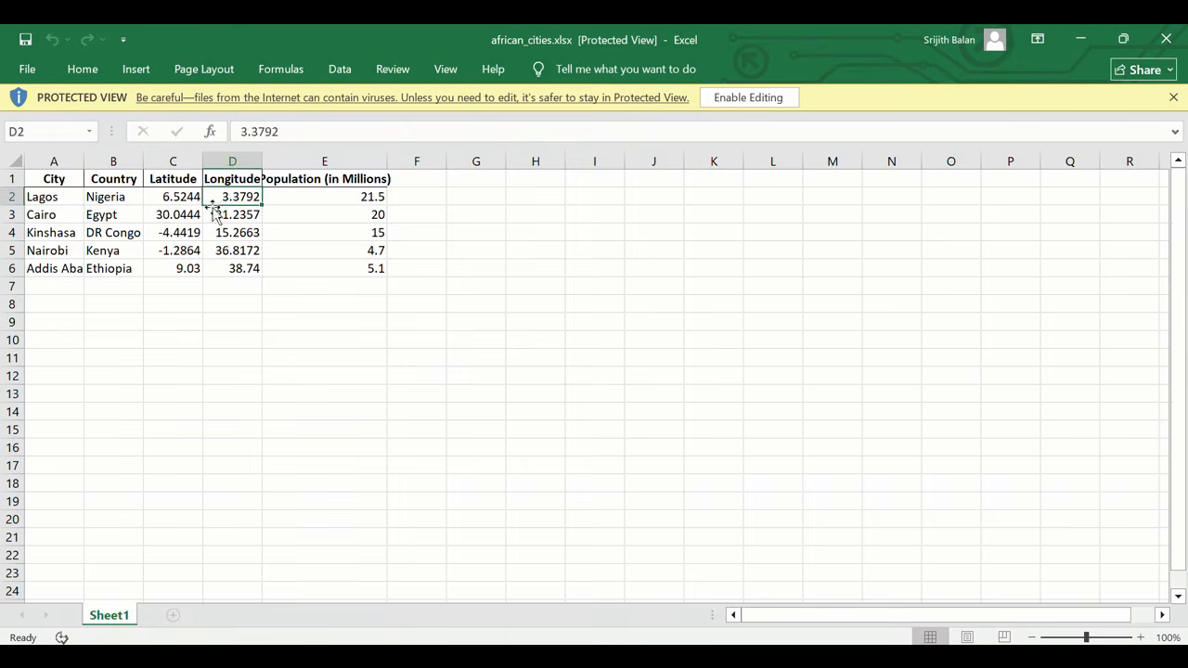
{"action": "left_click", "coordinate": [182, 218]}
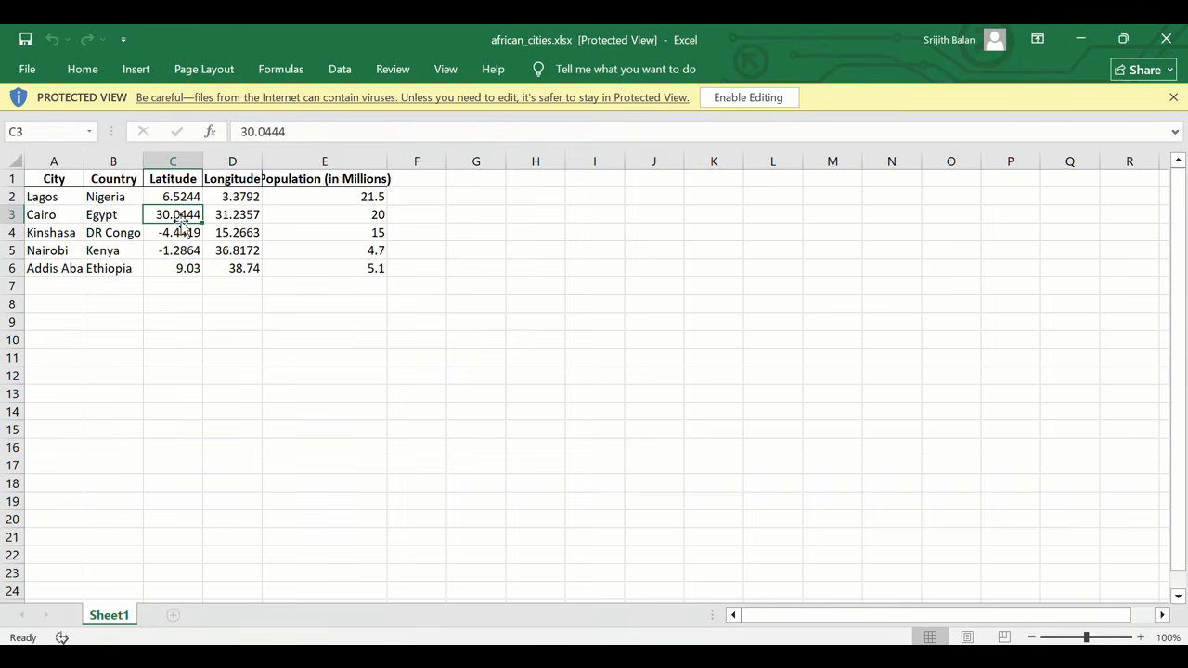
{"action": "left_click", "coordinate": [1168, 41]}
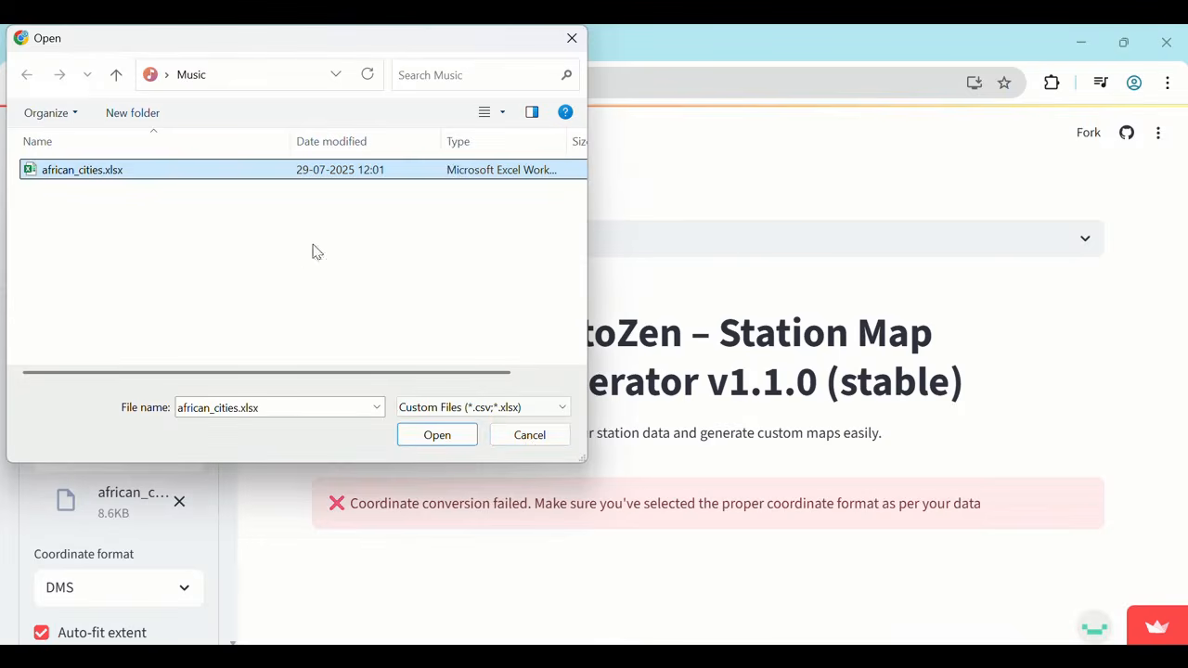
{"action": "left_click", "coordinate": [528, 442]}
Set the coordinate format of the uploaded data to Decimal Degrees and view the generated map.
{"action": "left_click", "coordinate": [124, 597]}
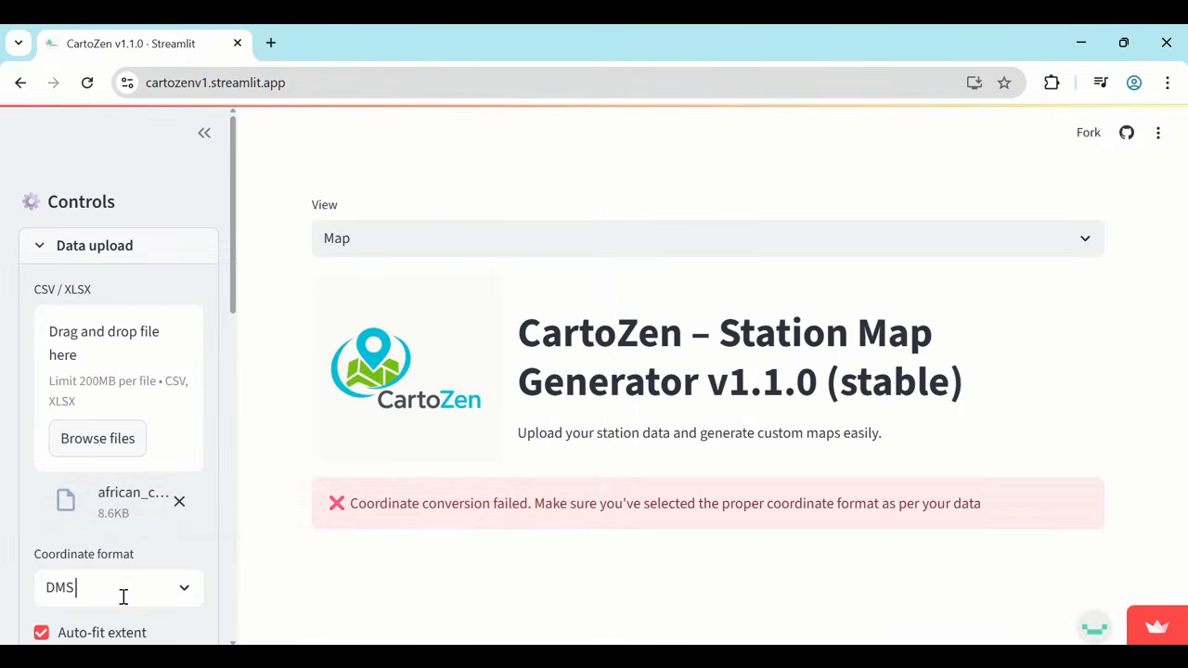
{"action": "left_click", "coordinate": [130, 518]}
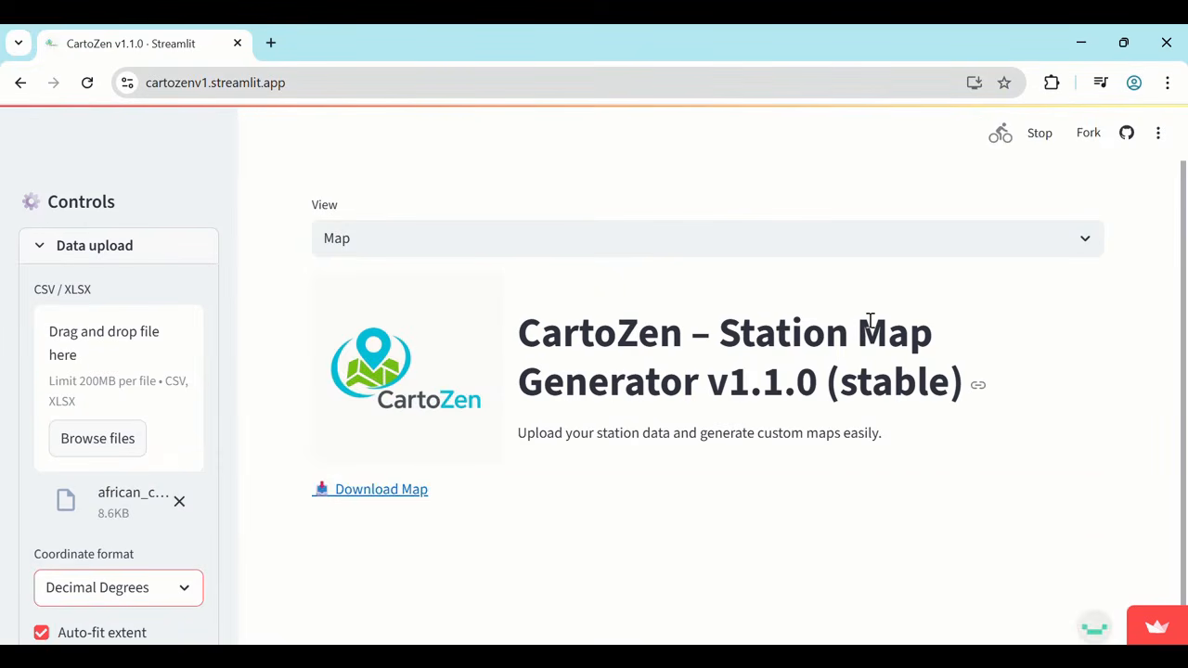
{"action": "scroll", "coordinate": [870, 320], "scroll_direction": "down", "scroll_amount": 3}
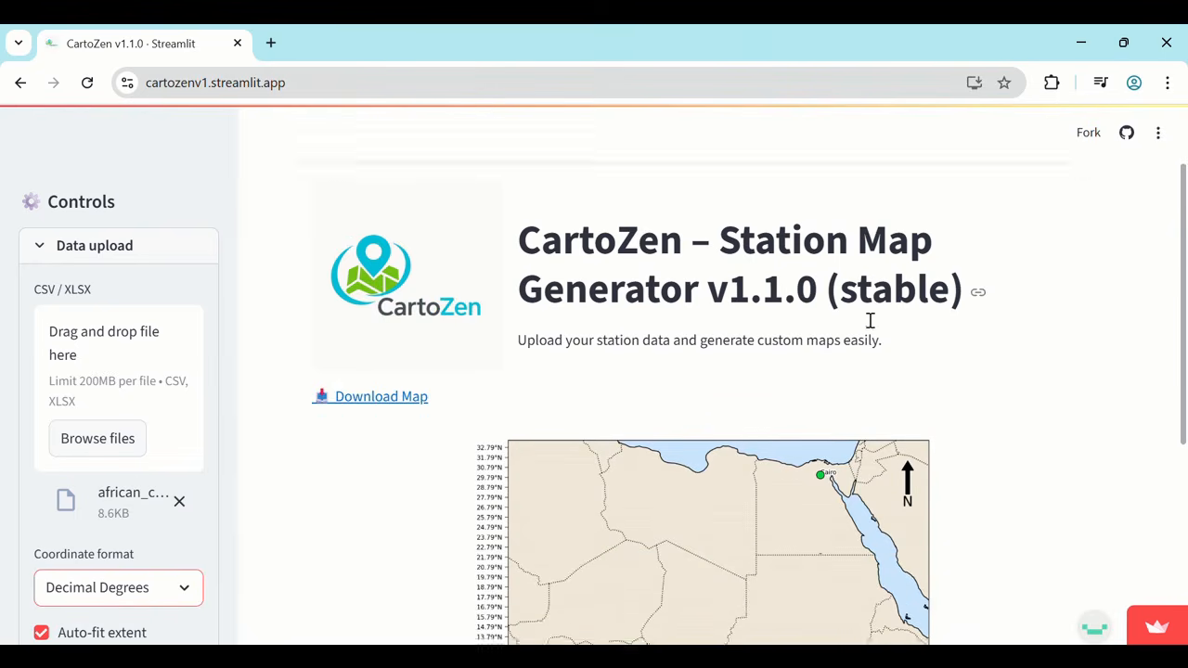
{"action": "scroll", "coordinate": [870, 327], "scroll_direction": "down", "scroll_amount": 1}
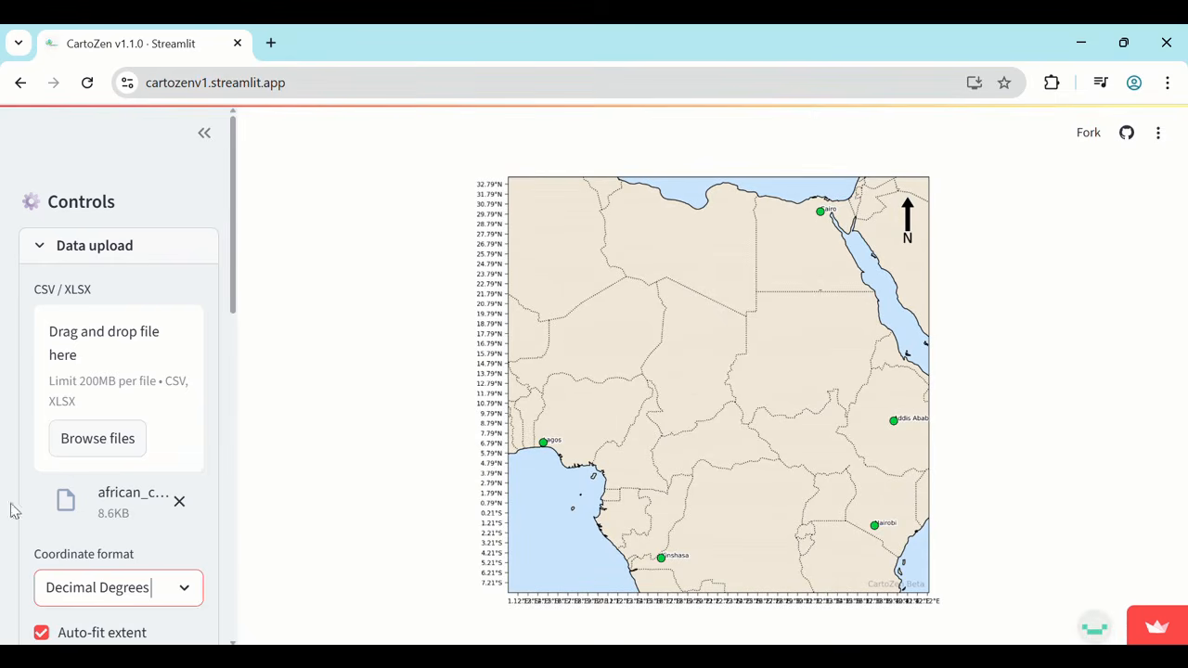
Try the map with auto-fit extent off and a 13° buffer around the data, and turn auto-fit back on.
{"action": "scroll", "coordinate": [82, 449], "scroll_direction": "down", "scroll_amount": 2}
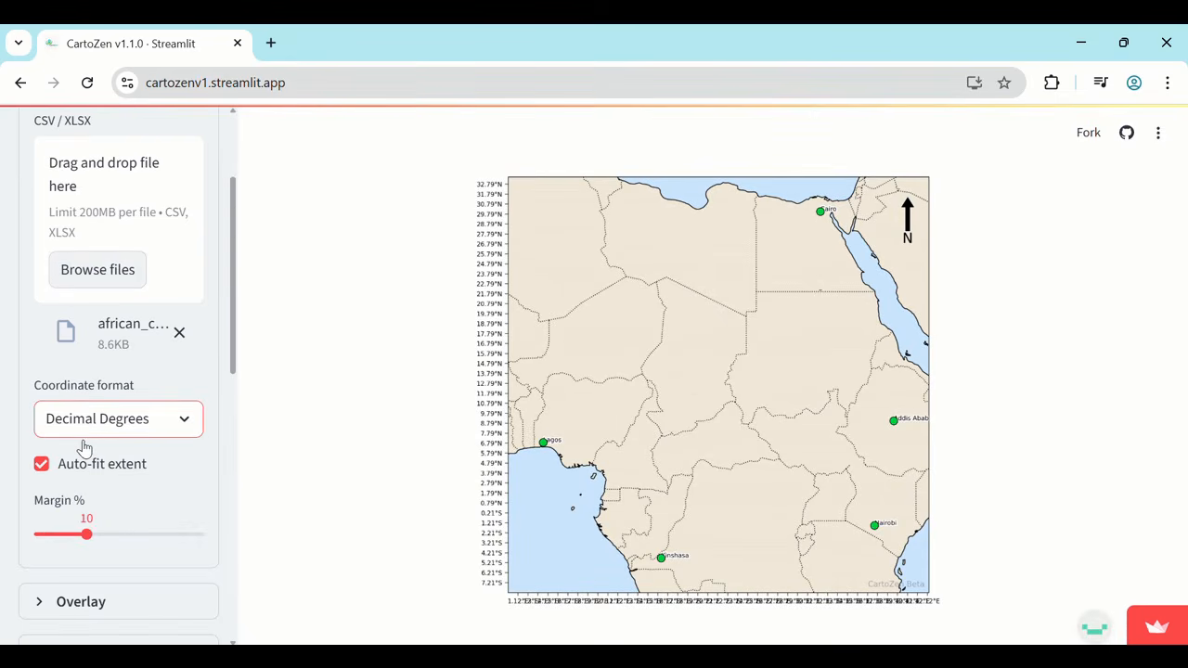
{"action": "left_click", "coordinate": [40, 473]}
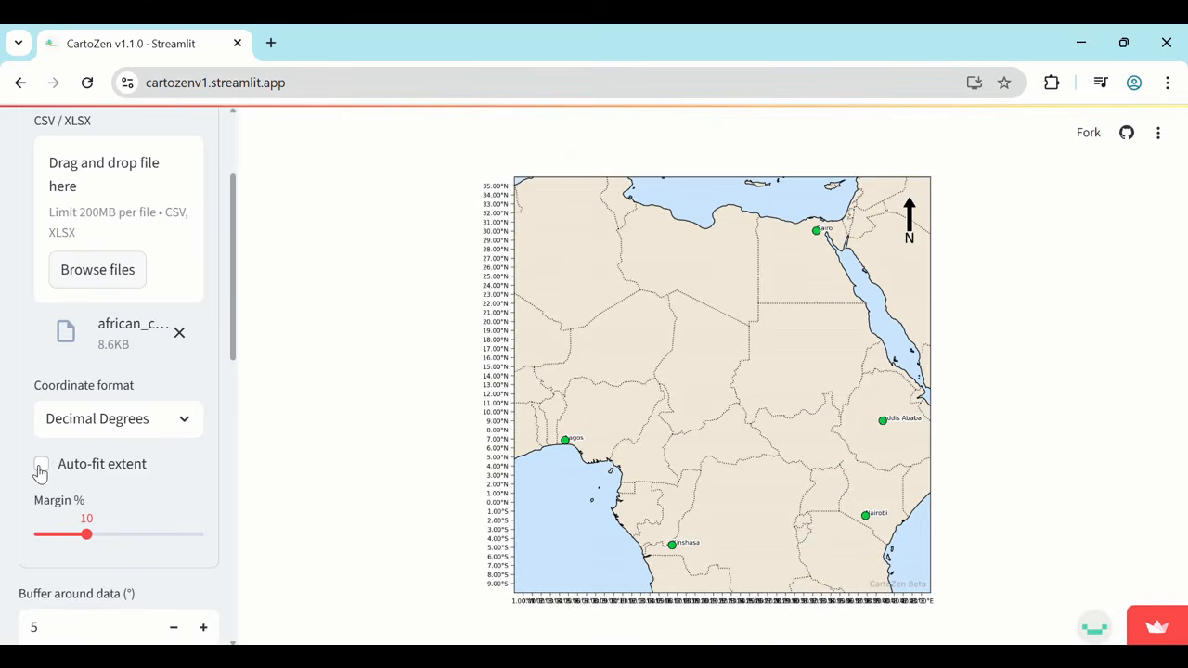
{"action": "scroll", "coordinate": [175, 477], "scroll_direction": "down", "scroll_amount": 3}
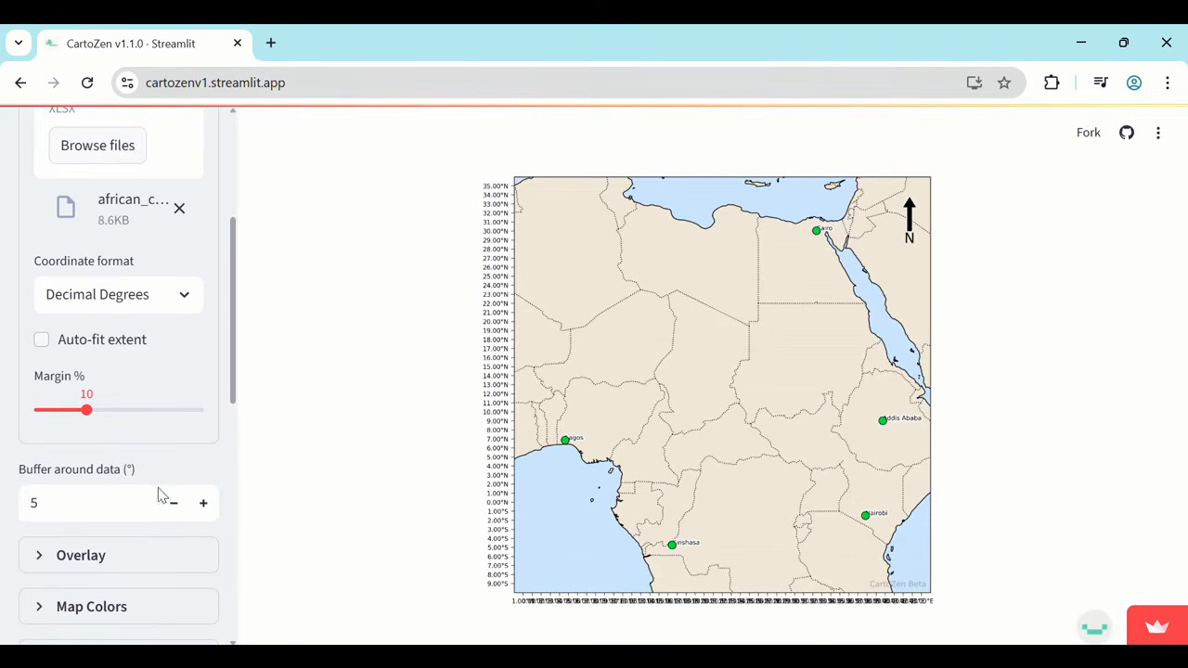
{"action": "double_click", "coordinate": [33, 503]}
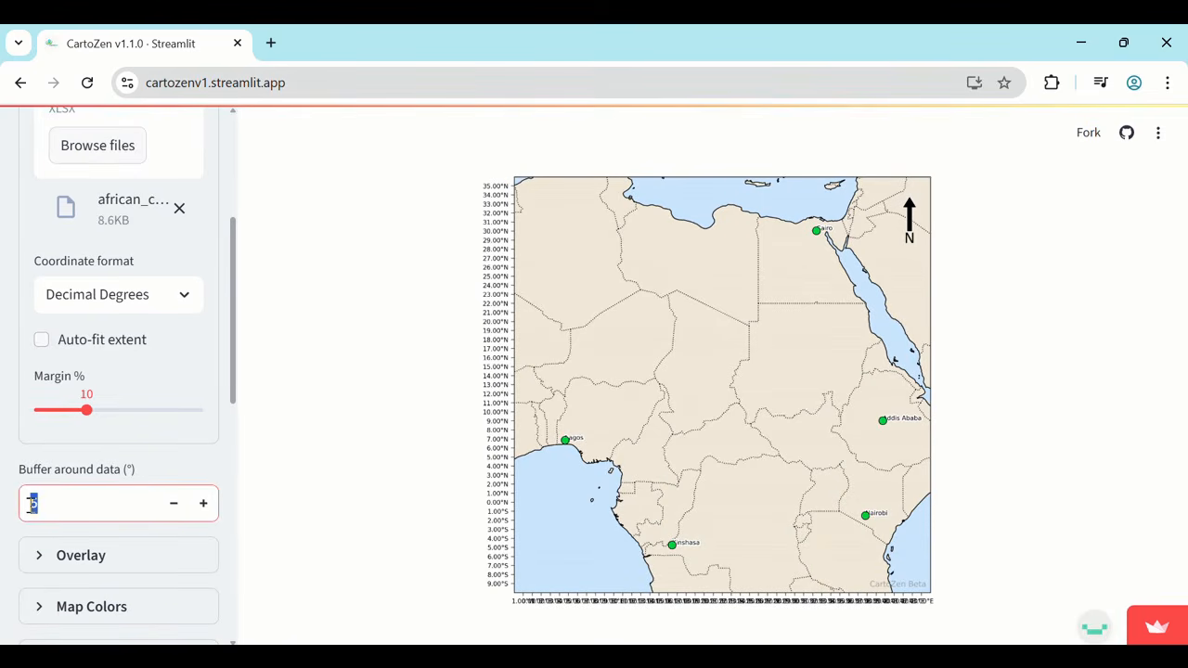
{"action": "key", "text": "BackSpace"}
{"action": "key", "text": "Return"}
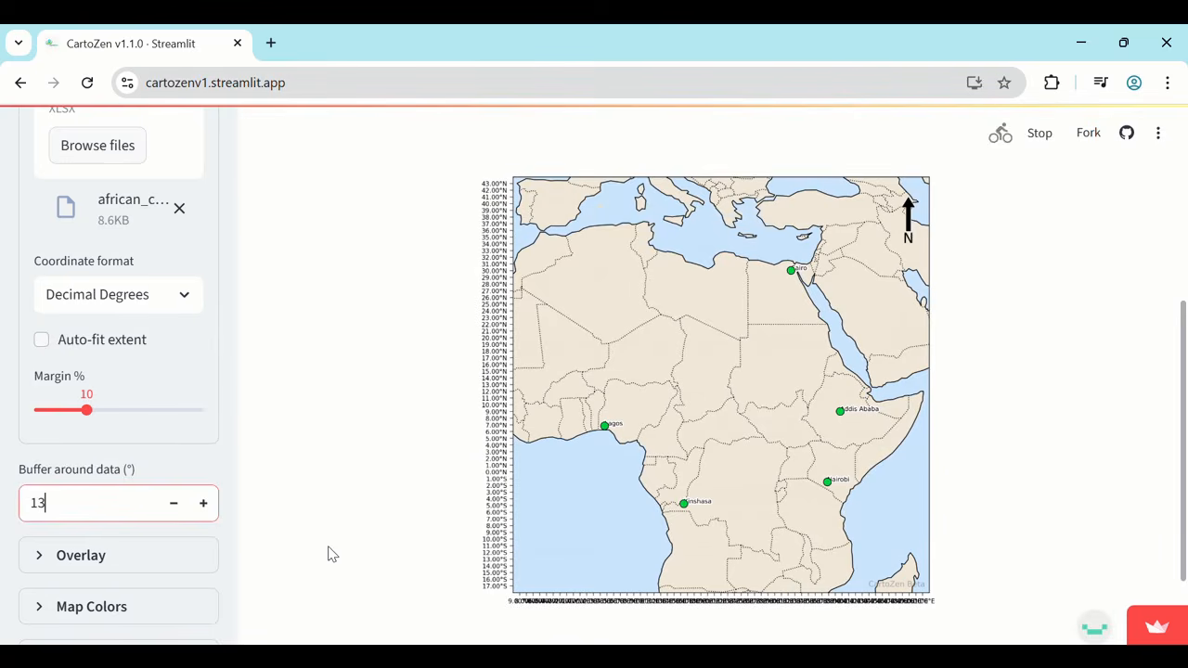
{"action": "left_click", "coordinate": [42, 340]}
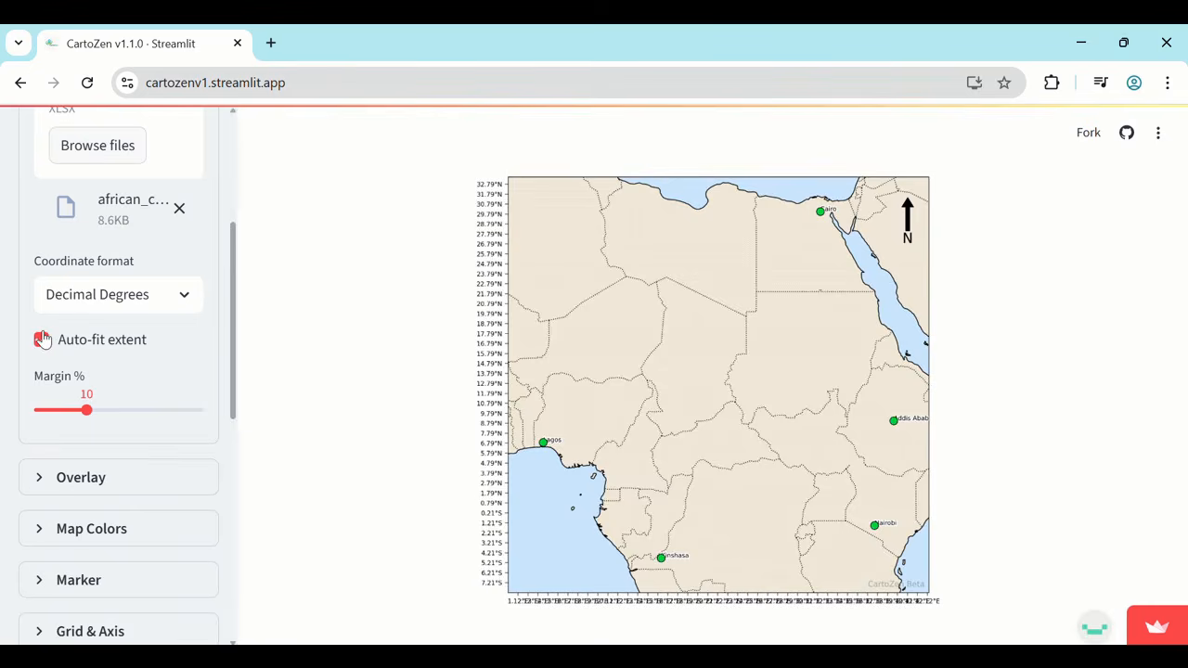
Turn off auto-fit extent and set the buffer around the data to 13°.
{"action": "left_click", "coordinate": [42, 339]}
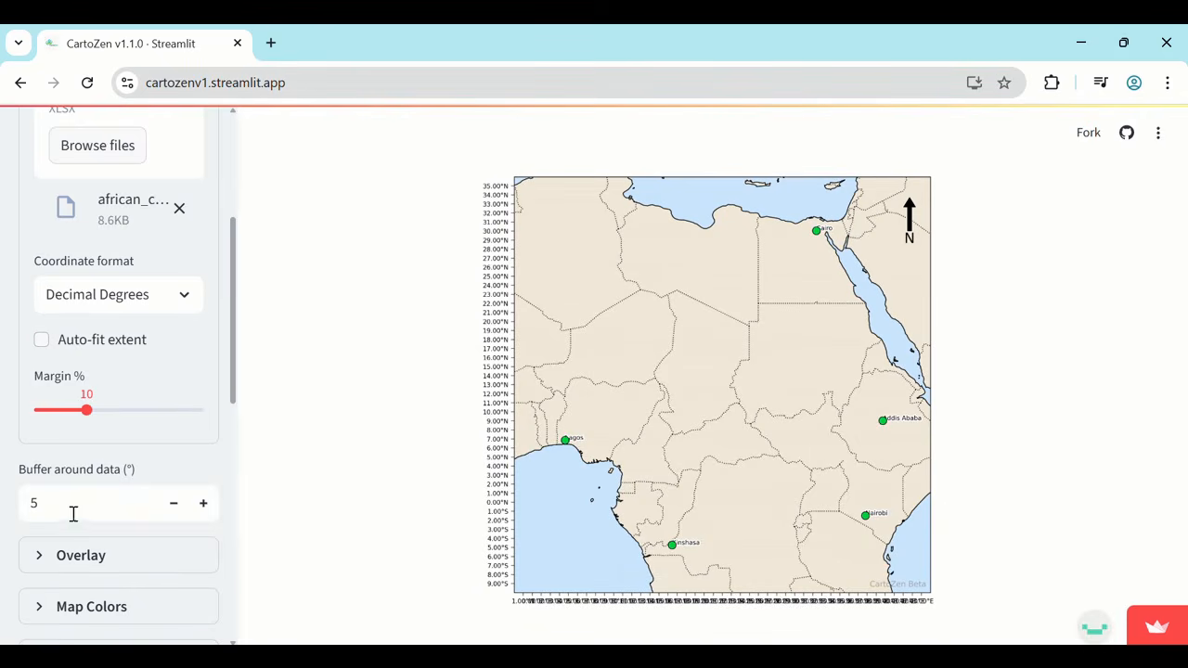
{"action": "double_click", "coordinate": [62, 511]}
{"action": "type", "text": "13"}
{"action": "key", "text": "Return"}
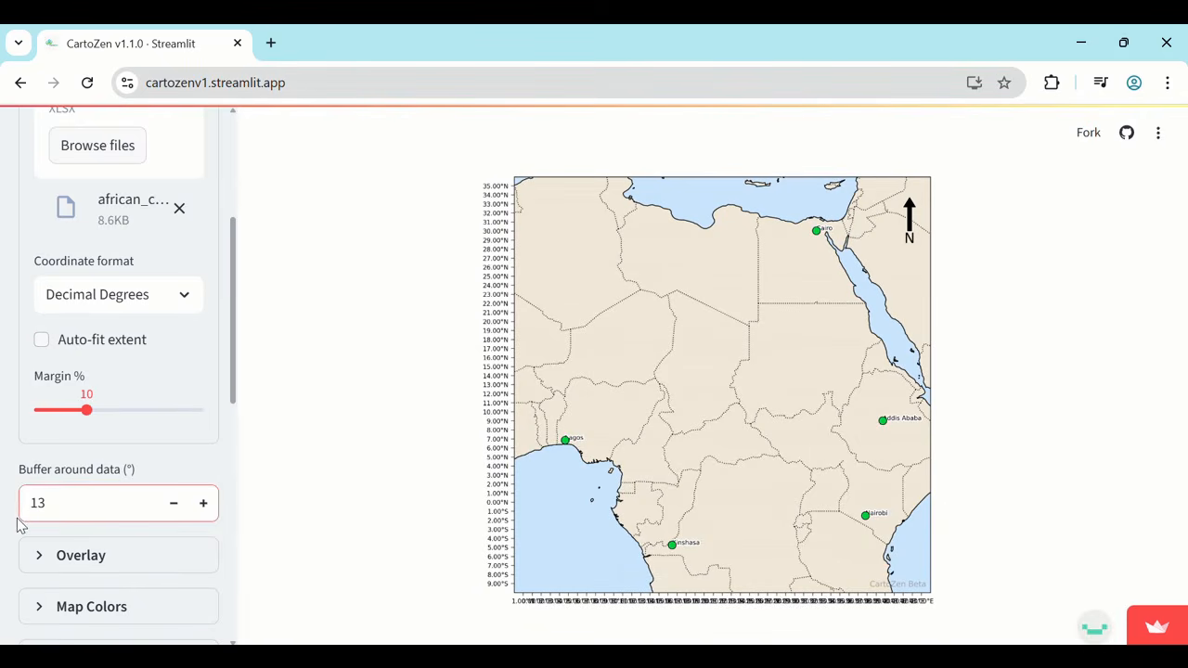
Check the overlay settings and change the map's land color to a golden tan.
{"action": "scroll", "coordinate": [177, 326], "scroll_direction": "down", "scroll_amount": 3}
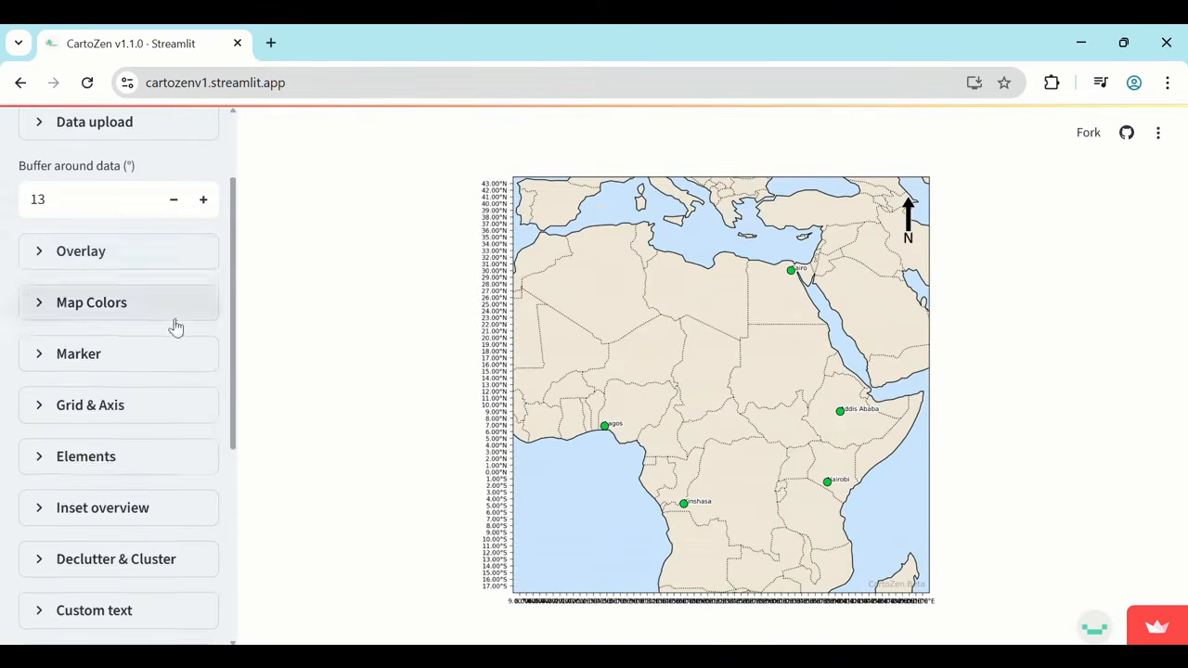
{"action": "left_click", "coordinate": [46, 252]}
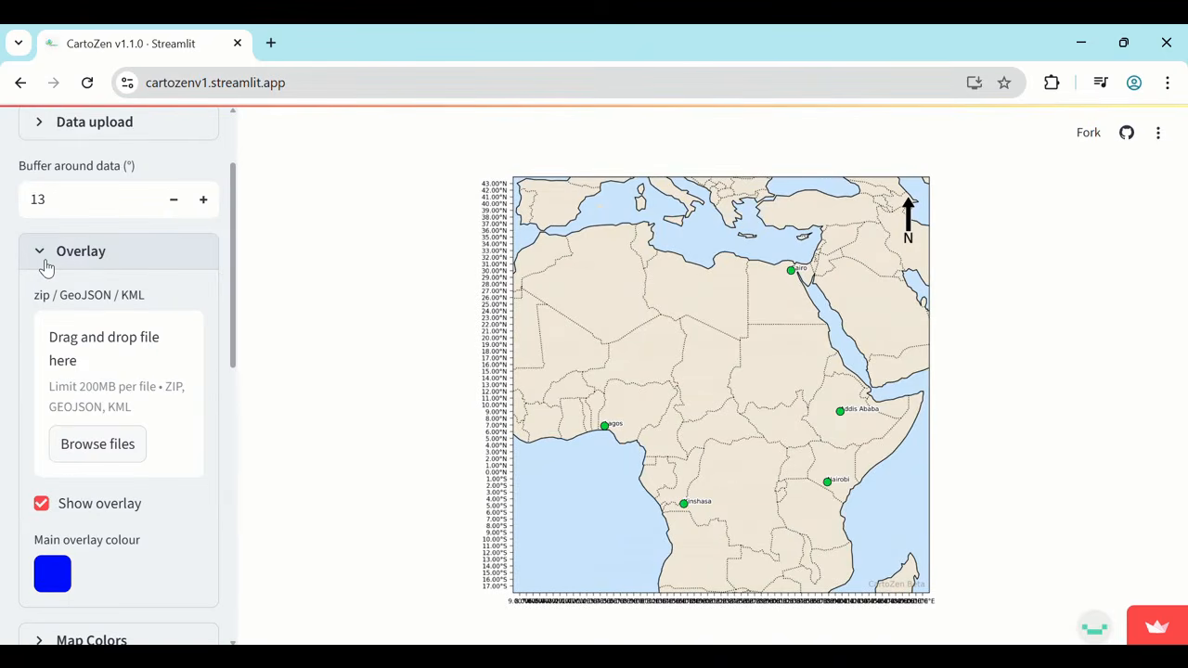
{"action": "left_click", "coordinate": [46, 265]}
{"action": "left_click", "coordinate": [45, 305]}
{"action": "left_click", "coordinate": [56, 382]}
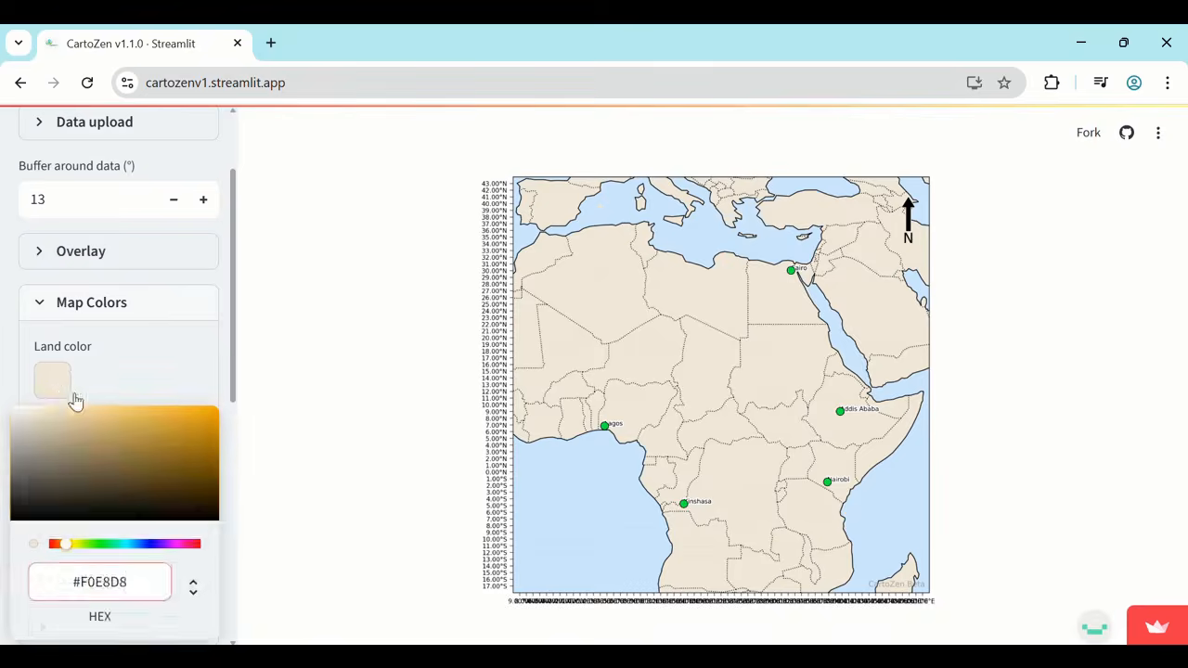
{"action": "left_click", "coordinate": [114, 420]}
{"action": "left_click", "coordinate": [157, 355]}
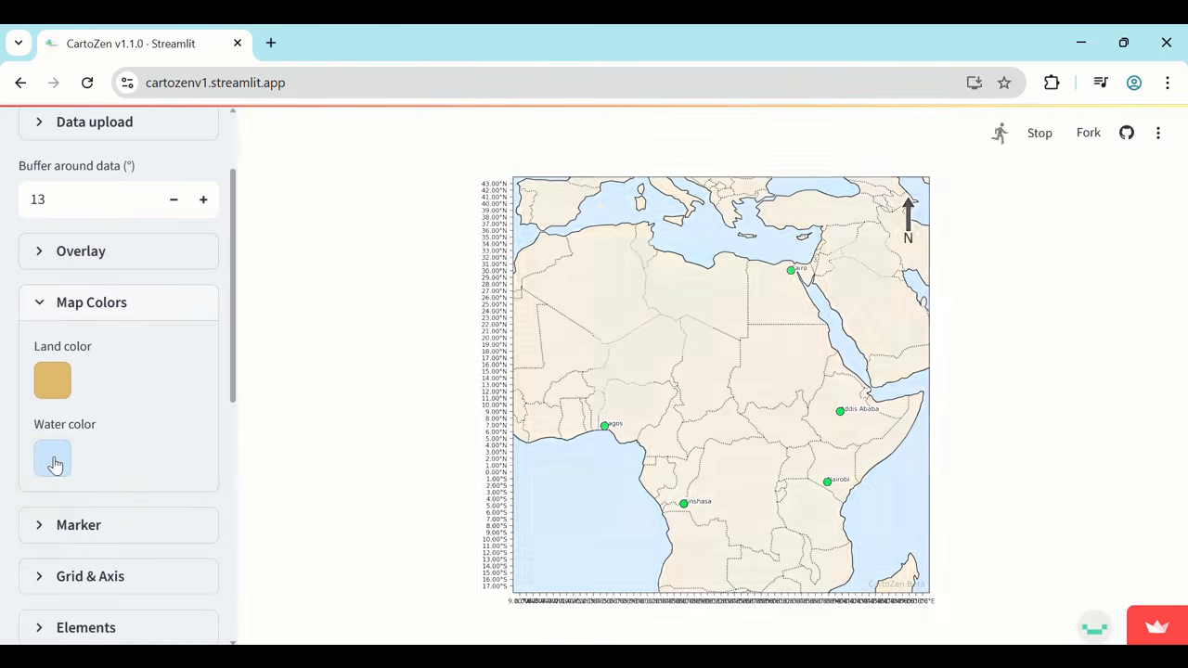
Change the map's water color to a deeper medium blue.
{"action": "left_click", "coordinate": [54, 460]}
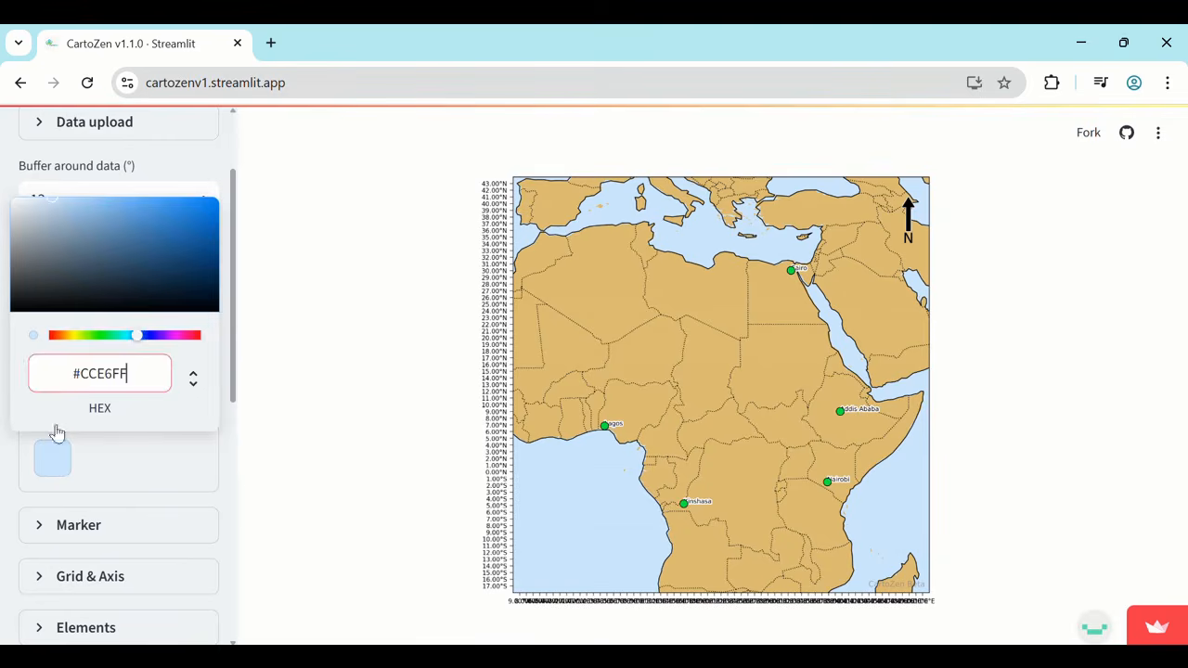
{"action": "left_click", "coordinate": [100, 205]}
{"action": "left_click", "coordinate": [171, 467]}
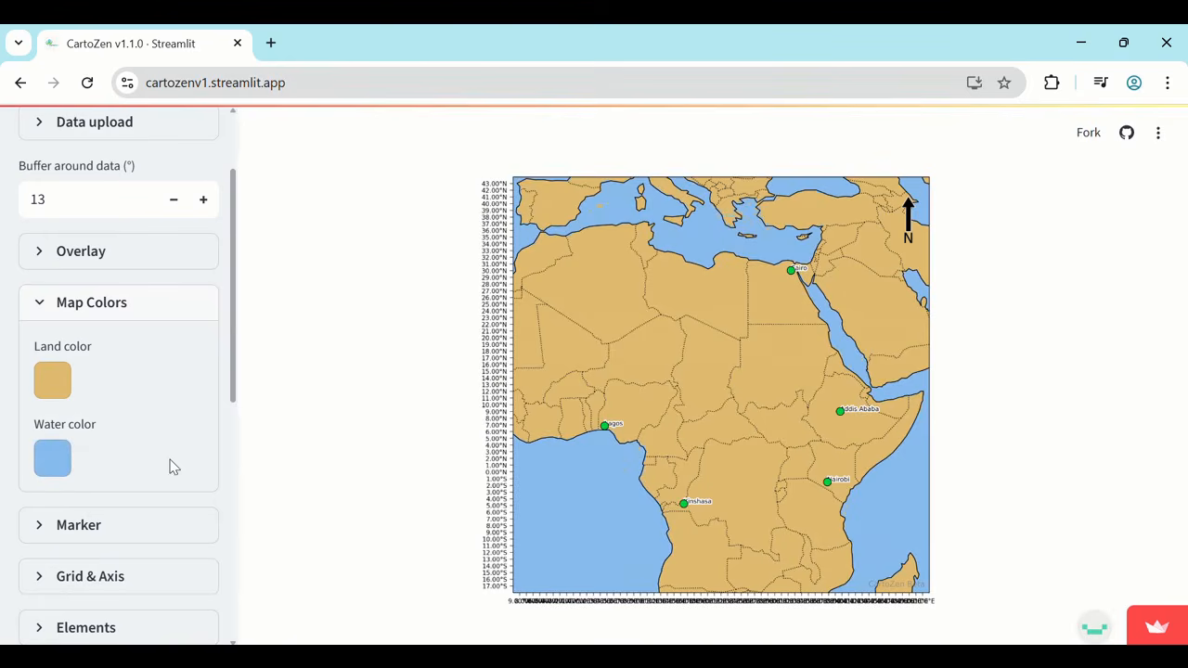
{"action": "left_click", "coordinate": [46, 303]}
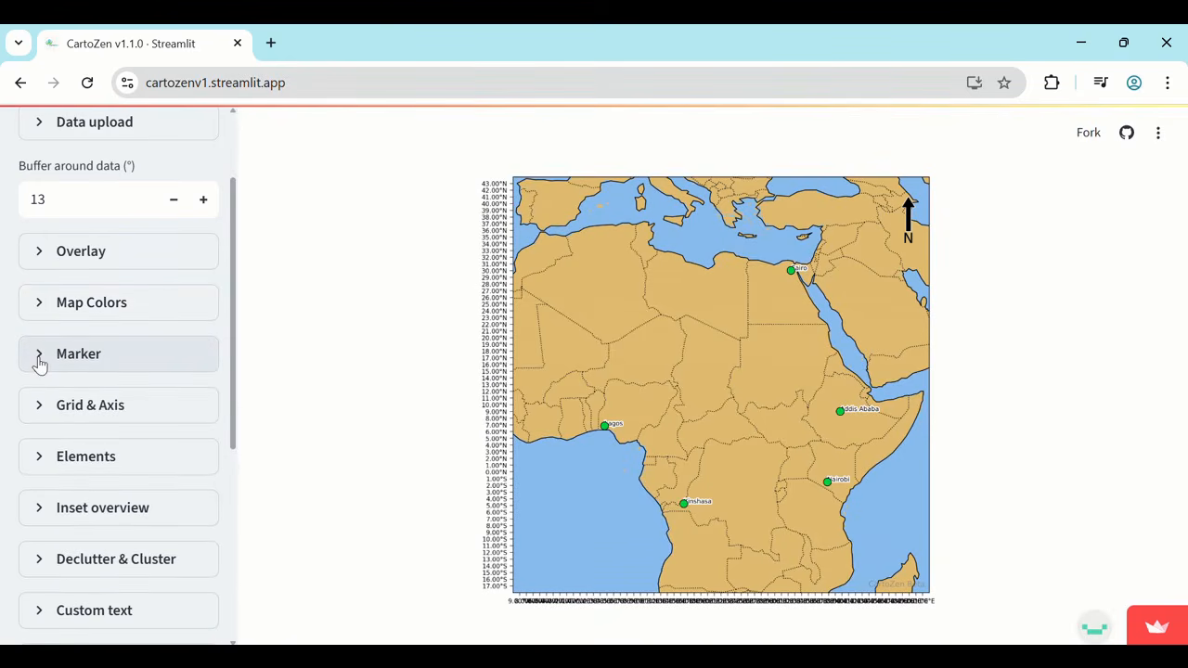
Change the shape of the station markers to Triangle.
{"action": "left_click", "coordinate": [39, 362]}
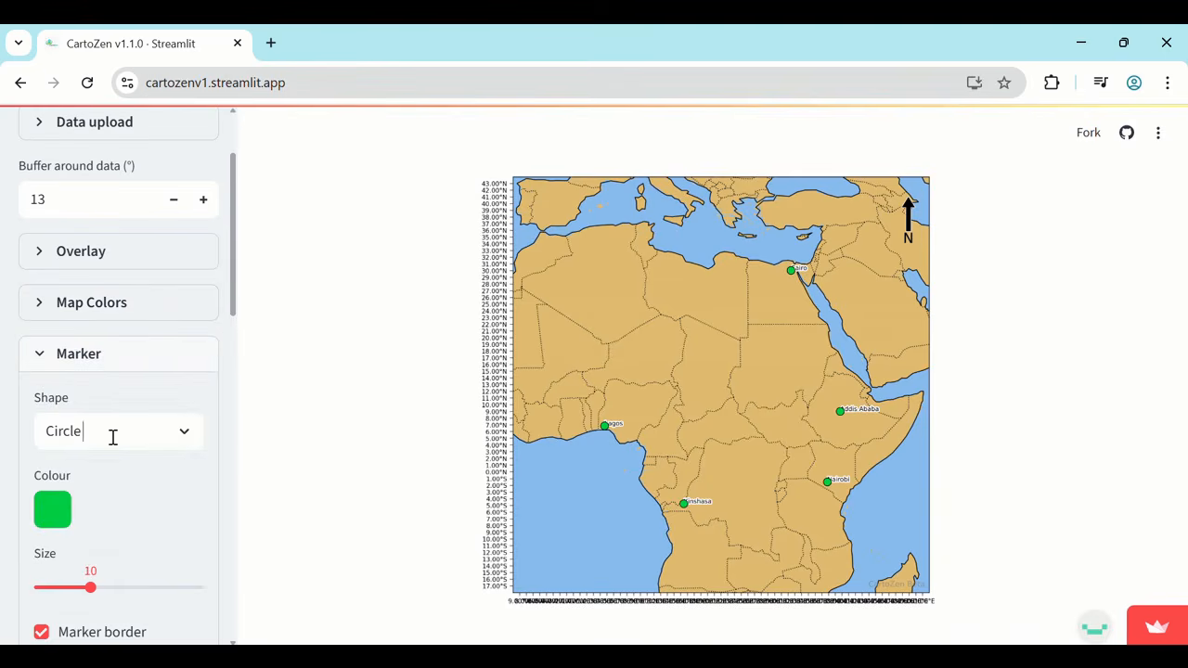
{"action": "left_click", "coordinate": [112, 437]}
{"action": "left_click", "coordinate": [98, 510]}
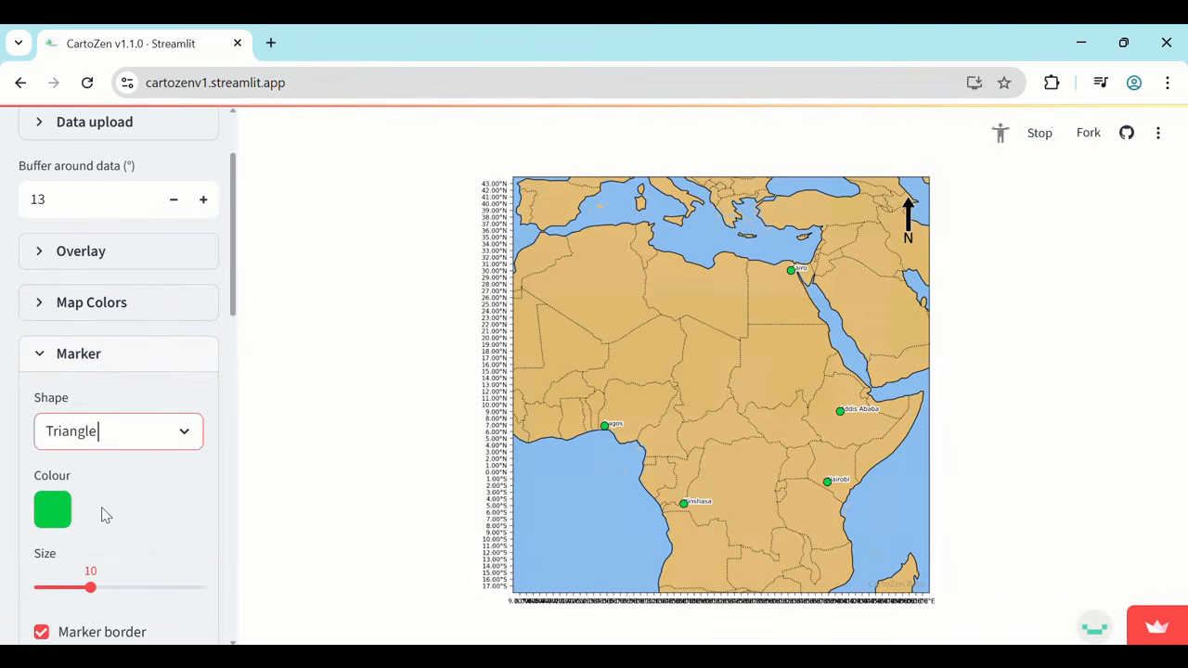
Color the station markers purple and set their size to 11.
{"action": "left_click", "coordinate": [52, 511]}
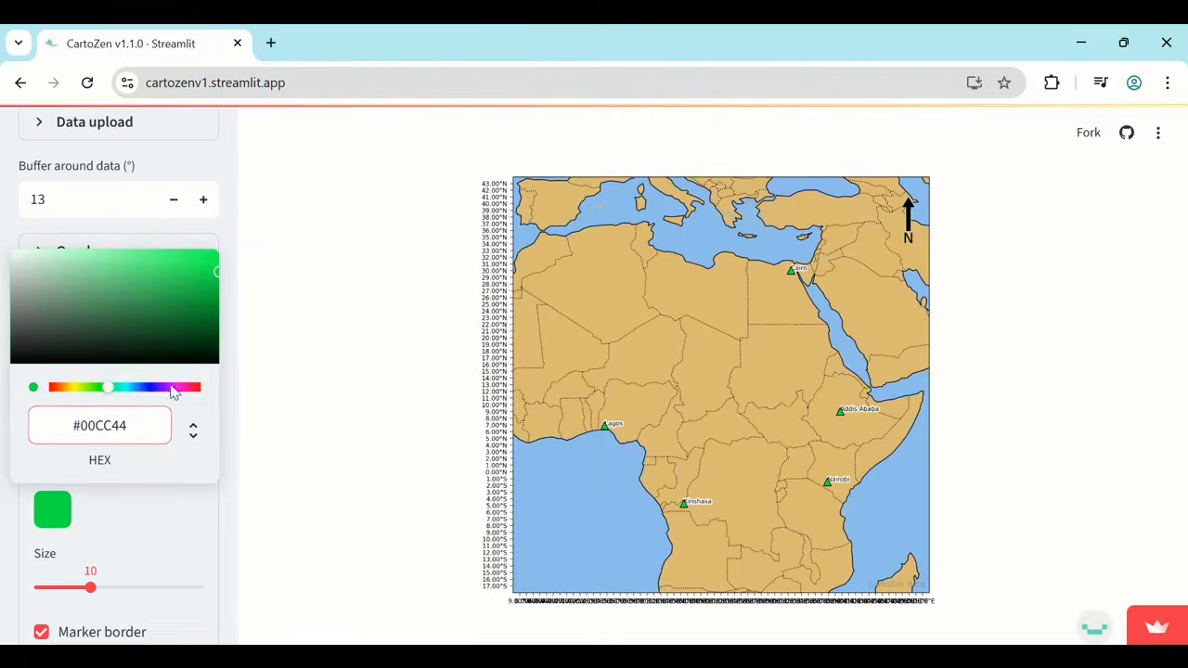
{"action": "left_click", "coordinate": [172, 387]}
{"action": "left_click", "coordinate": [210, 284]}
{"action": "left_click", "coordinate": [163, 502]}
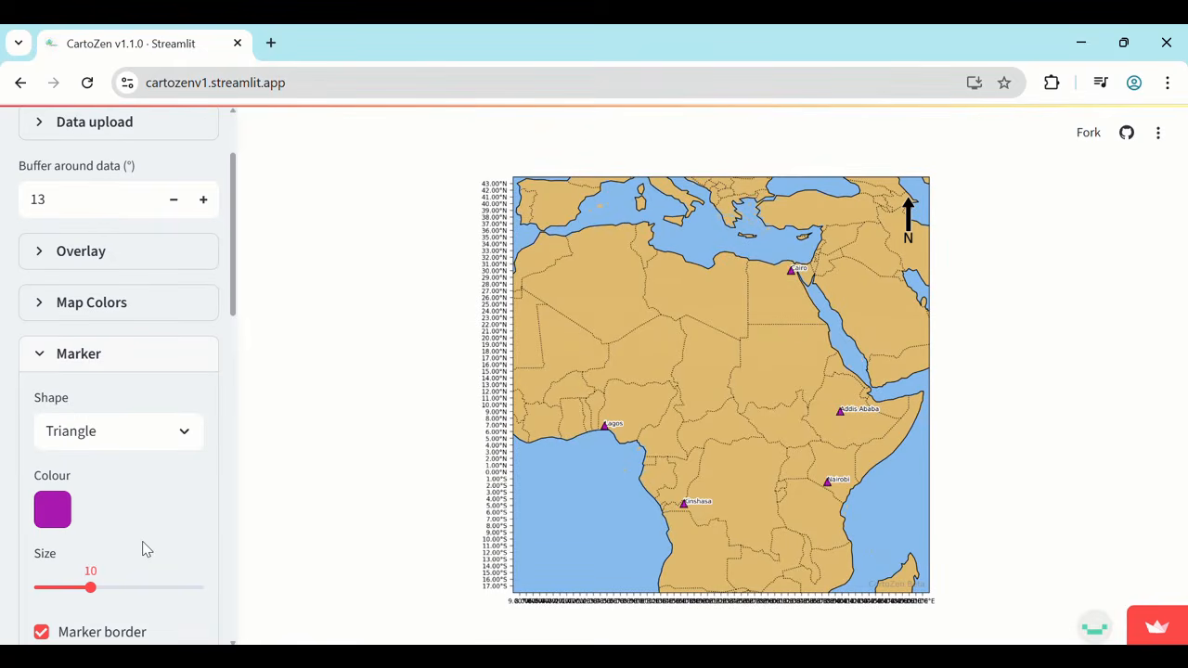
{"action": "key", "text": "Right"}
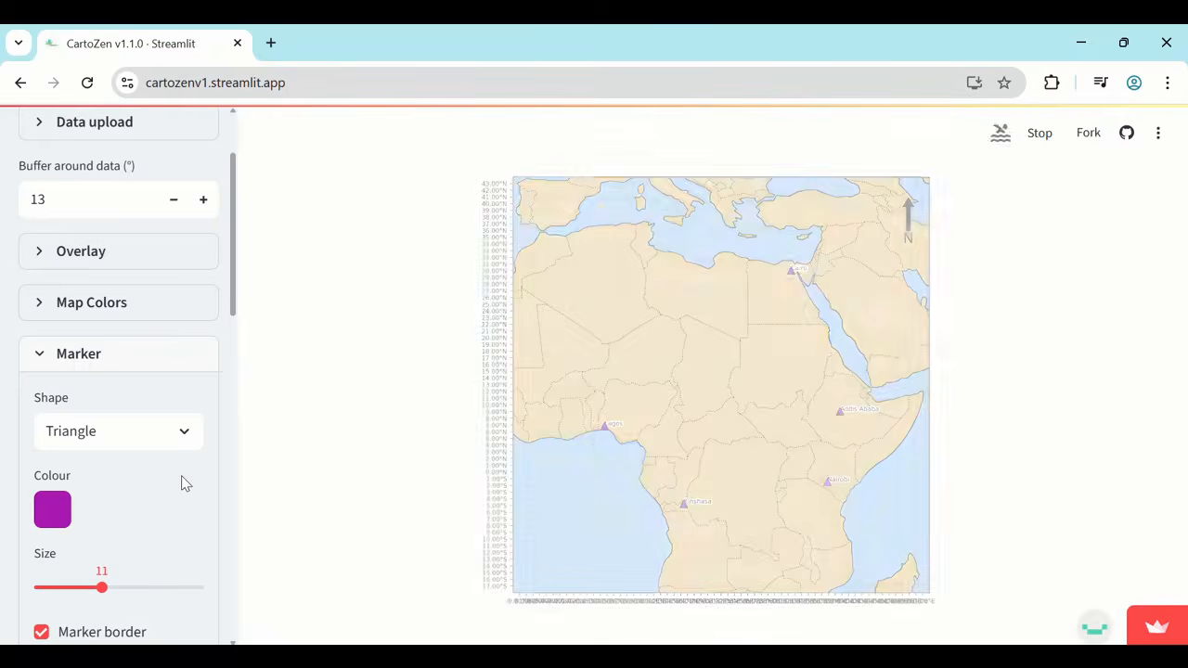
Change the marker border colour to white.
{"action": "scroll", "coordinate": [182, 483], "scroll_direction": "down", "scroll_amount": 2}
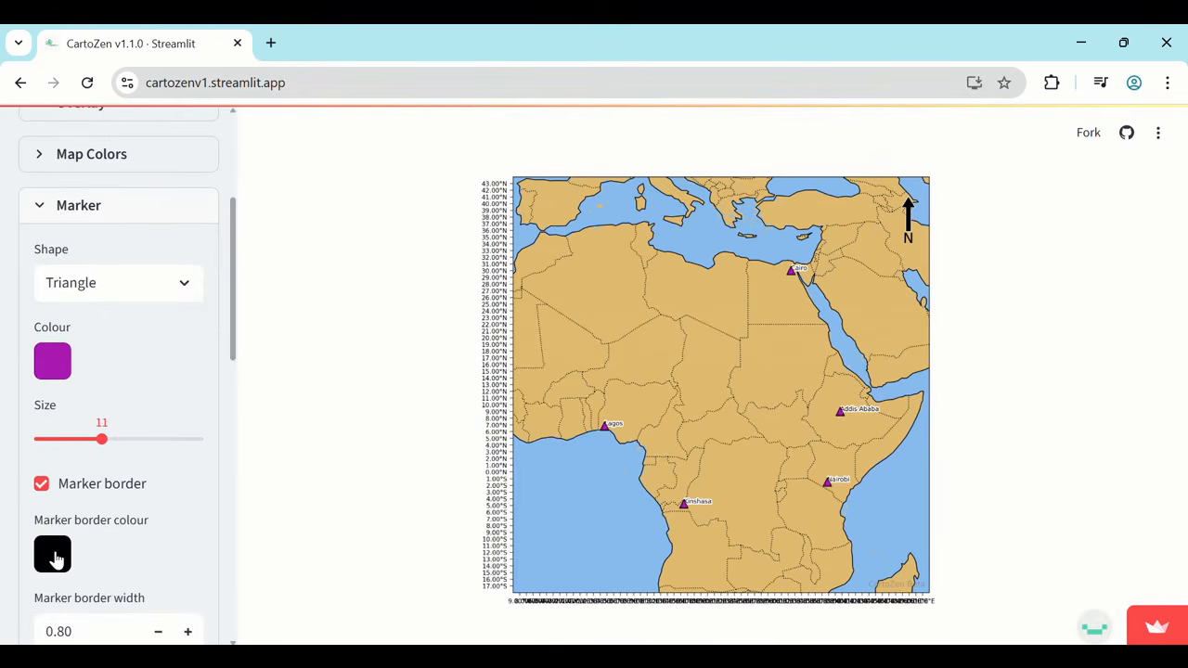
{"action": "left_click", "coordinate": [52, 555]}
{"action": "left_click", "coordinate": [25, 321]}
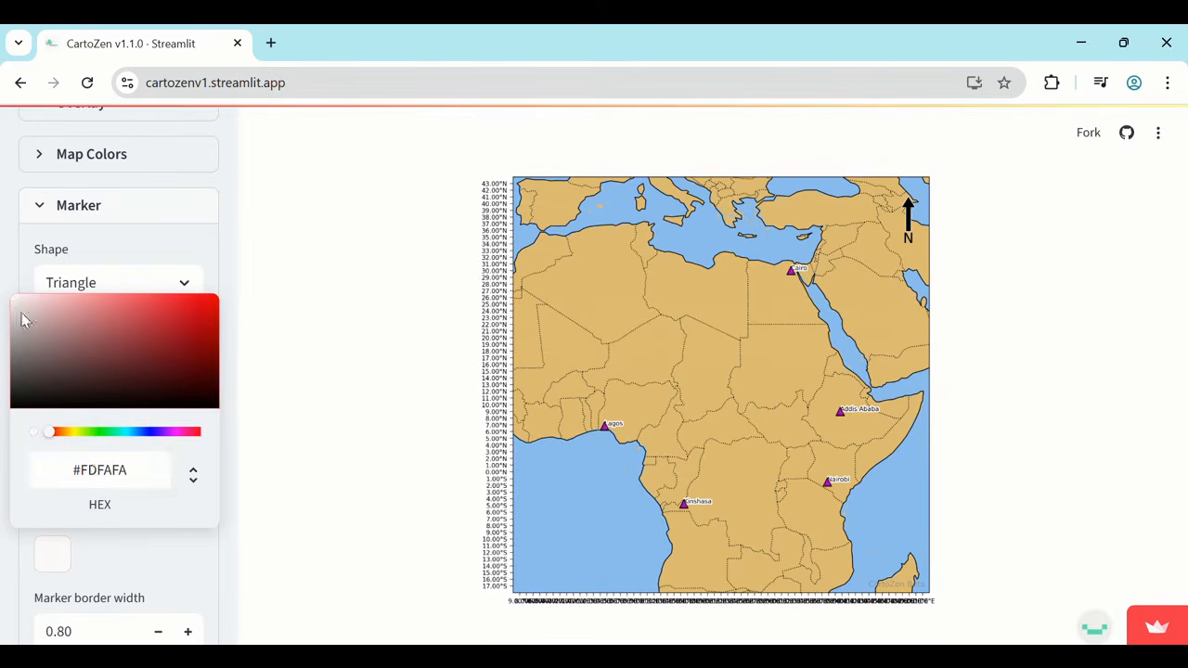
{"action": "left_click", "coordinate": [93, 472]}
{"action": "key", "text": "BackSpace"}
{"action": "type", "text": "f"}
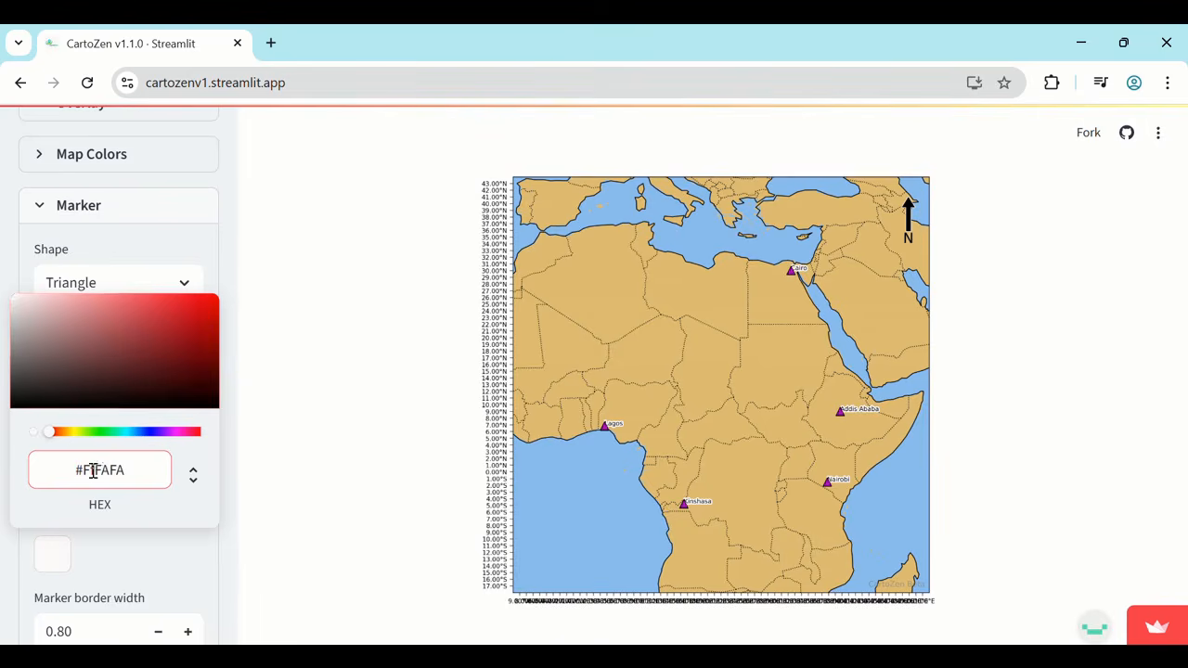
{"action": "left_click", "coordinate": [107, 471]}
{"action": "key", "text": "BackSpace"}
{"action": "type", "text": "fFf"}
{"action": "left_click", "coordinate": [118, 468]}
{"action": "key", "text": "BackSpace"}
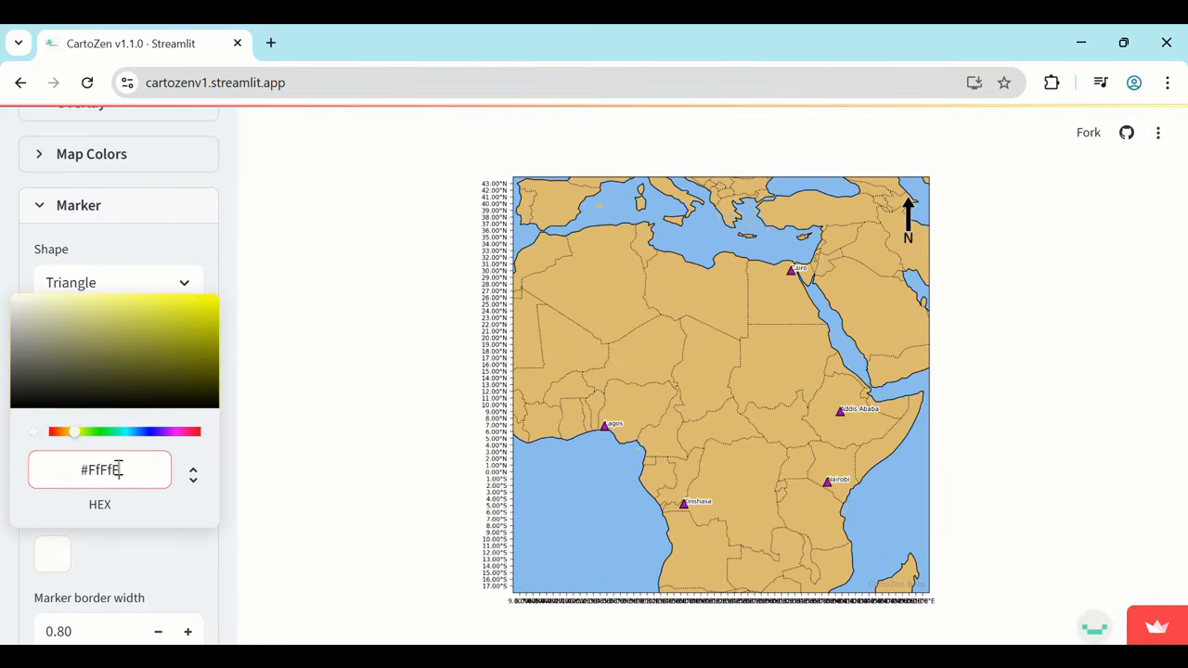
{"action": "type", "text": "f"}
{"action": "left_click", "coordinate": [175, 546]}
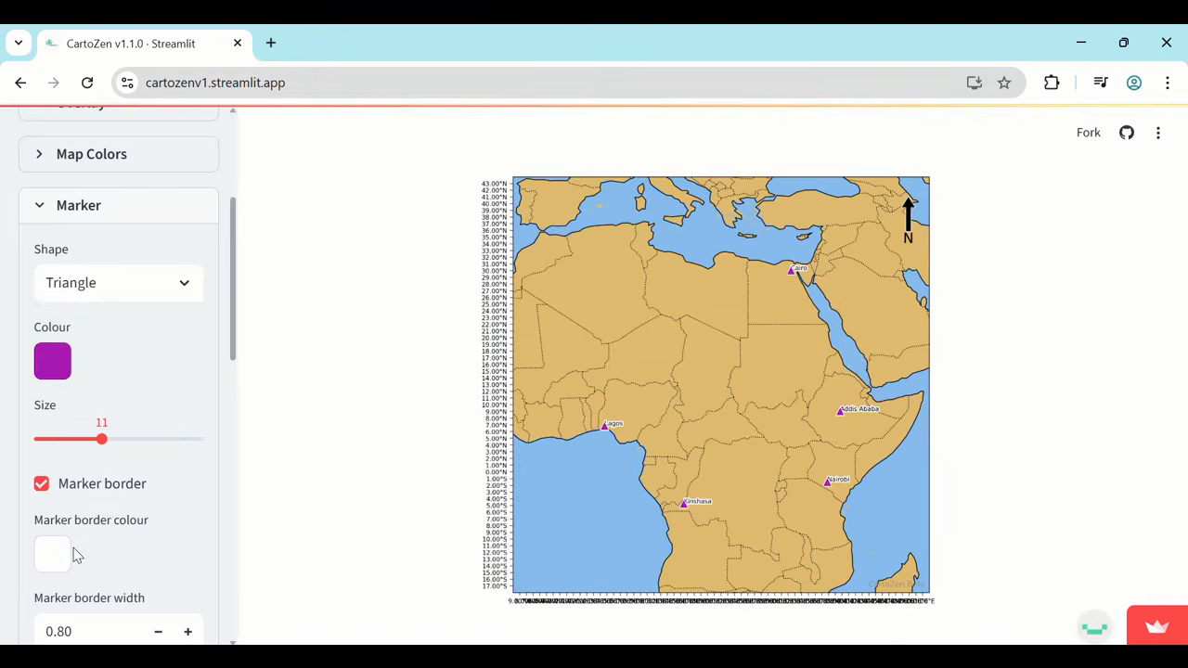
Set the station labels' longitude offset to 1.5°.
{"action": "scroll", "coordinate": [77, 555], "scroll_direction": "down", "scroll_amount": 1}
{"action": "scroll", "coordinate": [77, 555], "scroll_direction": "down", "scroll_amount": 2}
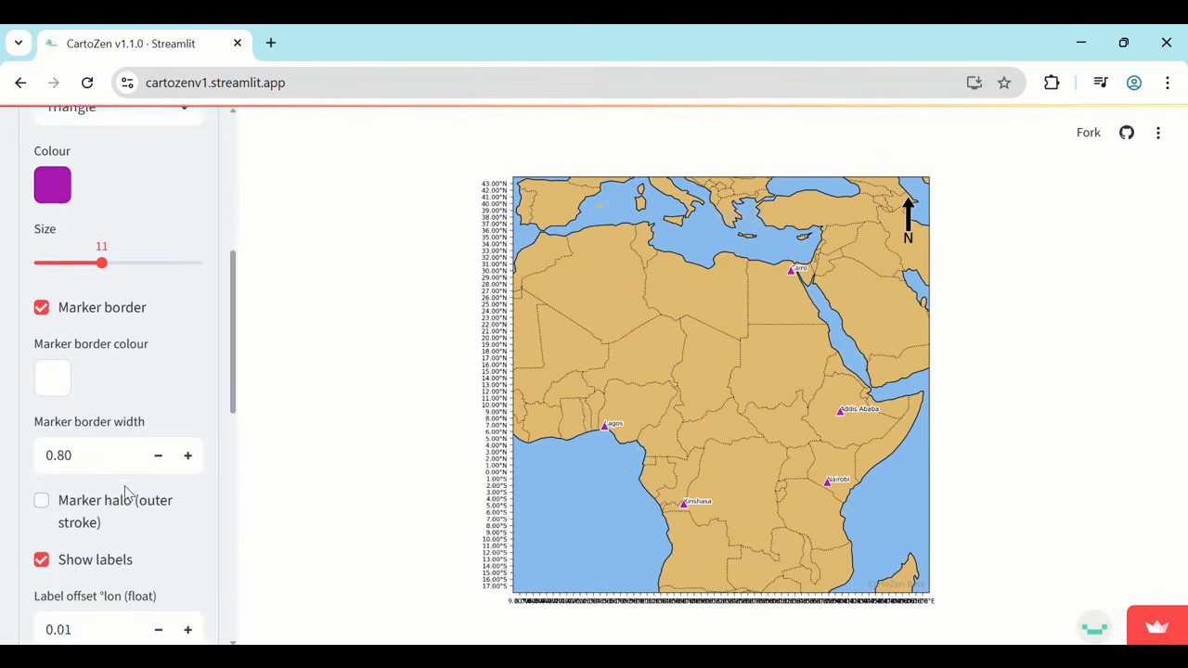
{"action": "scroll", "coordinate": [124, 491], "scroll_direction": "up", "scroll_amount": 3}
{"action": "scroll", "coordinate": [124, 491], "scroll_direction": "down", "scroll_amount": 5}
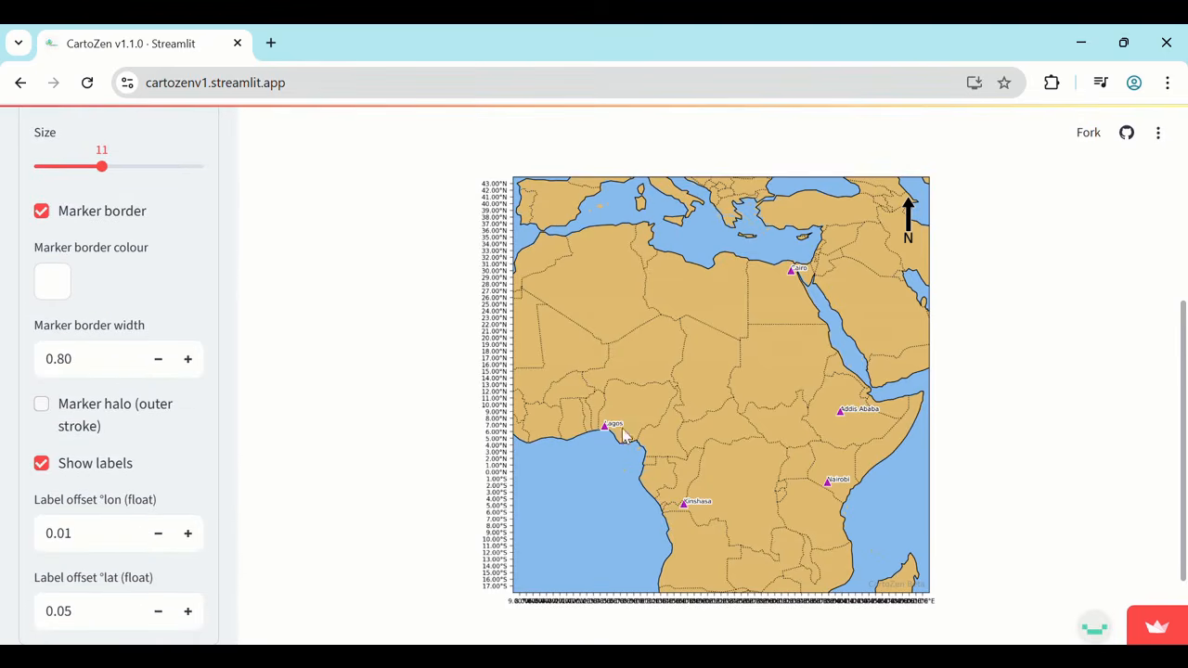
{"action": "left_click", "coordinate": [90, 532]}
{"action": "left_click_drag", "start_coordinate": [90, 532], "coordinate": [43, 531]}
{"action": "key", "text": "BackSpace"}
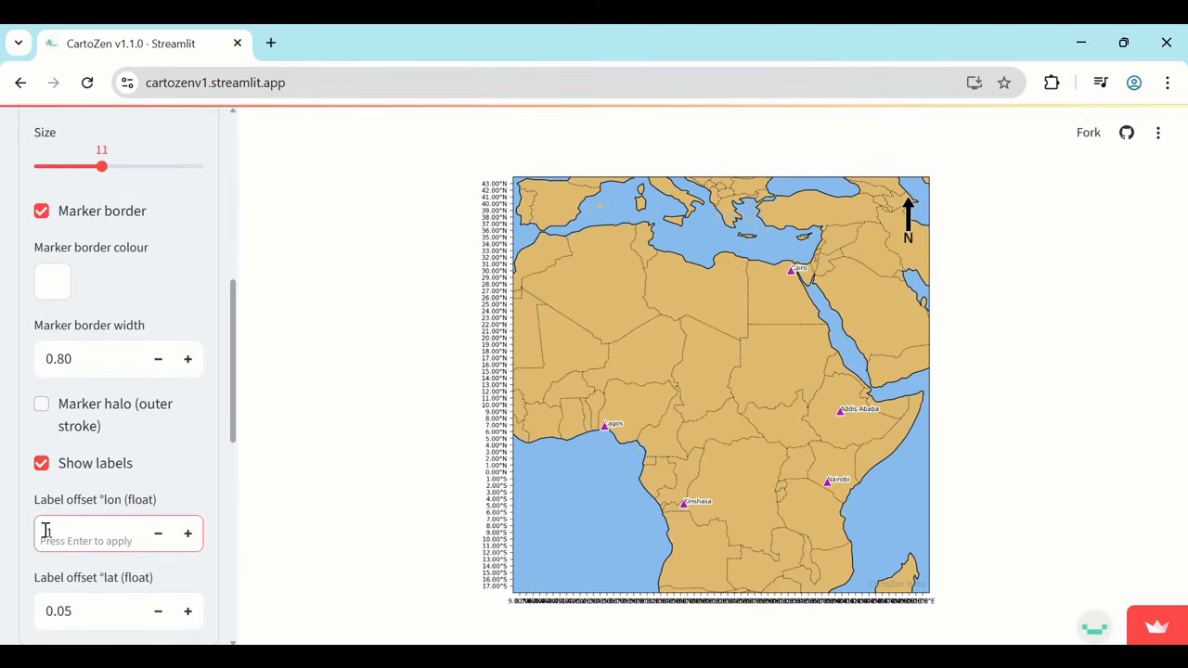
{"action": "type", "text": "1.5"}
{"action": "key", "text": "Return"}
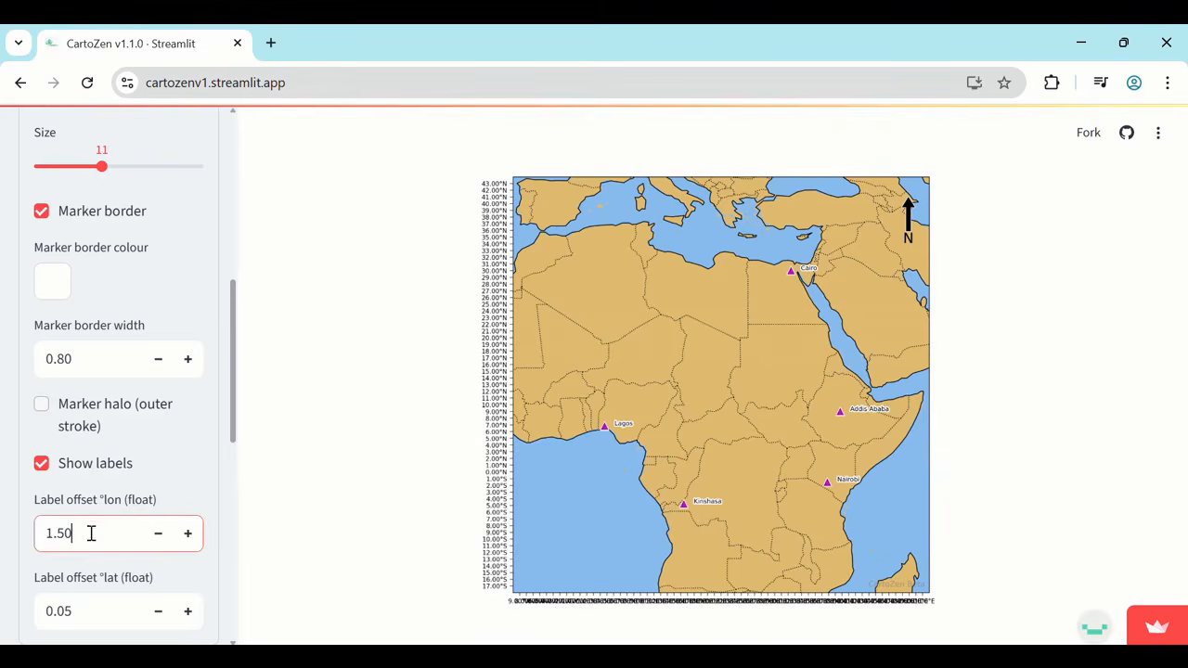
Try a latitude offset of -0.1° for the station labels and adjust it to -0.3°.
{"action": "left_click", "coordinate": [103, 619]}
{"action": "left_click_drag", "start_coordinate": [103, 619], "coordinate": [28, 624]}
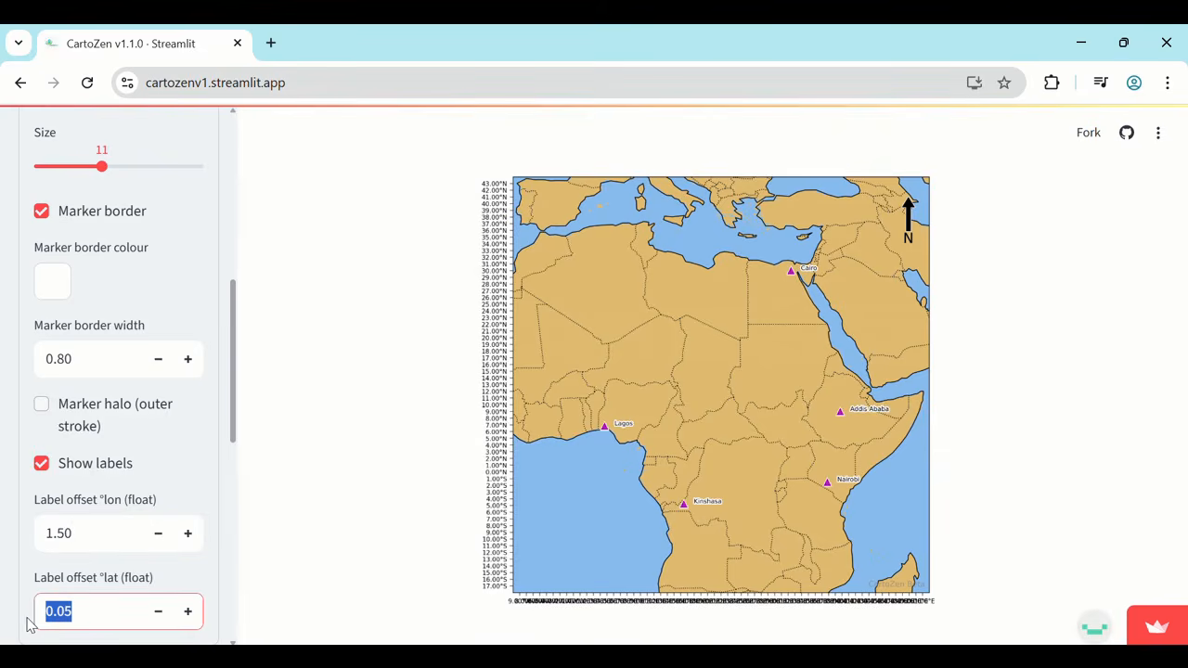
{"action": "type", "text": "-0.1"}
{"action": "key", "text": "Return"}
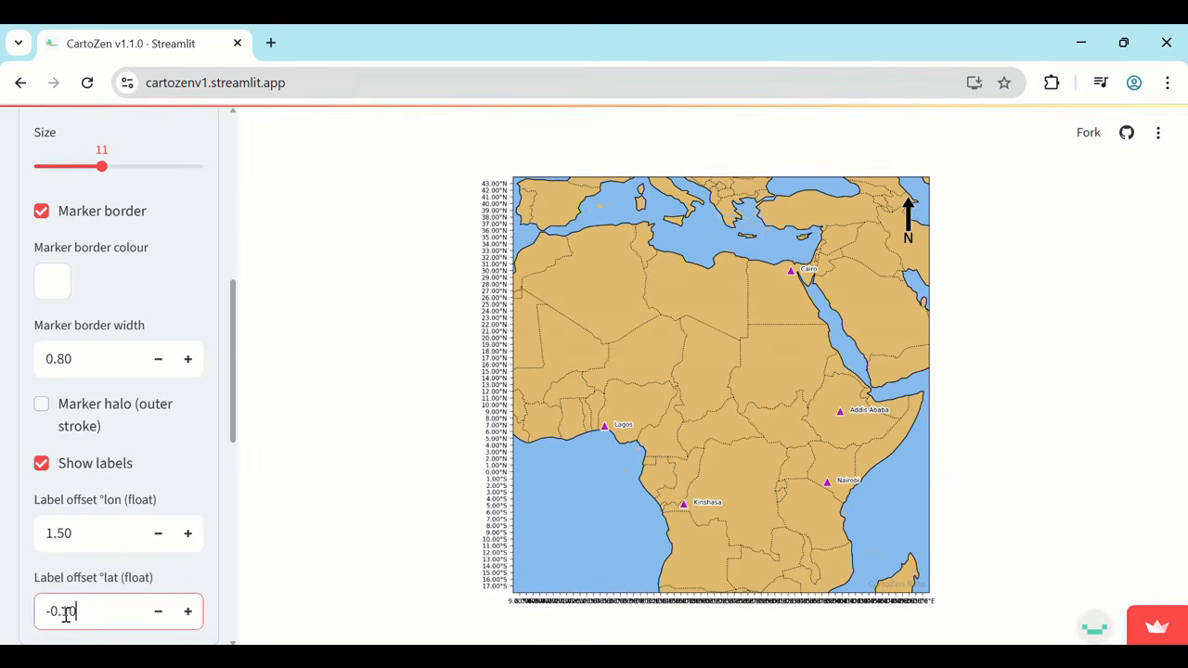
{"action": "left_click", "coordinate": [64, 614]}
{"action": "key", "text": "BackSpace"}
{"action": "type", "text": "3"}
{"action": "key", "text": "Return"}
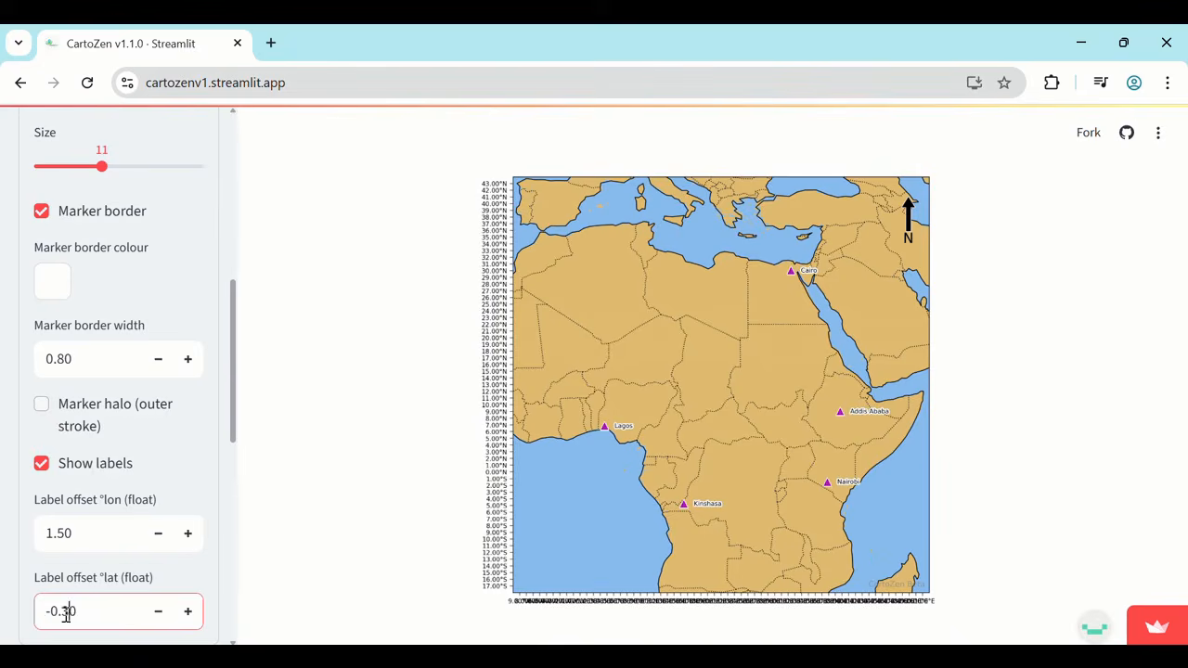
Set the grid and axis interval to 10° and turn on the grid.
{"action": "scroll", "coordinate": [127, 477], "scroll_direction": "up", "scroll_amount": 3}
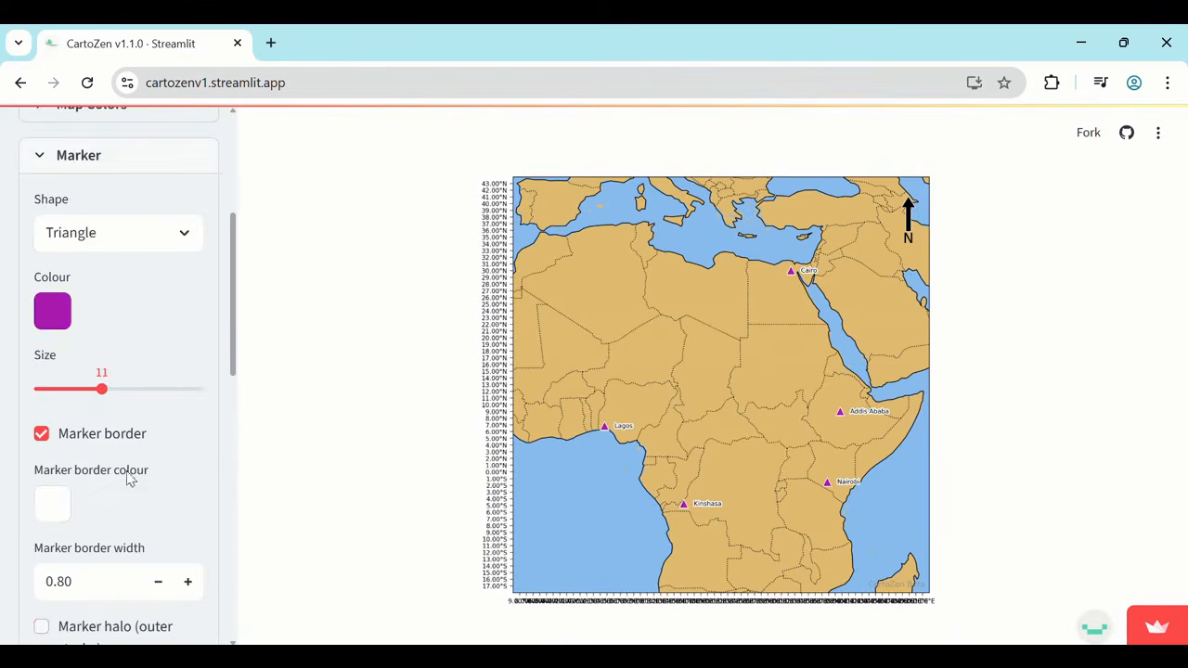
{"action": "left_click", "coordinate": [38, 158]}
{"action": "left_click", "coordinate": [39, 213]}
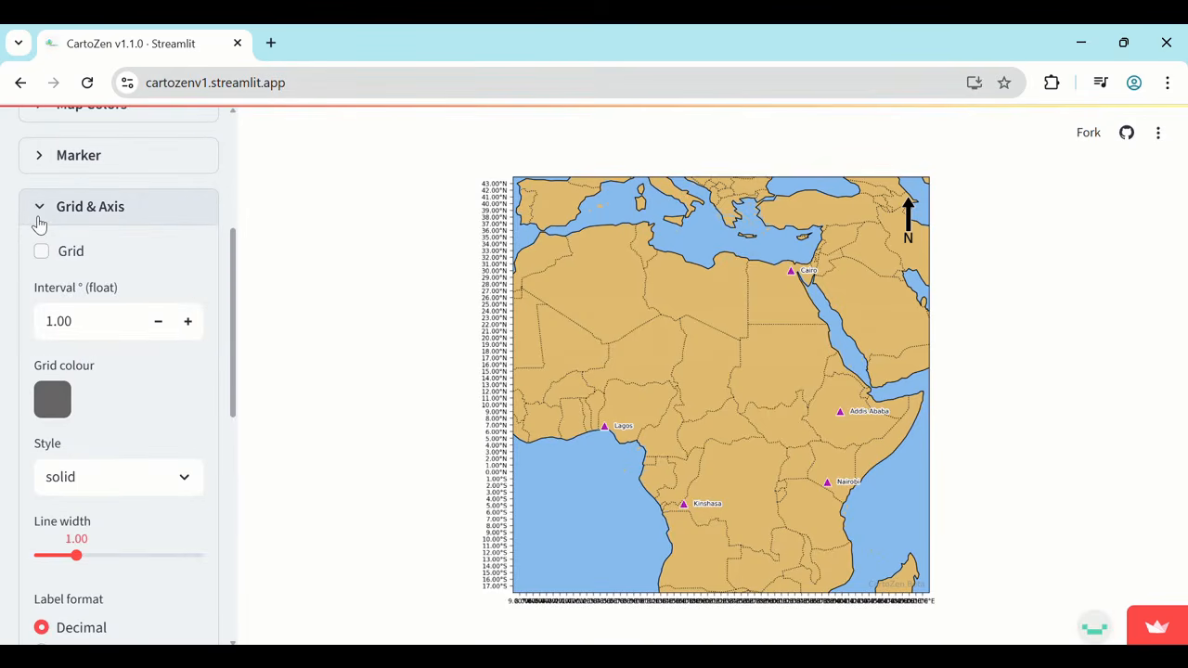
{"action": "left_click", "coordinate": [96, 320]}
{"action": "double_click", "coordinate": [97, 320]}
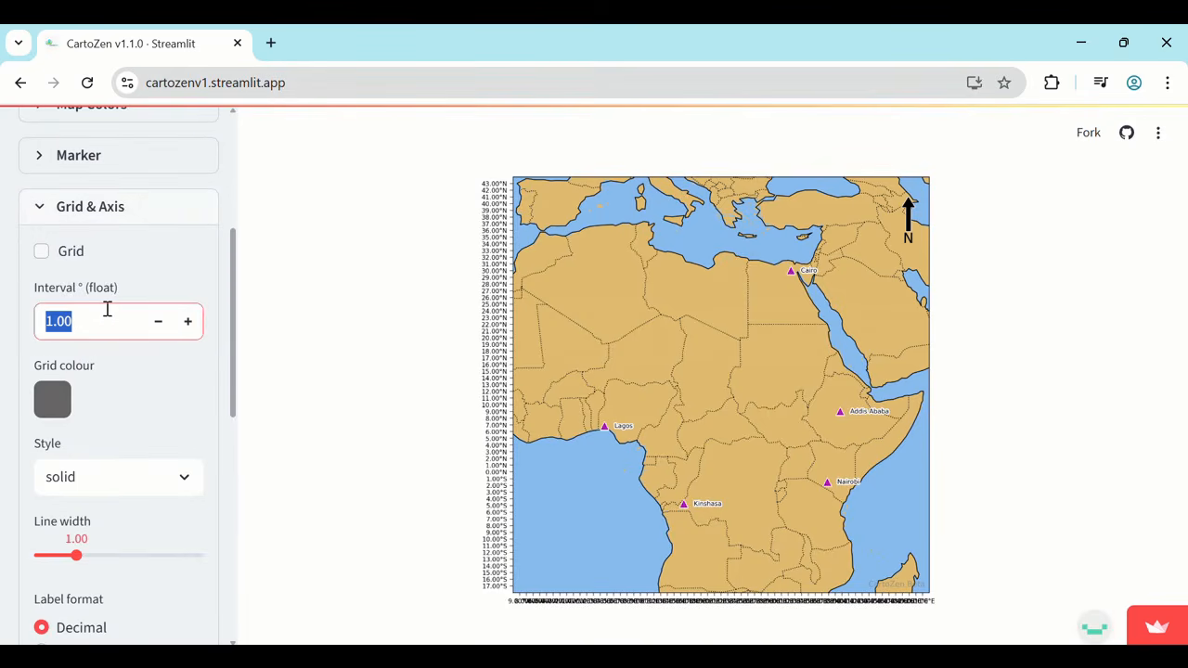
{"action": "type", "text": "1"}
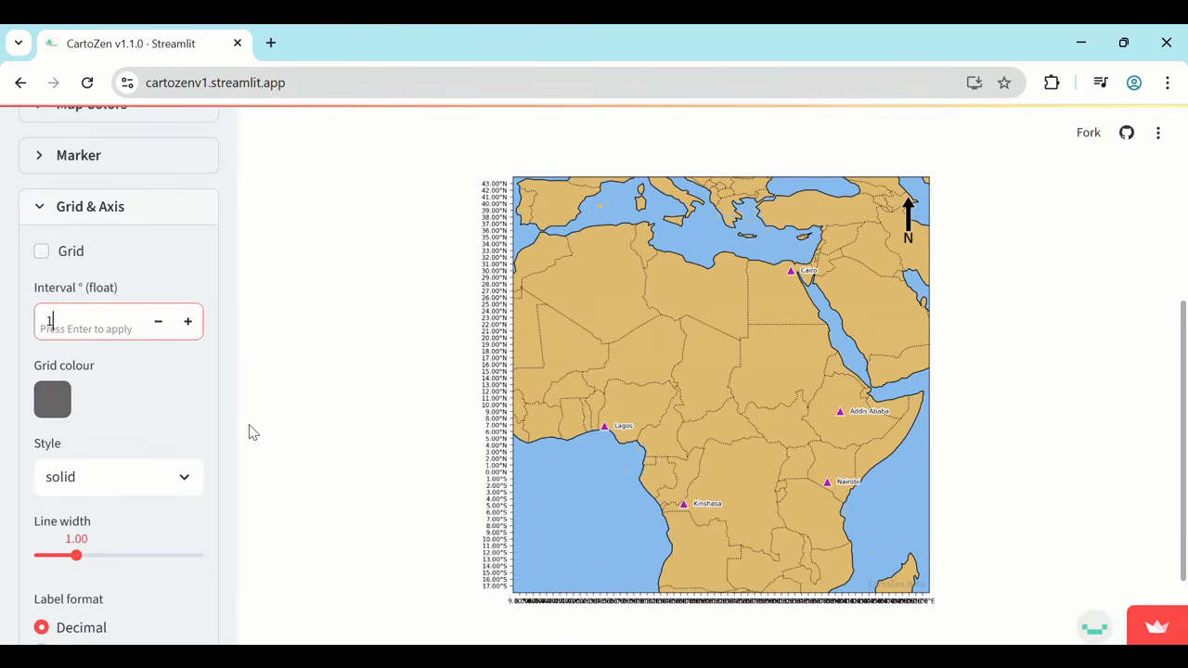
{"action": "type", "text": "0"}
{"action": "key", "text": "Return"}
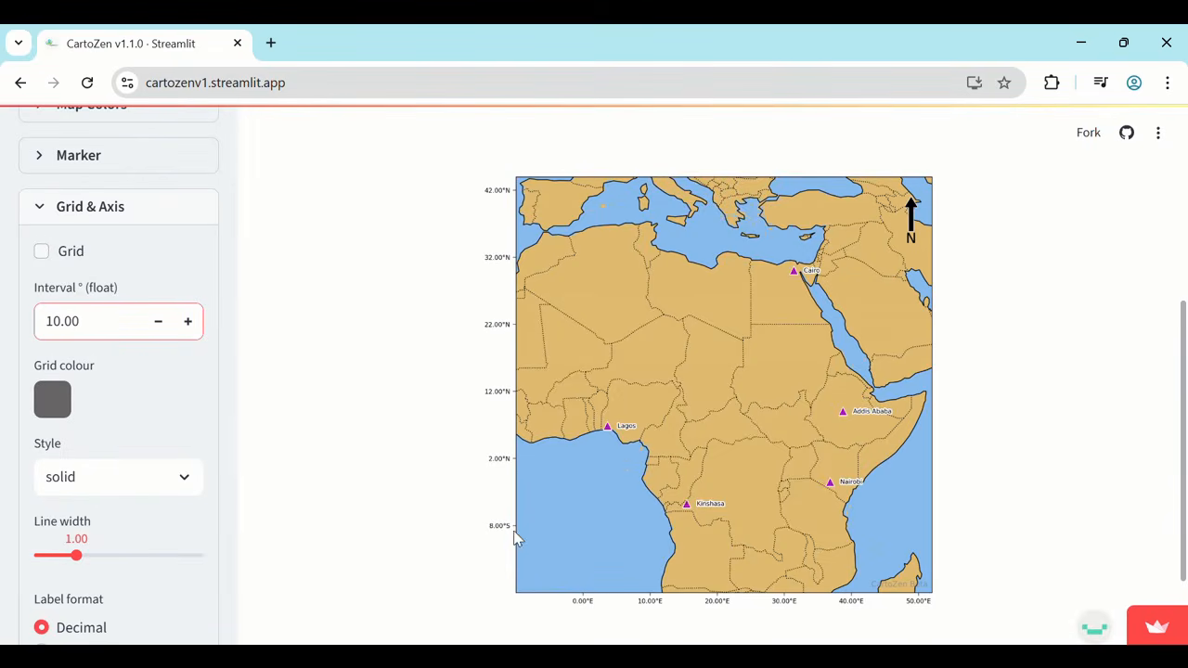
{"action": "left_click", "coordinate": [41, 253]}
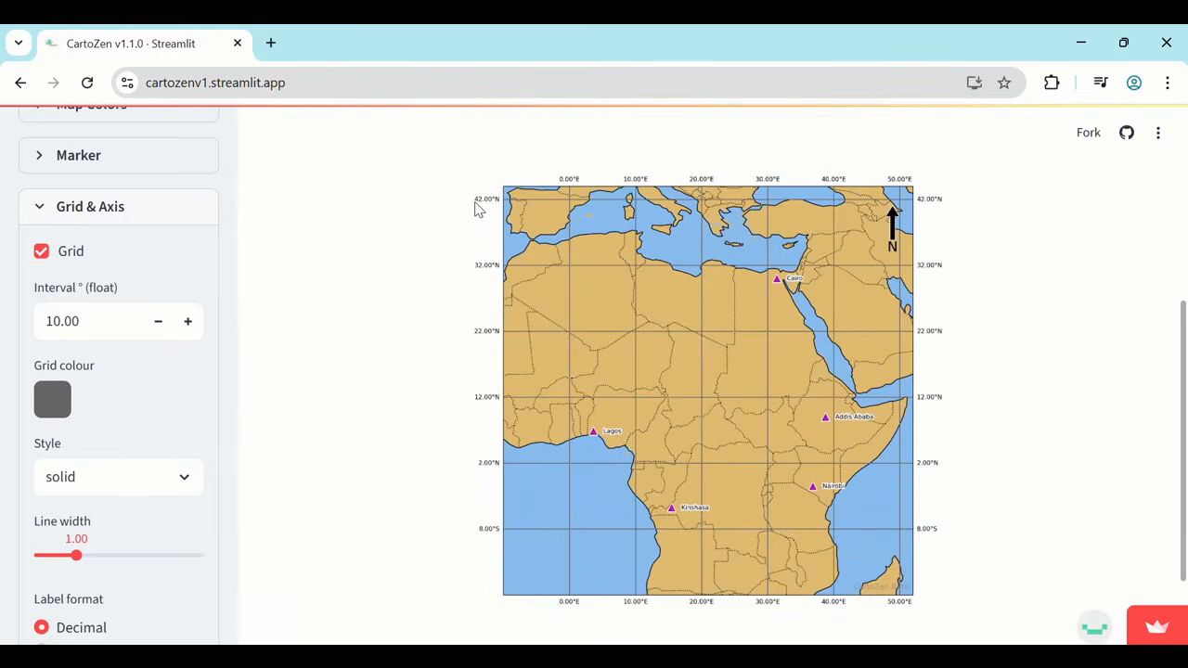
Set the buffer around the data to 12°.
{"action": "scroll", "coordinate": [139, 390], "scroll_direction": "up", "scroll_amount": 7}
{"action": "scroll", "coordinate": [130, 582], "scroll_direction": "down", "scroll_amount": 1}
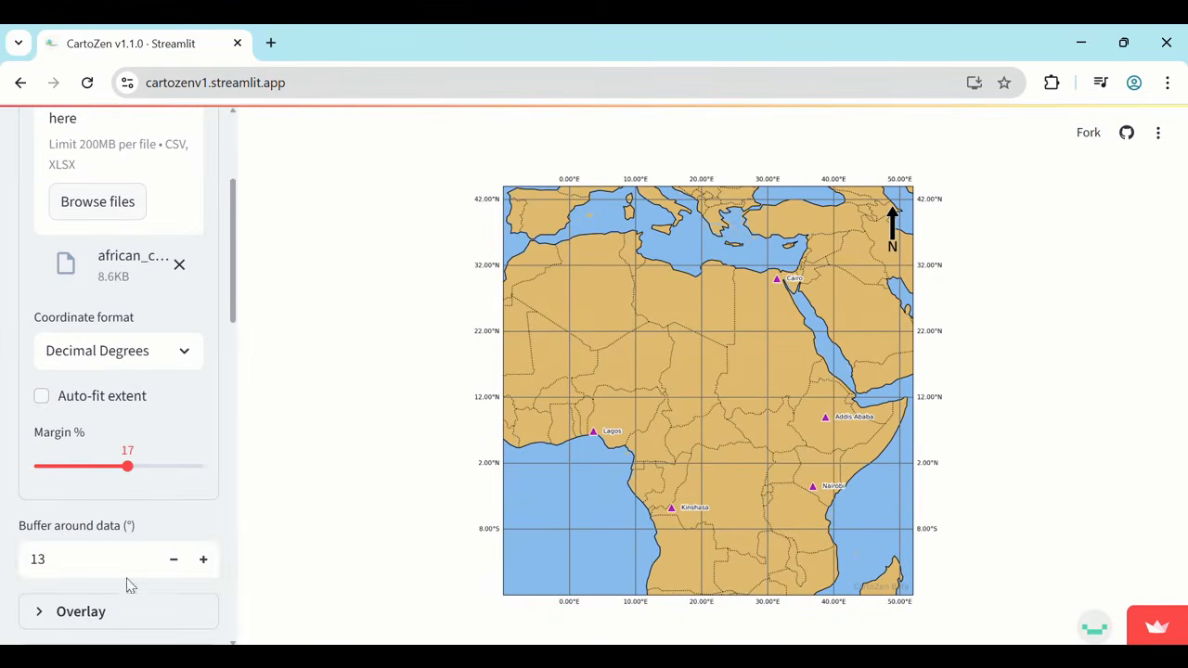
{"action": "left_click", "coordinate": [50, 560]}
{"action": "key", "text": "BackSpace"}
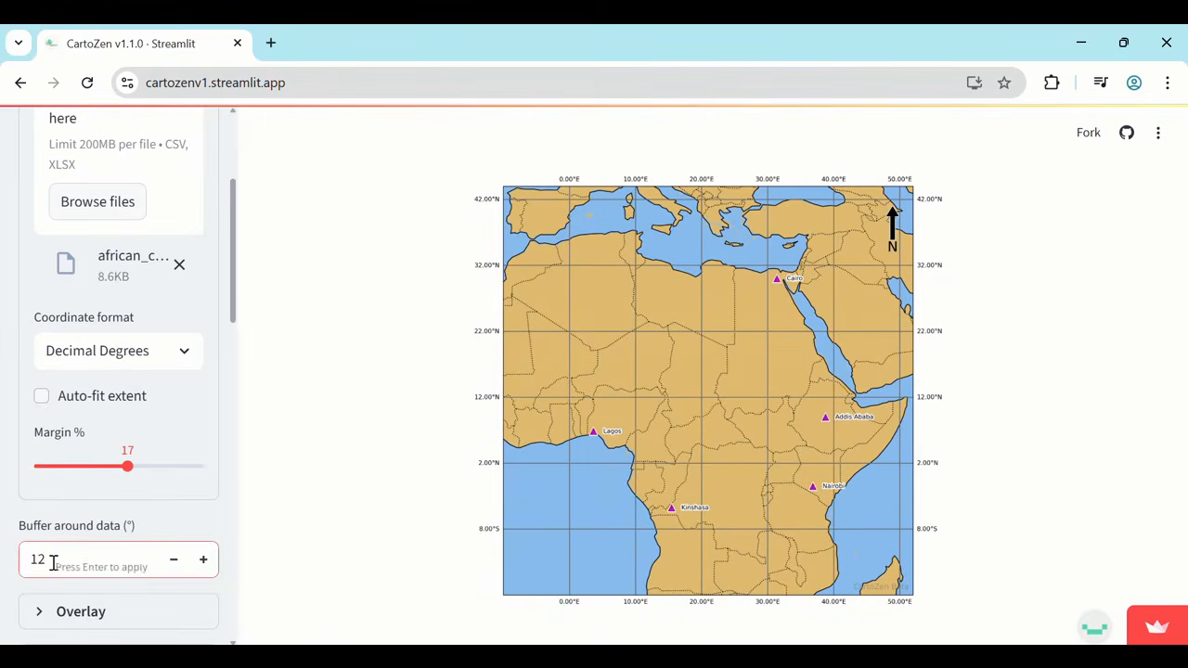
{"action": "type", "text": "2"}
{"action": "key", "text": "Return"}
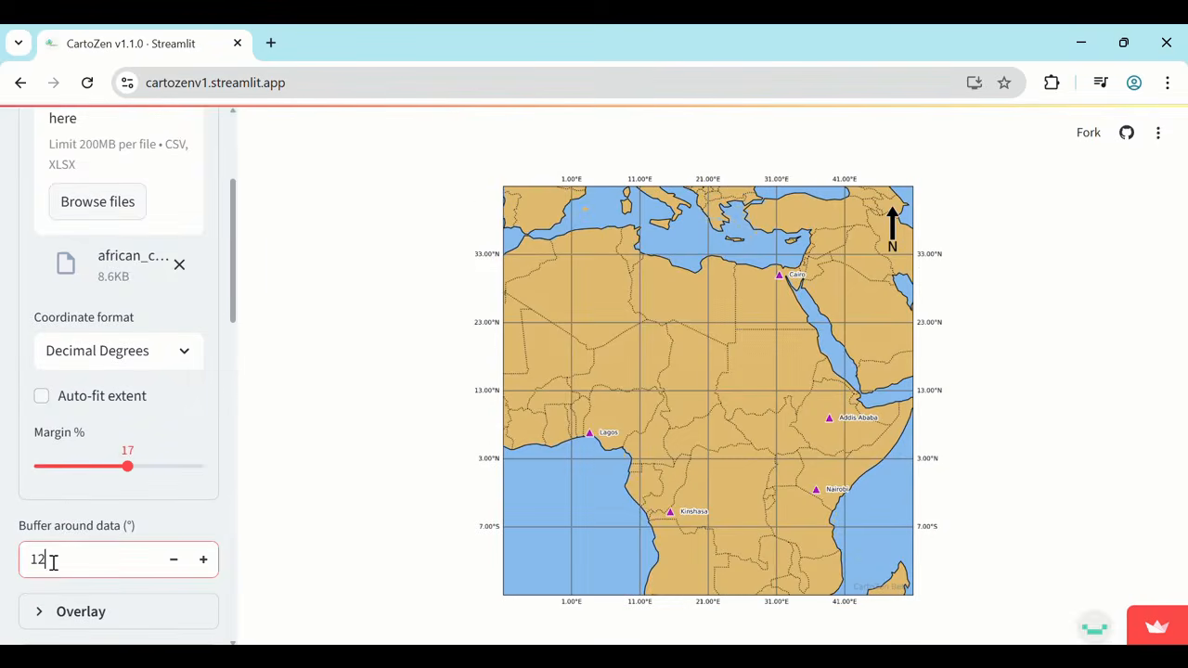
{"action": "scroll", "coordinate": [53, 548], "scroll_direction": "up", "scroll_amount": 3}
{"action": "left_click", "coordinate": [38, 247]}
Change the grid line style to dashed.
{"action": "scroll", "coordinate": [184, 431], "scroll_direction": "down", "scroll_amount": 3}
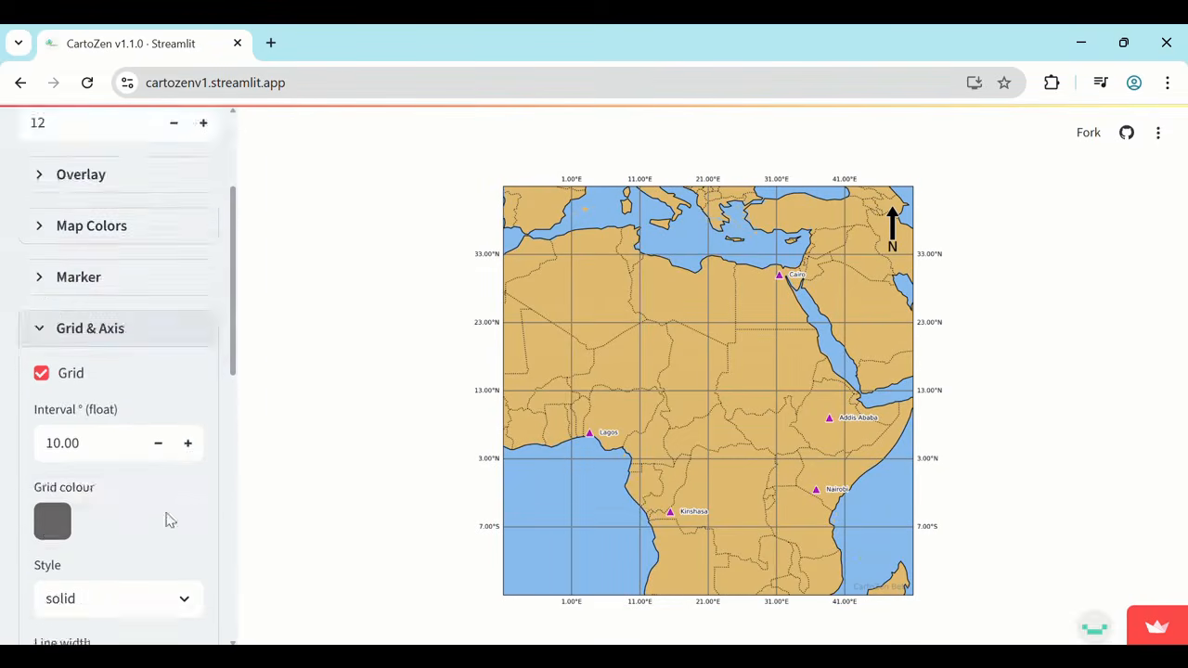
{"action": "left_click", "coordinate": [135, 499]}
{"action": "left_click", "coordinate": [98, 568]}
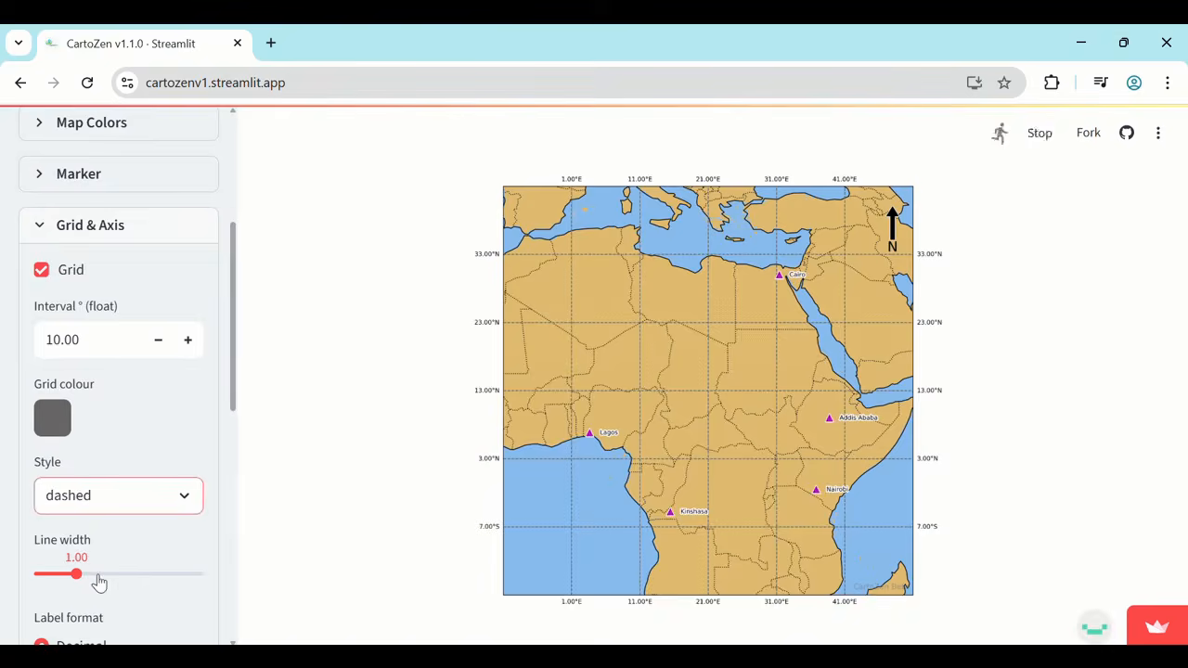
Set the grid line width to 1.30, then try the DMS coordinate label format and return it to Decimal.
{"action": "left_click", "coordinate": [101, 573]}
{"action": "scroll", "coordinate": [139, 529], "scroll_direction": "down", "scroll_amount": 2}
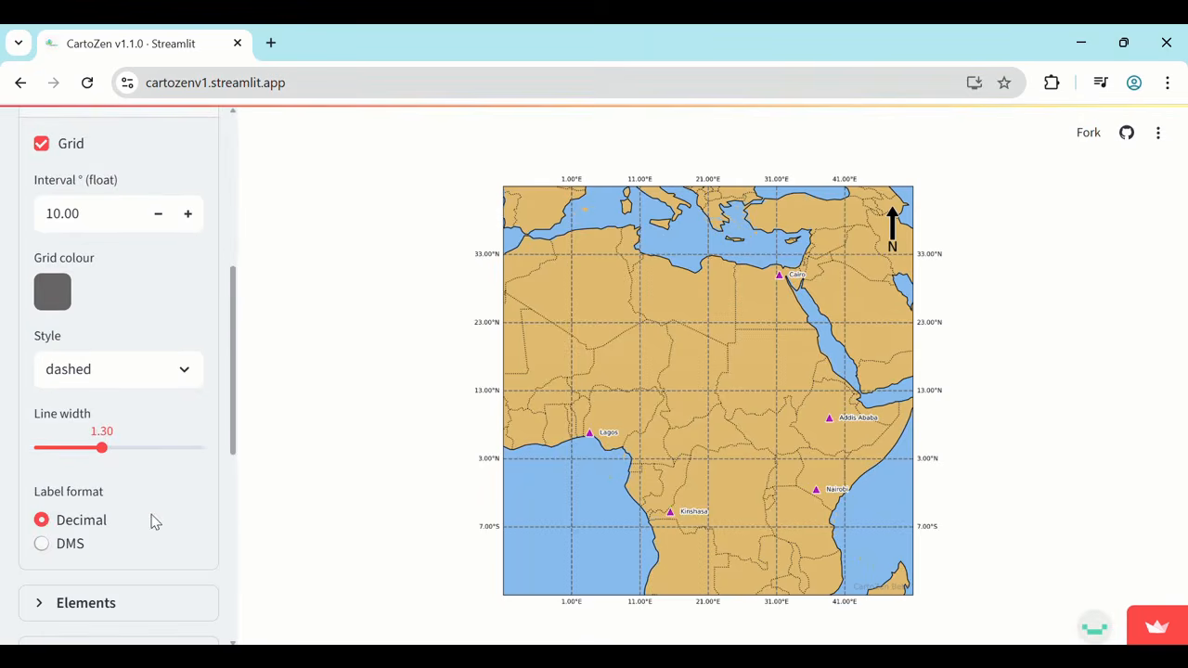
{"action": "left_click", "coordinate": [42, 545]}
{"action": "left_click", "coordinate": [42, 520]}
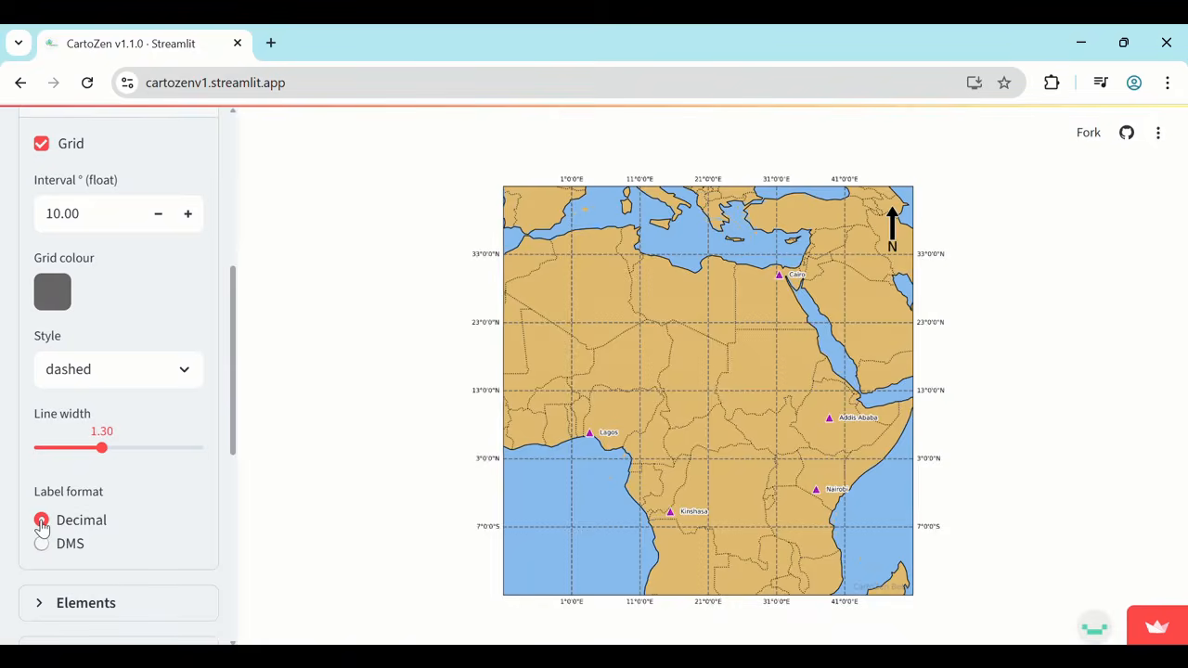
{"action": "scroll", "coordinate": [51, 520], "scroll_direction": "down", "scroll_amount": 1}
{"action": "scroll", "coordinate": [93, 418], "scroll_direction": "up", "scroll_amount": 3}
{"action": "left_click", "coordinate": [40, 287]}
Turn on the map legend and place it at the lower right.
{"action": "left_click", "coordinate": [39, 337]}
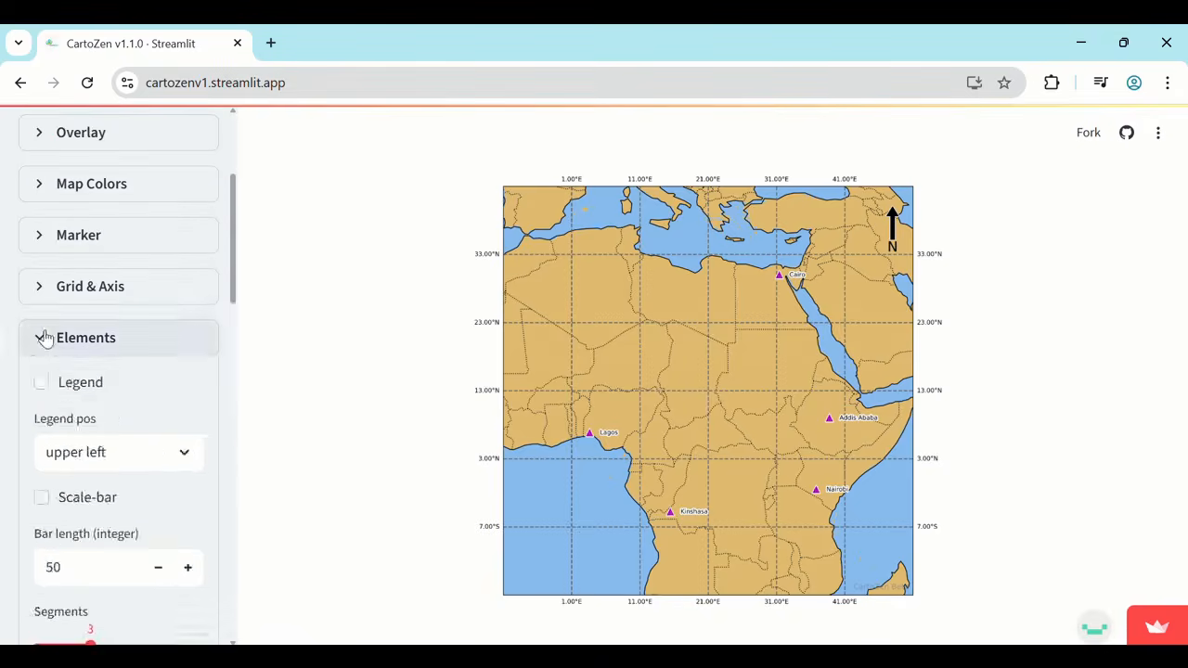
{"action": "left_click", "coordinate": [40, 383]}
{"action": "left_click", "coordinate": [105, 452]}
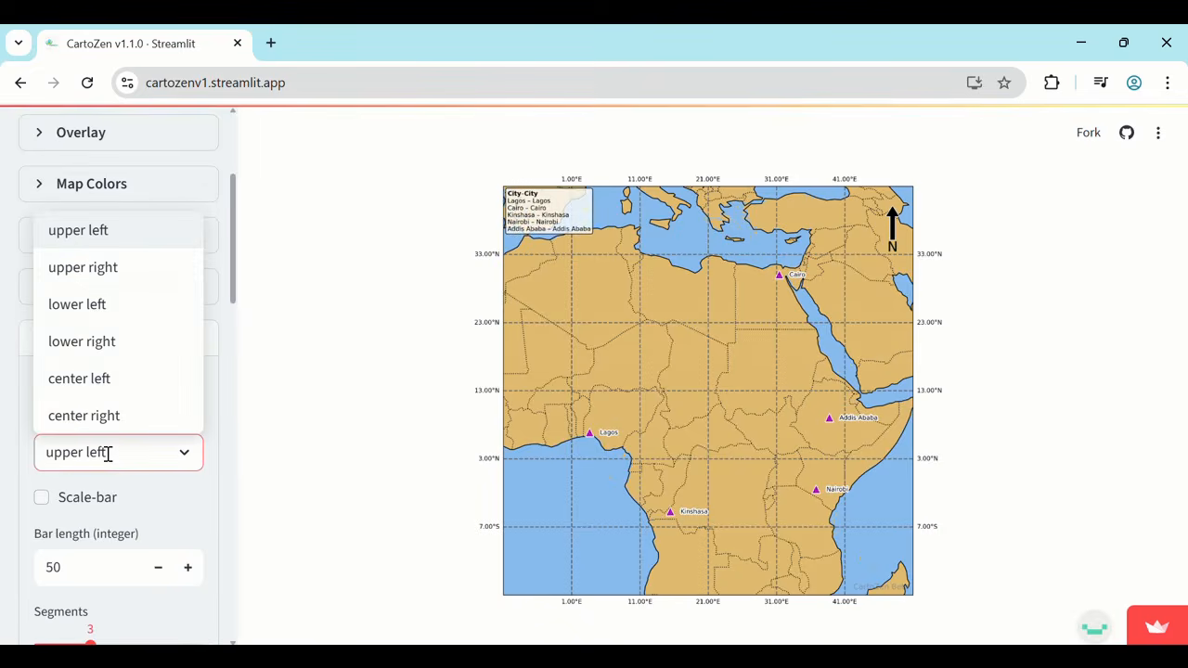
{"action": "left_click", "coordinate": [147, 345]}
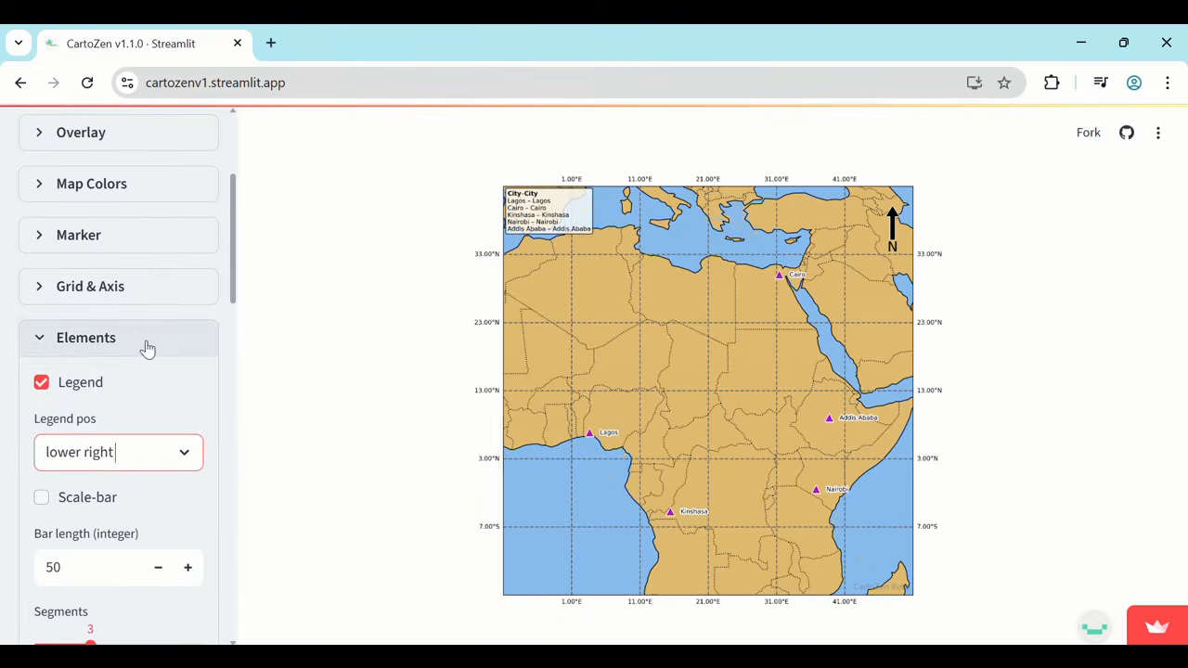
Turn on the scale bar and set its length to 900.
{"action": "left_click", "coordinate": [63, 504]}
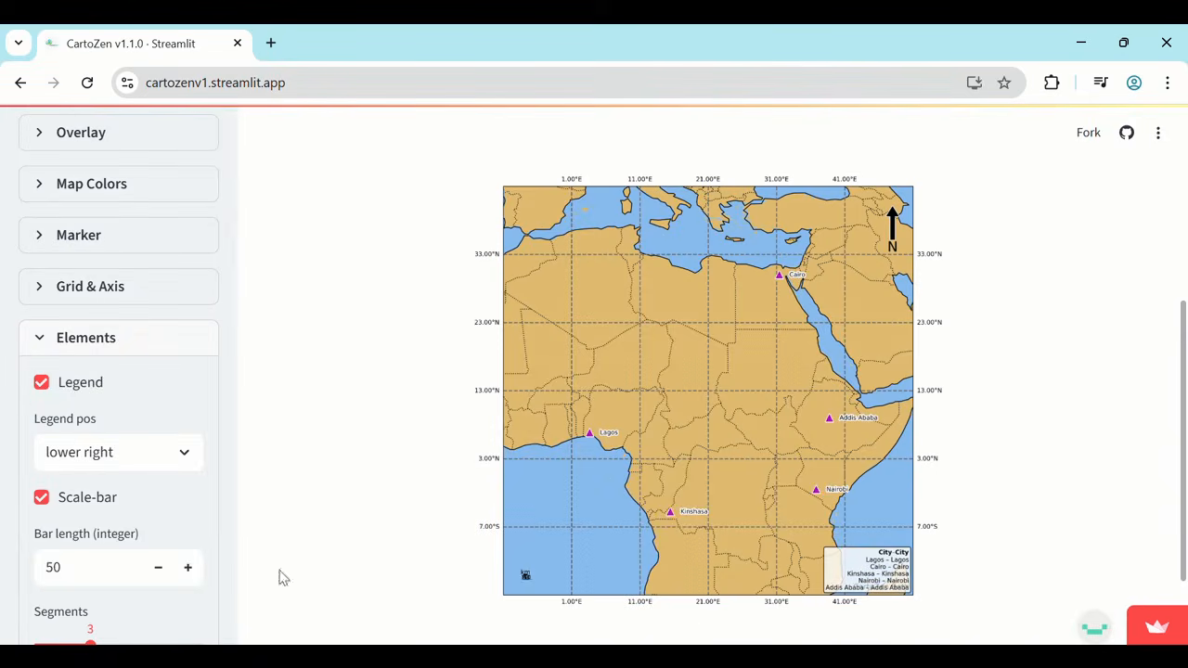
{"action": "double_click", "coordinate": [52, 567]}
{"action": "type", "text": "900"}
{"action": "key", "text": "Return"}
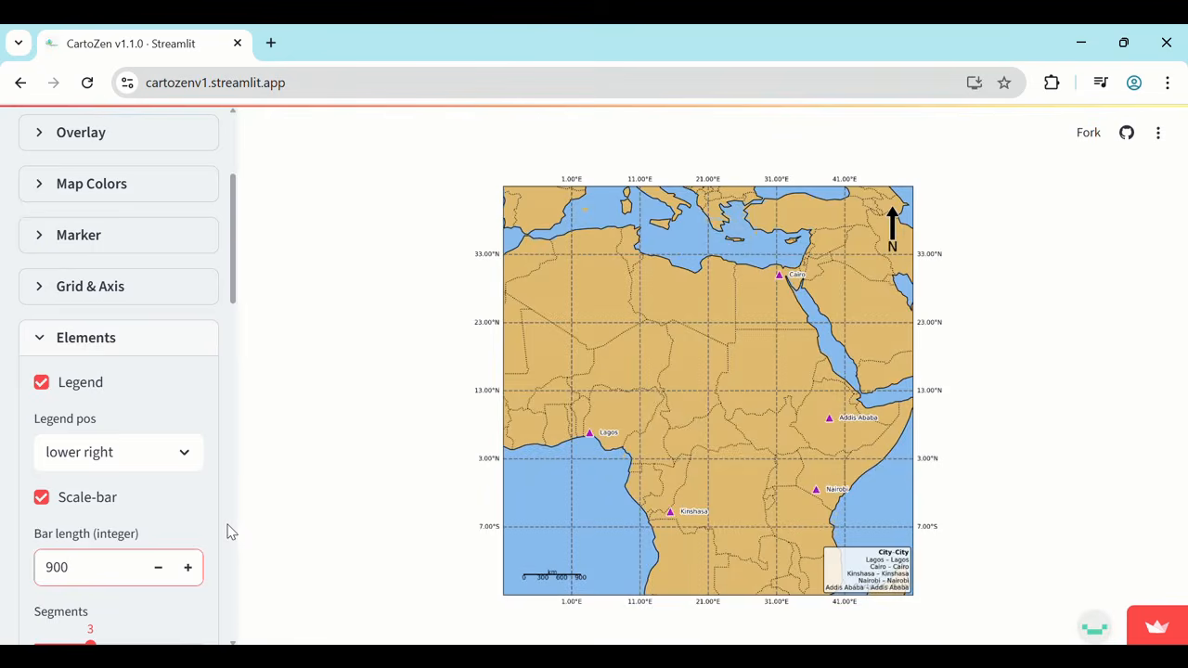
Try scale bar thicknesses of 30 and 50, and settle on 70.
{"action": "scroll", "coordinate": [230, 530], "scroll_direction": "down", "scroll_amount": 2}
{"action": "left_click_drag", "start_coordinate": [62, 559], "coordinate": [28, 557]}
{"action": "type", "text": "30"}
{"action": "key", "text": "Return"}
{"action": "type", "text": "50"}
{"action": "key", "text": "Return"}
{"action": "type", "text": "70"}
{"action": "key", "text": "Return"}
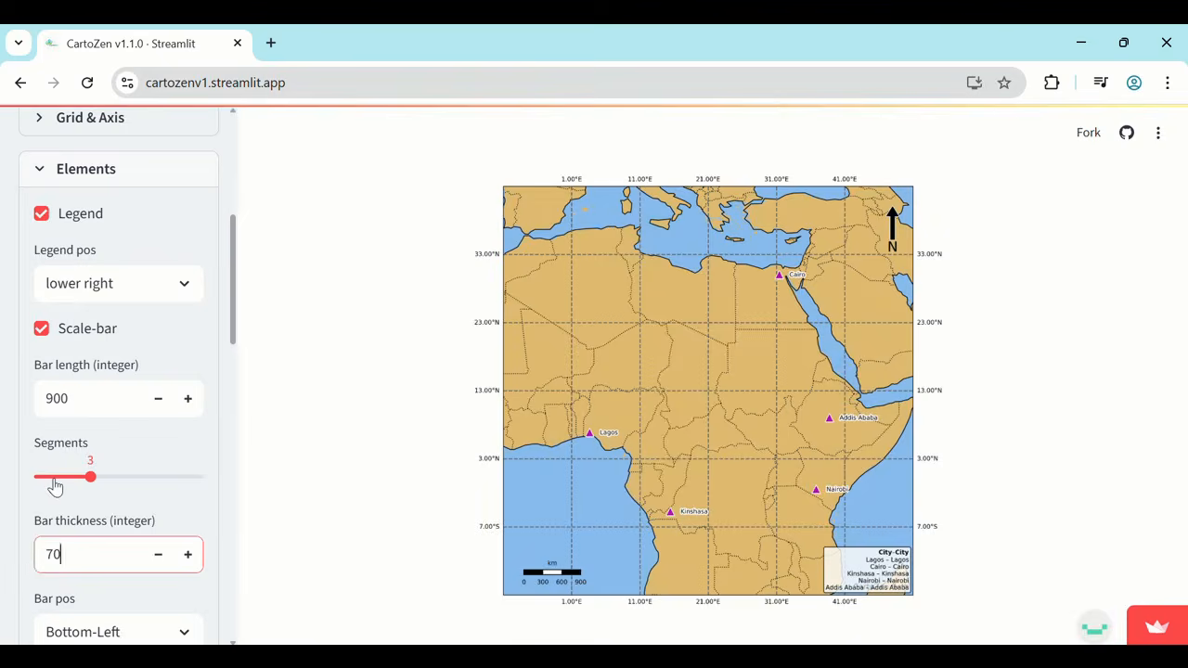
Try two segments and miles units on the scale bar, restoring three segments and km.
{"action": "left_click", "coordinate": [53, 481]}
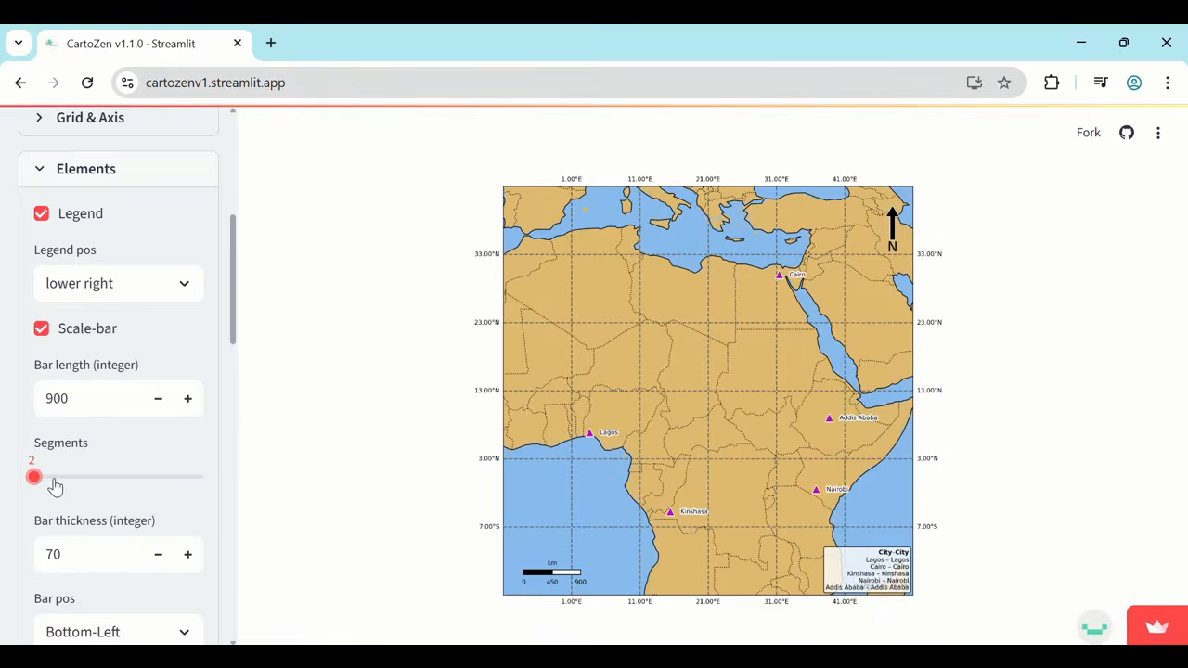
{"action": "left_click", "coordinate": [75, 483]}
{"action": "scroll", "coordinate": [77, 486], "scroll_direction": "down", "scroll_amount": 3}
{"action": "left_click", "coordinate": [93, 430]}
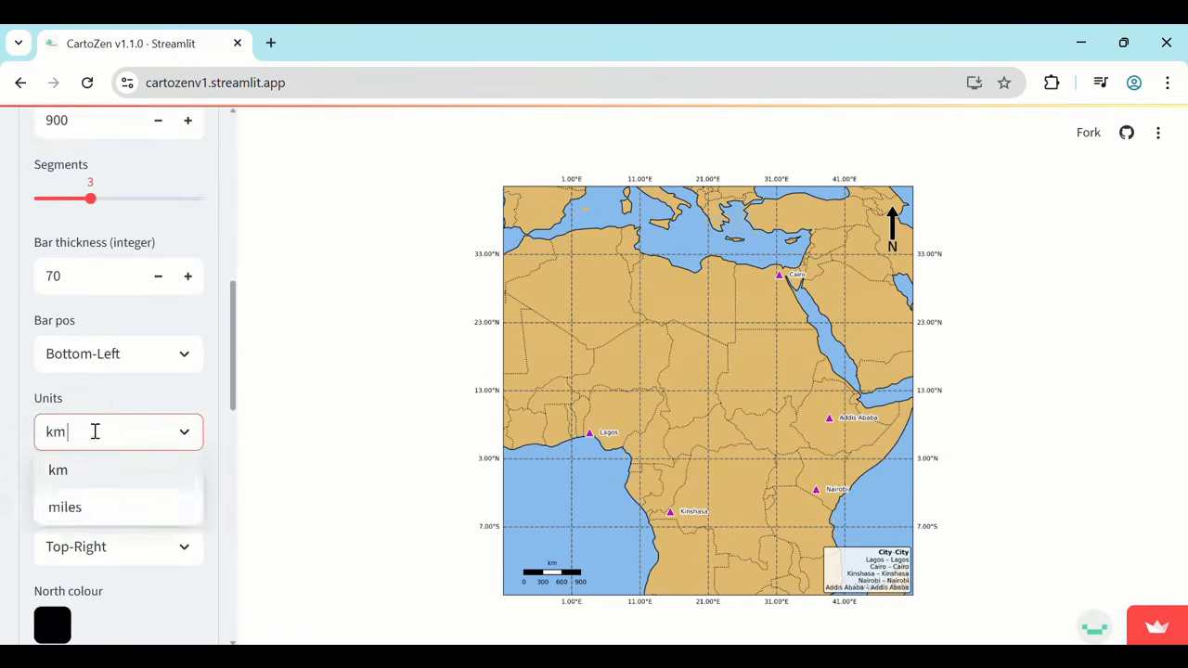
{"action": "left_click", "coordinate": [74, 506]}
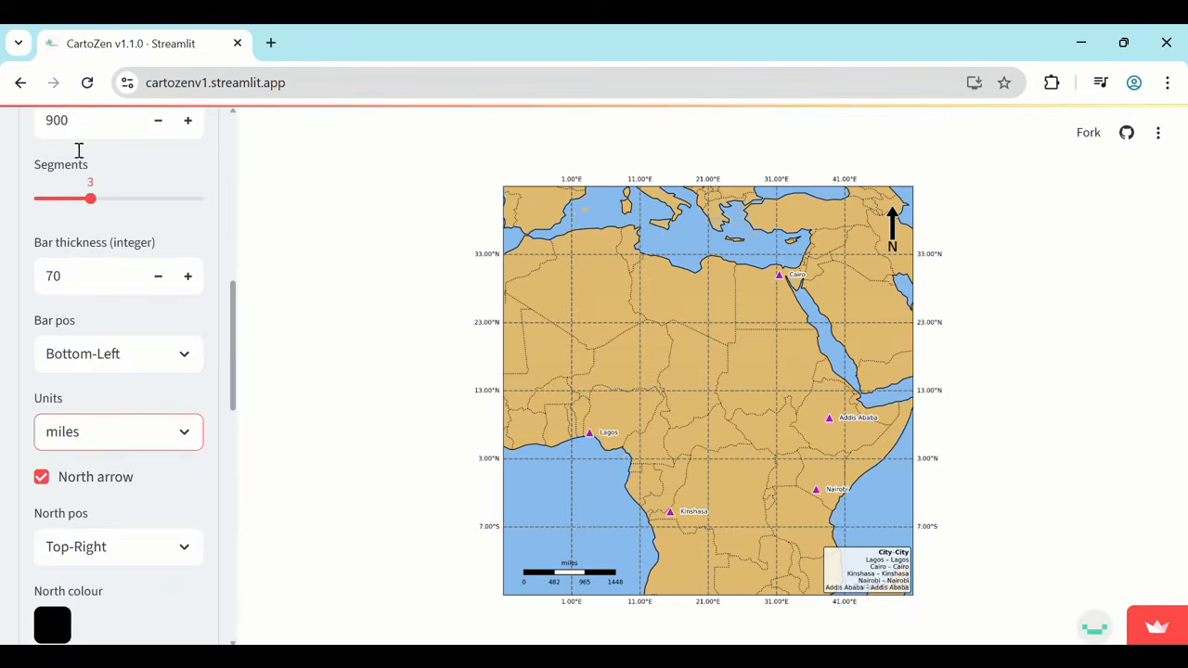
{"action": "left_click", "coordinate": [143, 433]}
{"action": "left_click", "coordinate": [127, 471]}
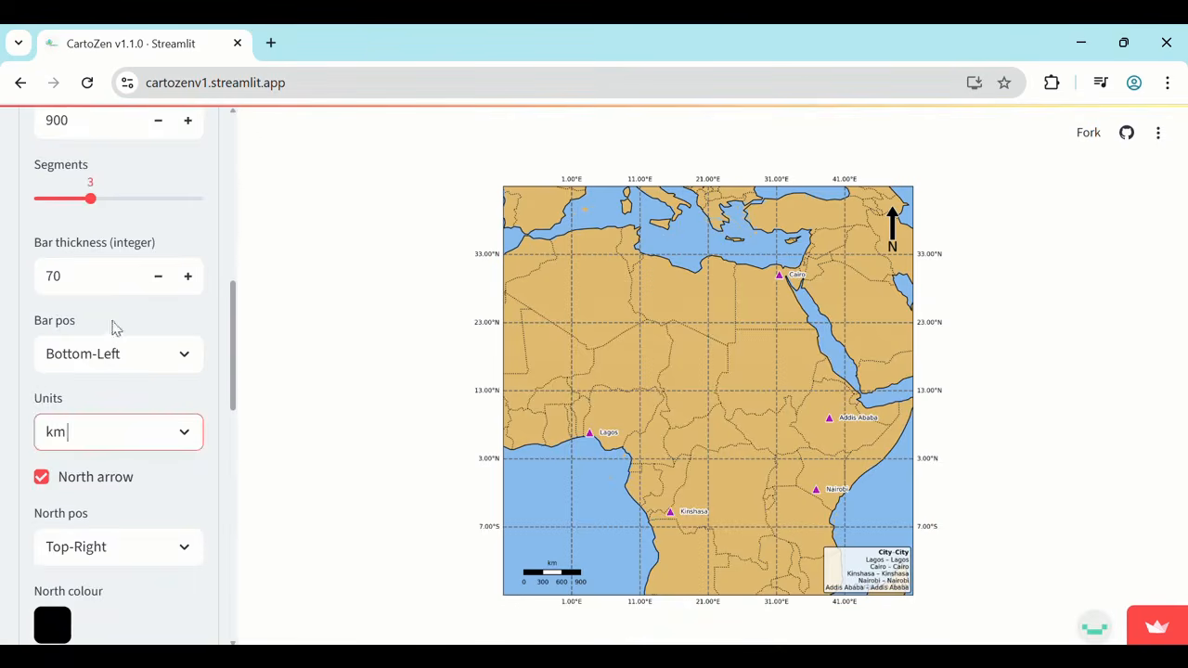
Set the scale bar length to 1500 km.
{"action": "scroll", "coordinate": [113, 327], "scroll_direction": "up", "scroll_amount": 1}
{"action": "left_click", "coordinate": [72, 215]}
{"action": "key", "text": "BackSpace"}
{"action": "key", "text": "BackSpace"}
{"action": "key", "text": "BackSpace"}
{"action": "type", "text": "1500"}
{"action": "key", "text": "Return"}
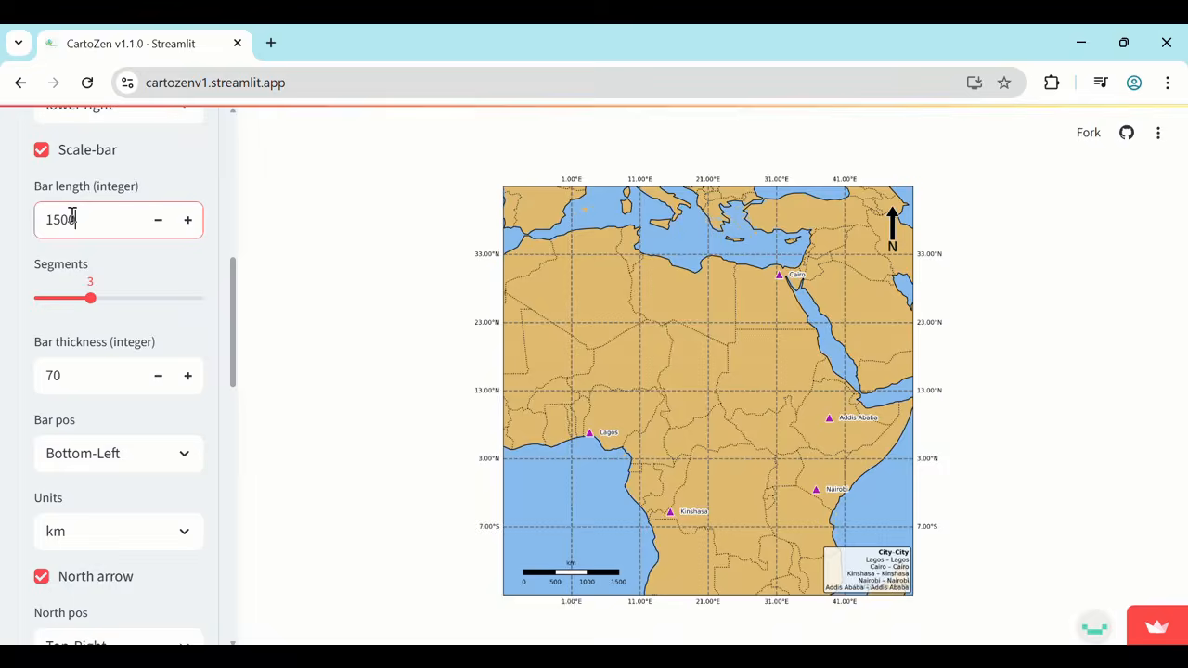
Set the halo width of the north arrow to 4.
{"action": "scroll", "coordinate": [56, 280], "scroll_direction": "down", "scroll_amount": 1}
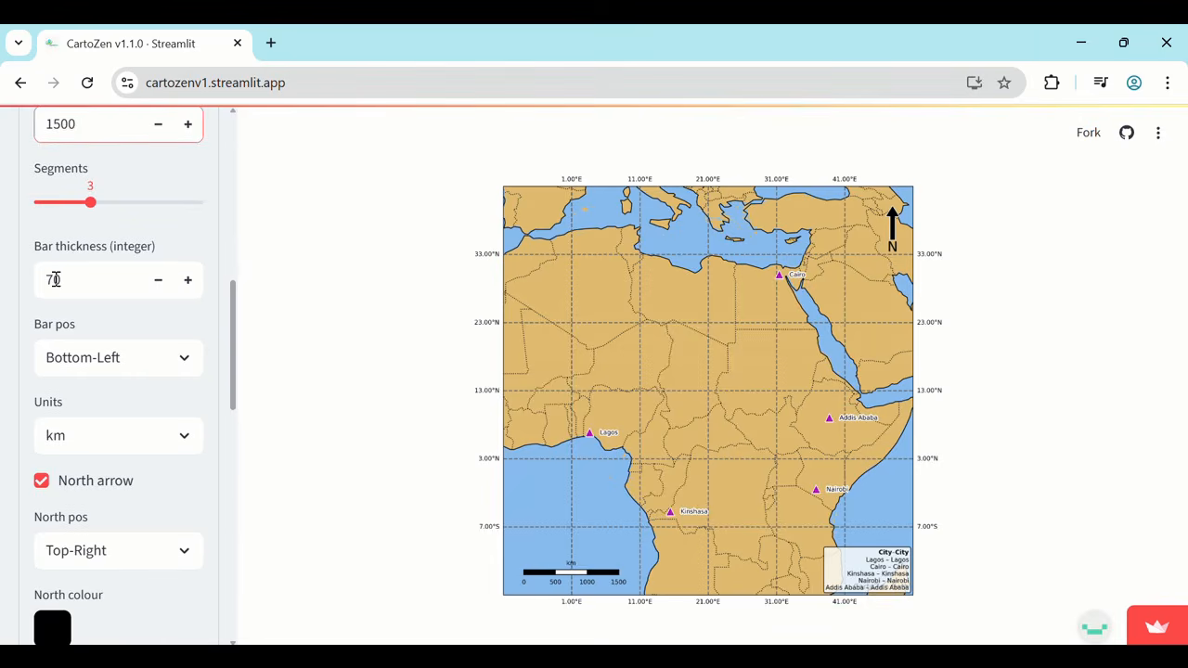
{"action": "scroll", "coordinate": [176, 520], "scroll_direction": "down", "scroll_amount": 3}
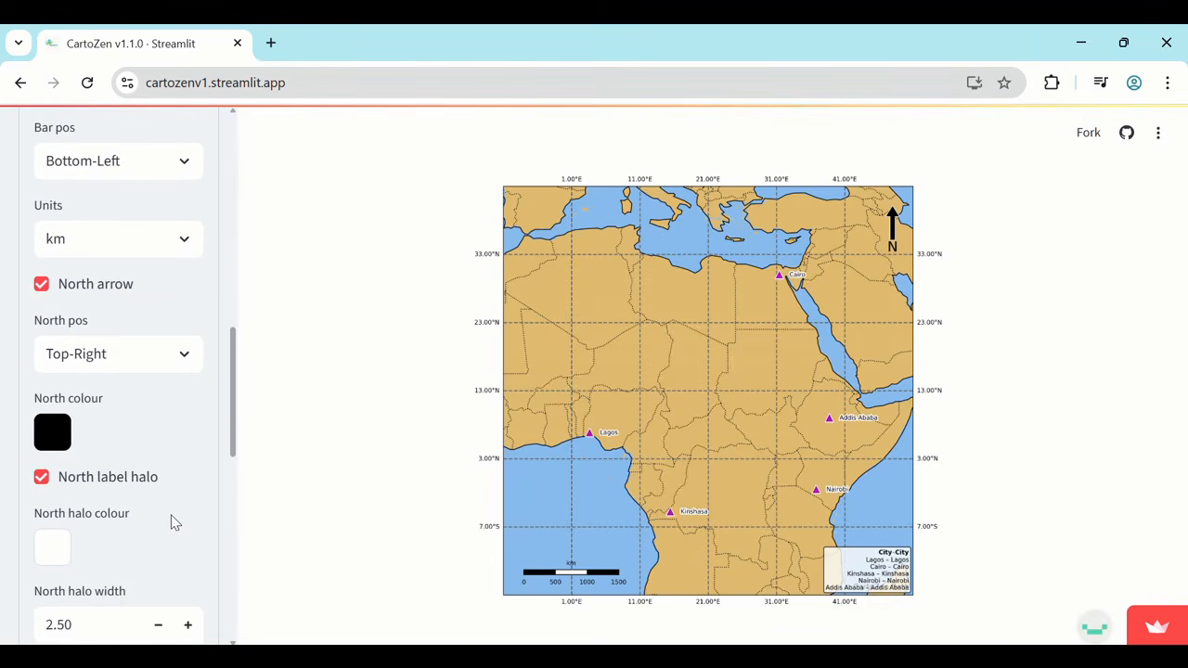
{"action": "scroll", "coordinate": [175, 523], "scroll_direction": "down", "scroll_amount": 1}
{"action": "scroll", "coordinate": [99, 329], "scroll_direction": "down", "scroll_amount": 1}
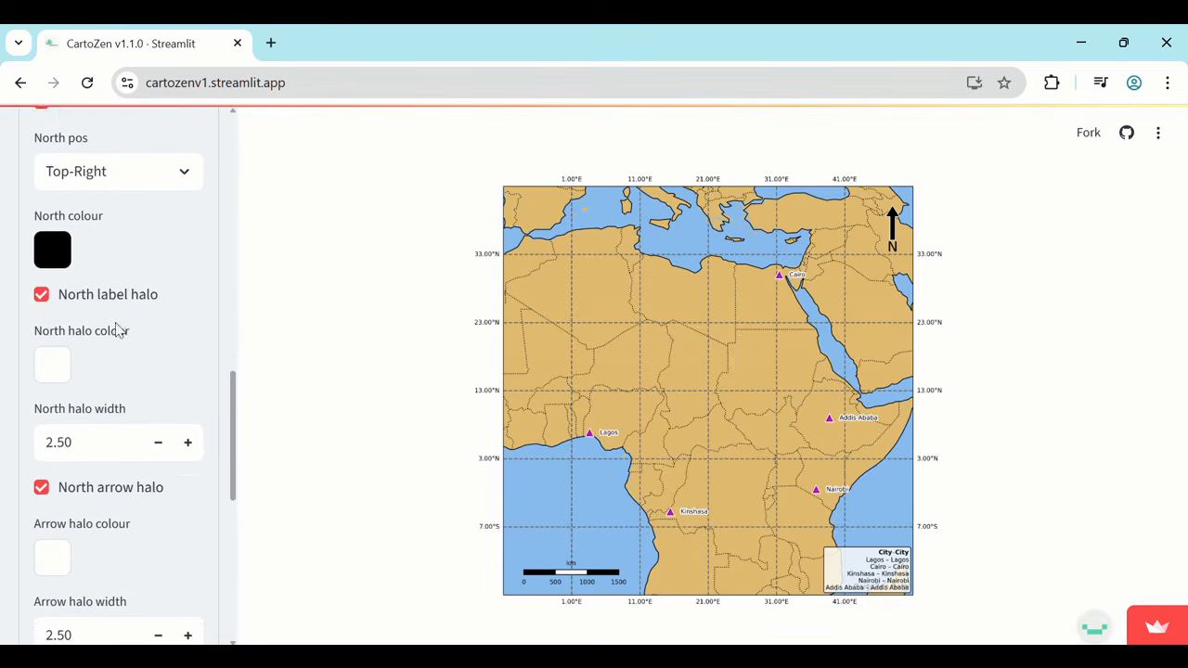
{"action": "left_click_drag", "start_coordinate": [104, 343], "coordinate": [33, 347]}
{"action": "left_click", "coordinate": [99, 537]}
{"action": "key", "text": "BackSpace"}
{"action": "key", "text": "BackSpace"}
{"action": "key", "text": "BackSpace"}
{"action": "key", "text": "BackSpace"}
{"action": "type", "text": "4"}
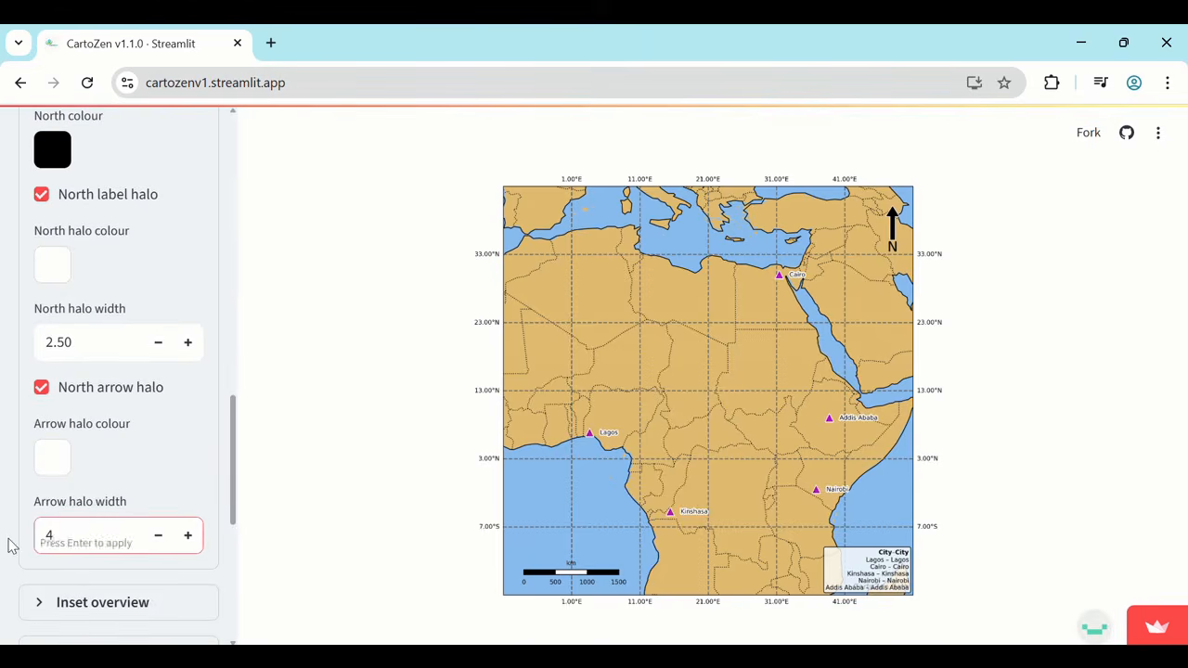
{"action": "key", "text": "Return"}
{"action": "scroll", "coordinate": [40, 427], "scroll_direction": "up", "scroll_amount": 10}
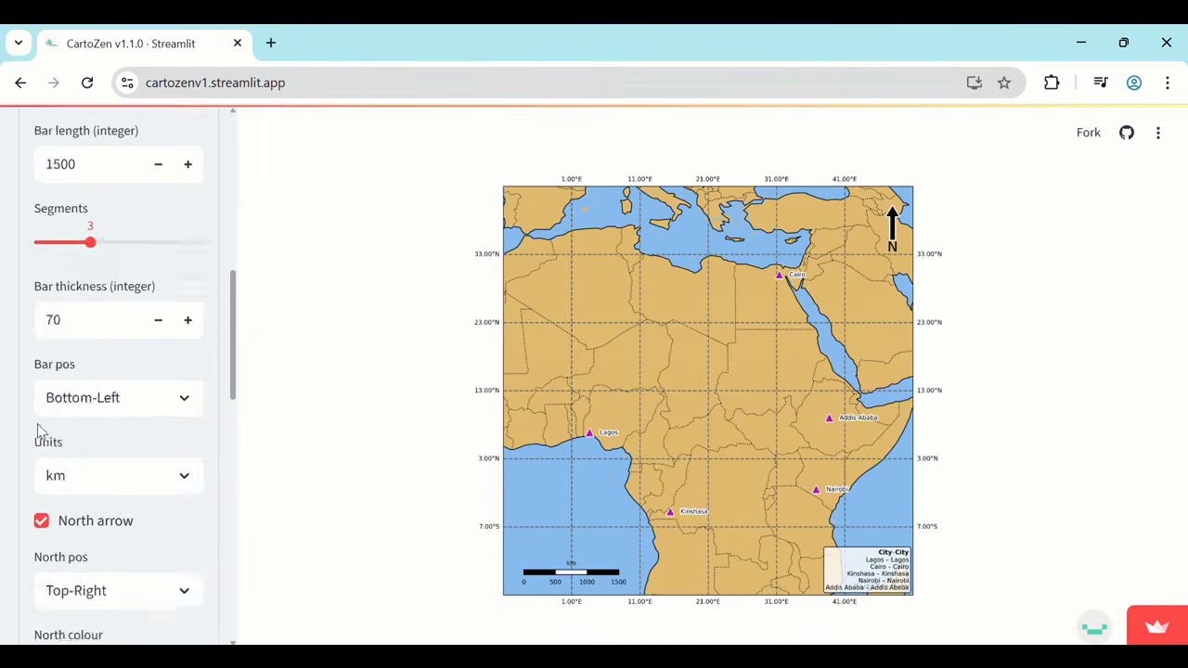
{"action": "left_click", "coordinate": [37, 206]}
Show the overview inset at the top left of the map and set its size to 28%.
{"action": "left_click", "coordinate": [46, 315]}
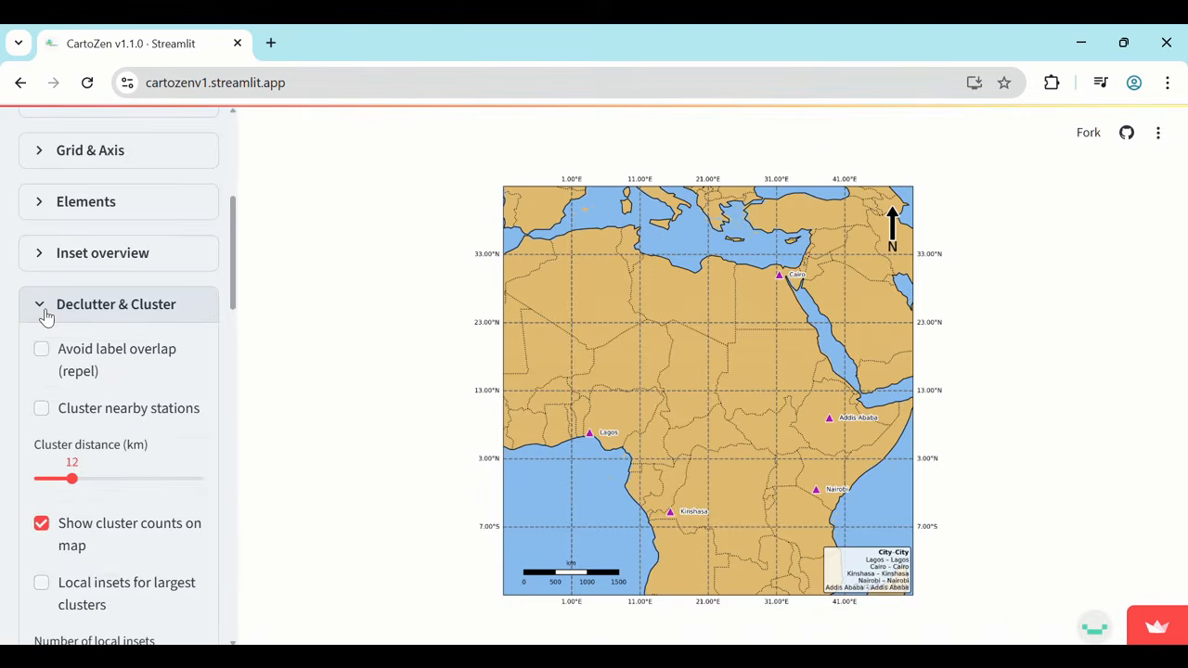
{"action": "left_click", "coordinate": [43, 313]}
{"action": "left_click", "coordinate": [39, 256]}
{"action": "left_click", "coordinate": [42, 298]}
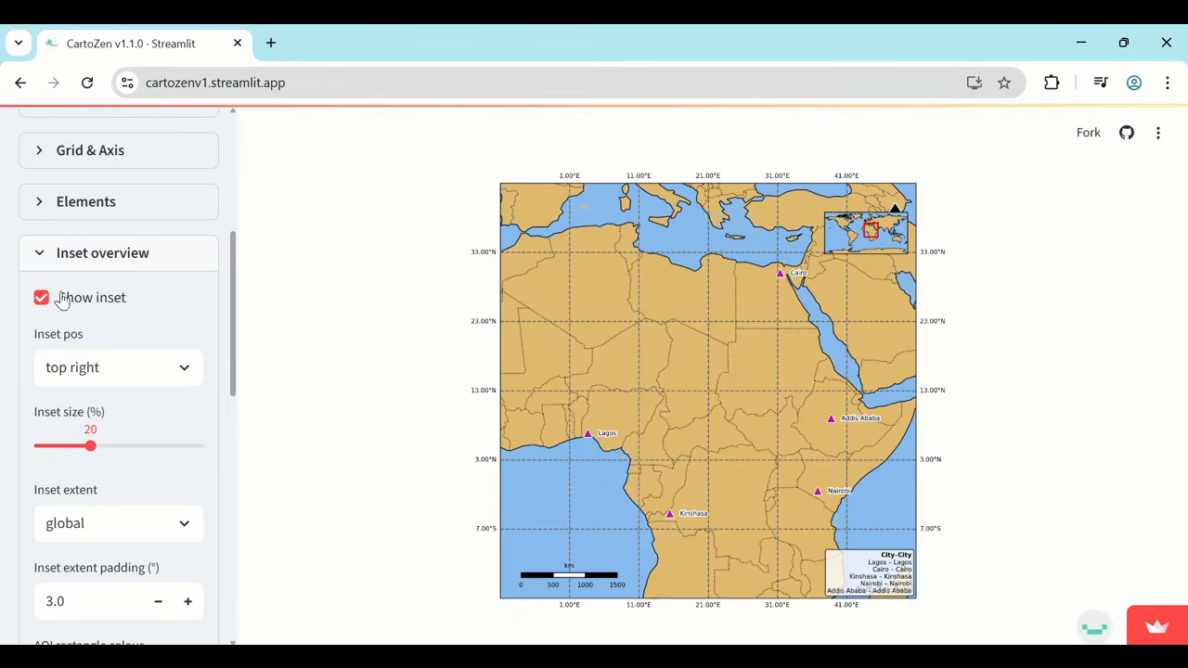
{"action": "left_click", "coordinate": [143, 368]}
{"action": "left_click", "coordinate": [99, 444]}
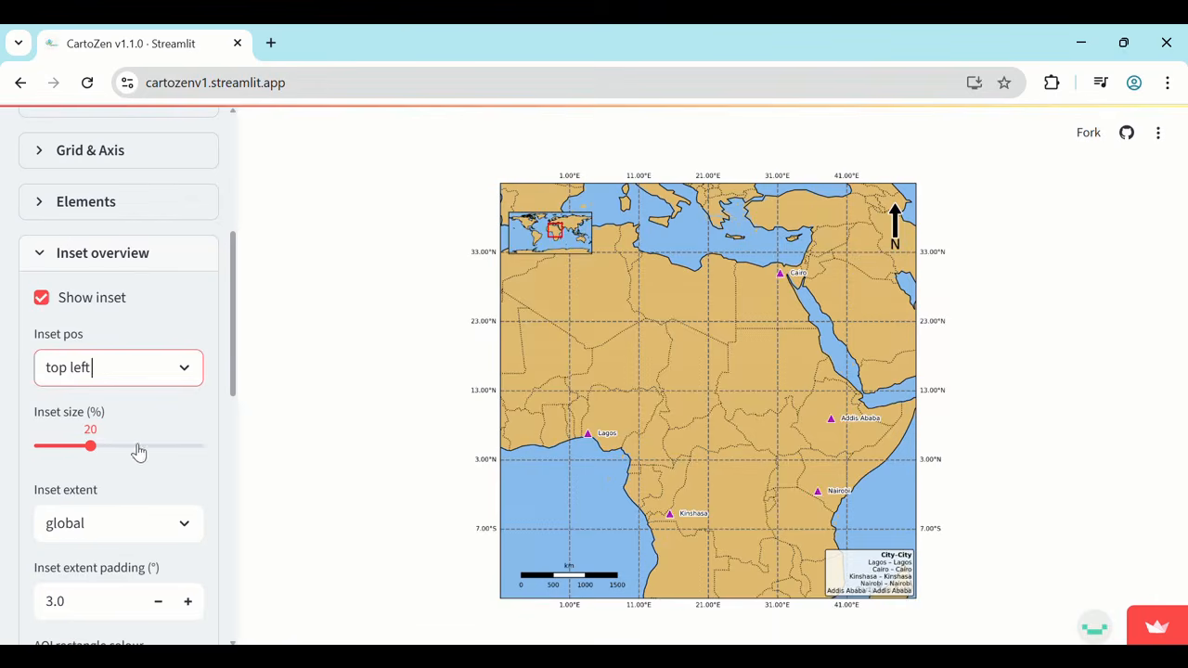
{"action": "left_click", "coordinate": [135, 446]}
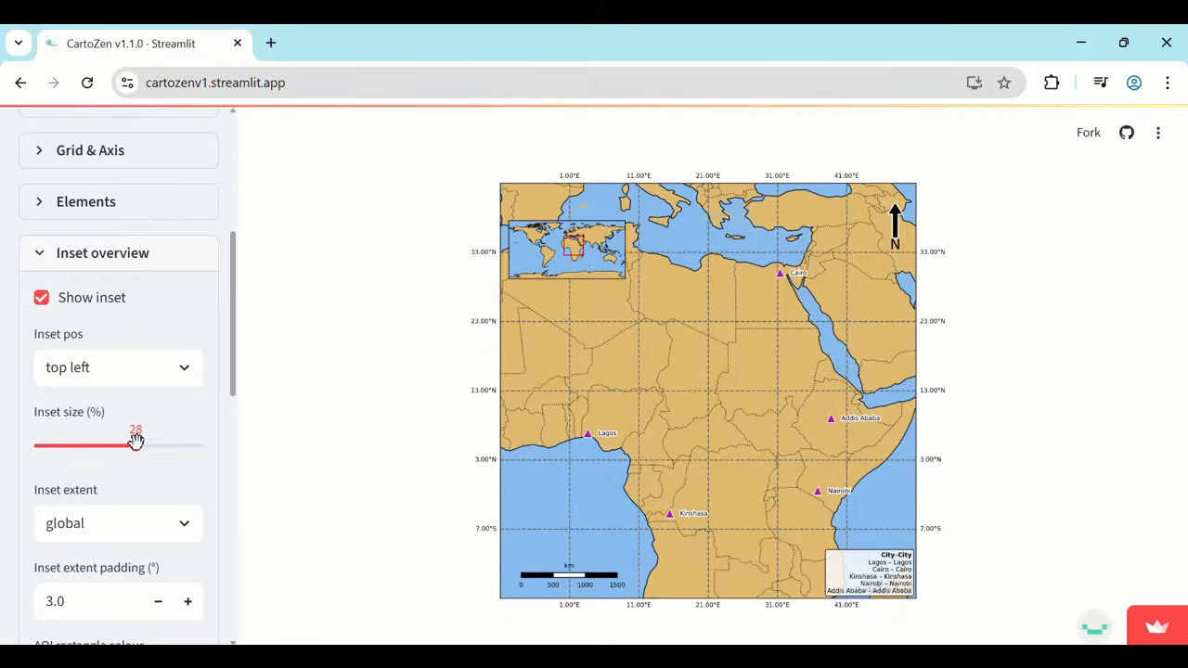
Try the country extent for the inset, and switch it to continent.
{"action": "left_click", "coordinate": [138, 528]}
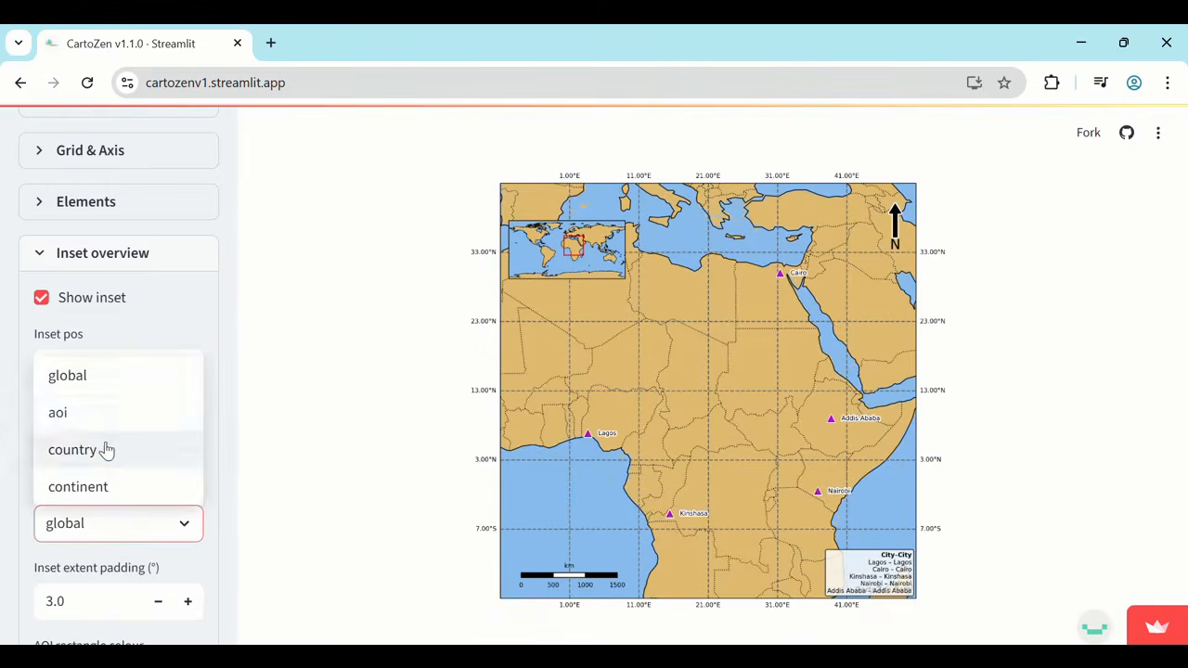
{"action": "left_click", "coordinate": [107, 449]}
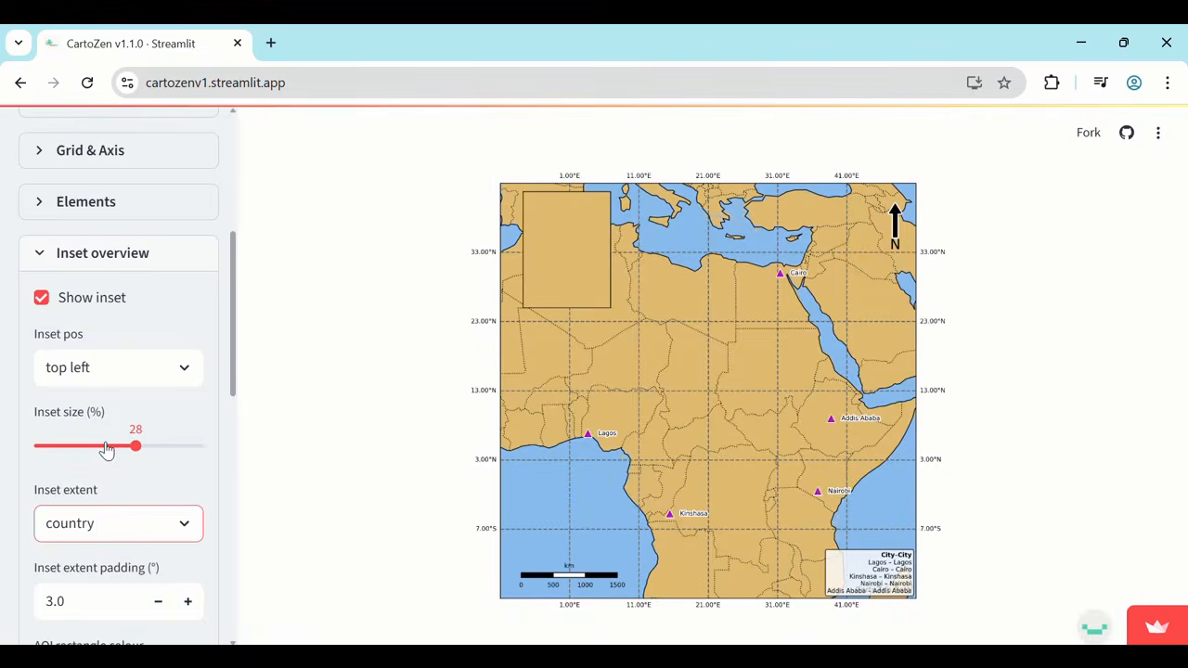
{"action": "left_click", "coordinate": [117, 528]}
{"action": "left_click", "coordinate": [114, 486]}
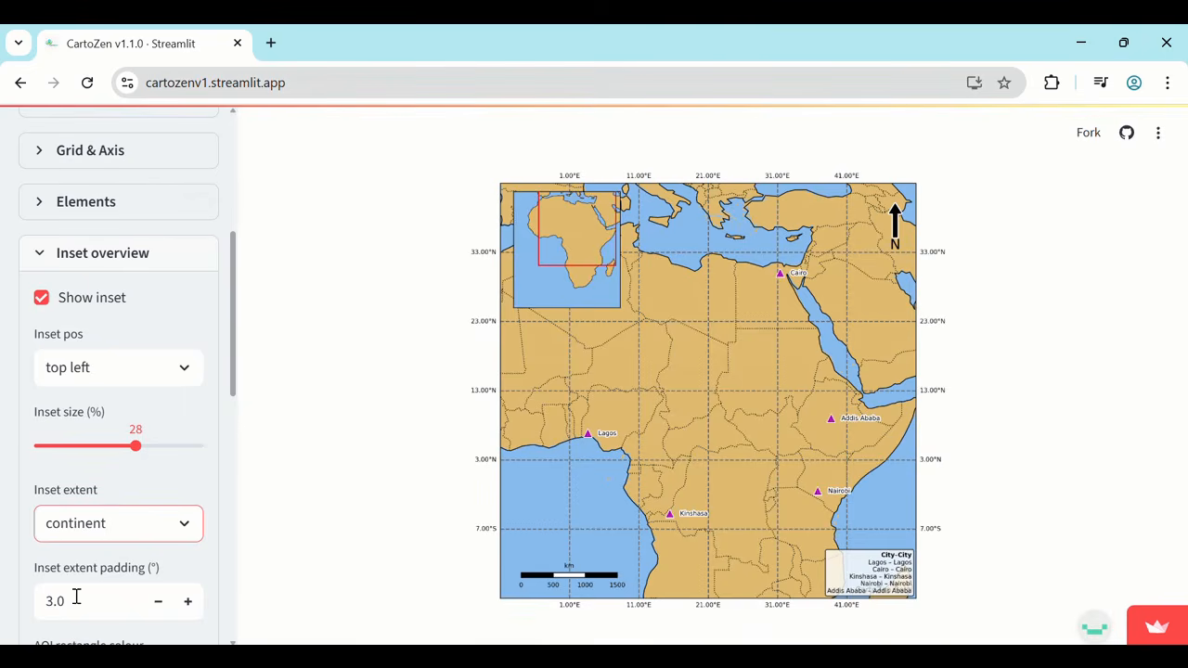
Set the inset extent padding to 10.0° and the inset extent back to global.
{"action": "left_click_drag", "start_coordinate": [75, 597], "coordinate": [38, 594]}
{"action": "key", "text": "BackSpace"}
{"action": "type", "text": "10.0"}
{"action": "key", "text": "Return"}
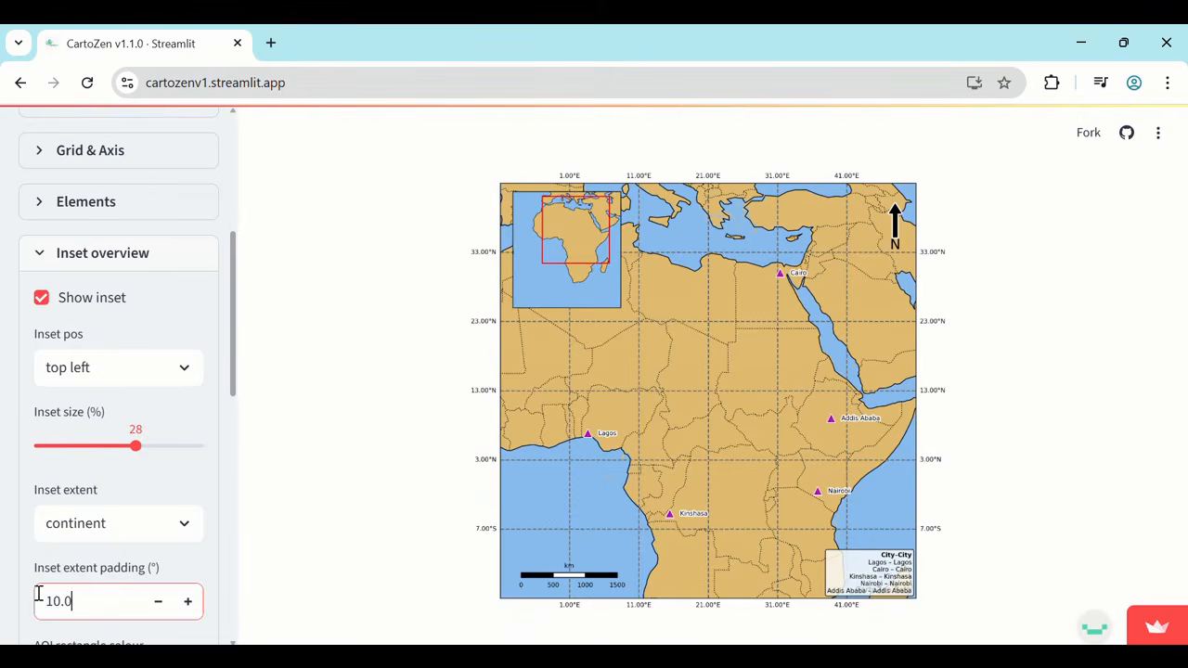
{"action": "left_click", "coordinate": [108, 523]}
{"action": "left_click", "coordinate": [95, 371]}
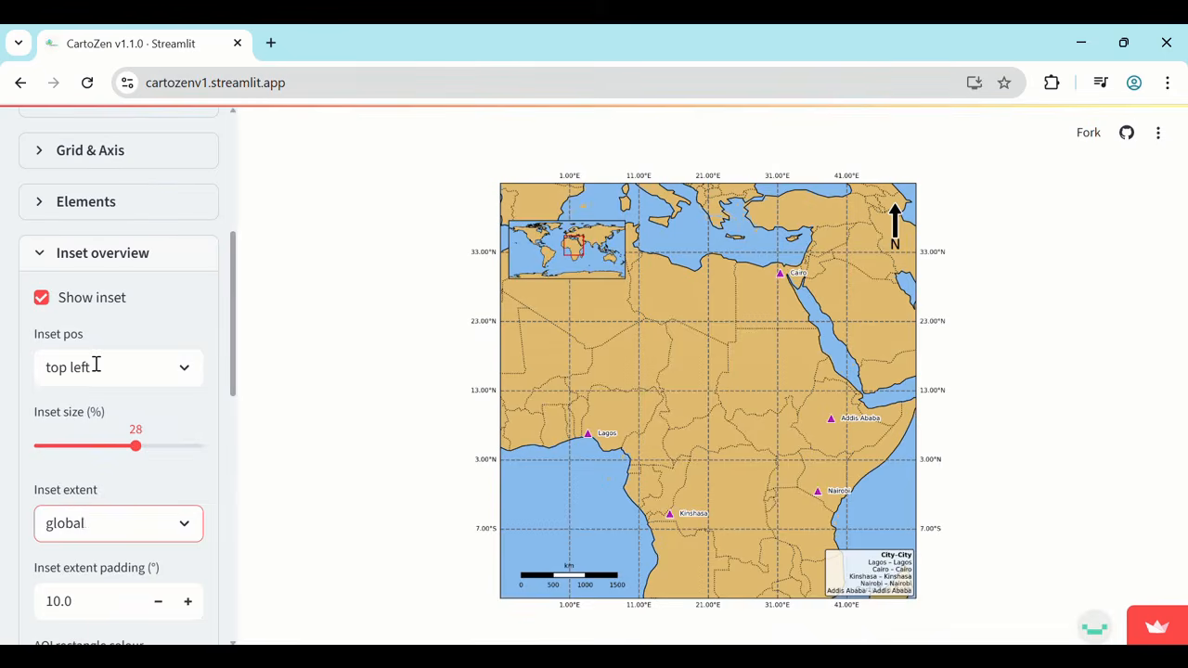
Set the frame width of the overview inset to 1.50.
{"action": "scroll", "coordinate": [163, 377], "scroll_direction": "down", "scroll_amount": 5}
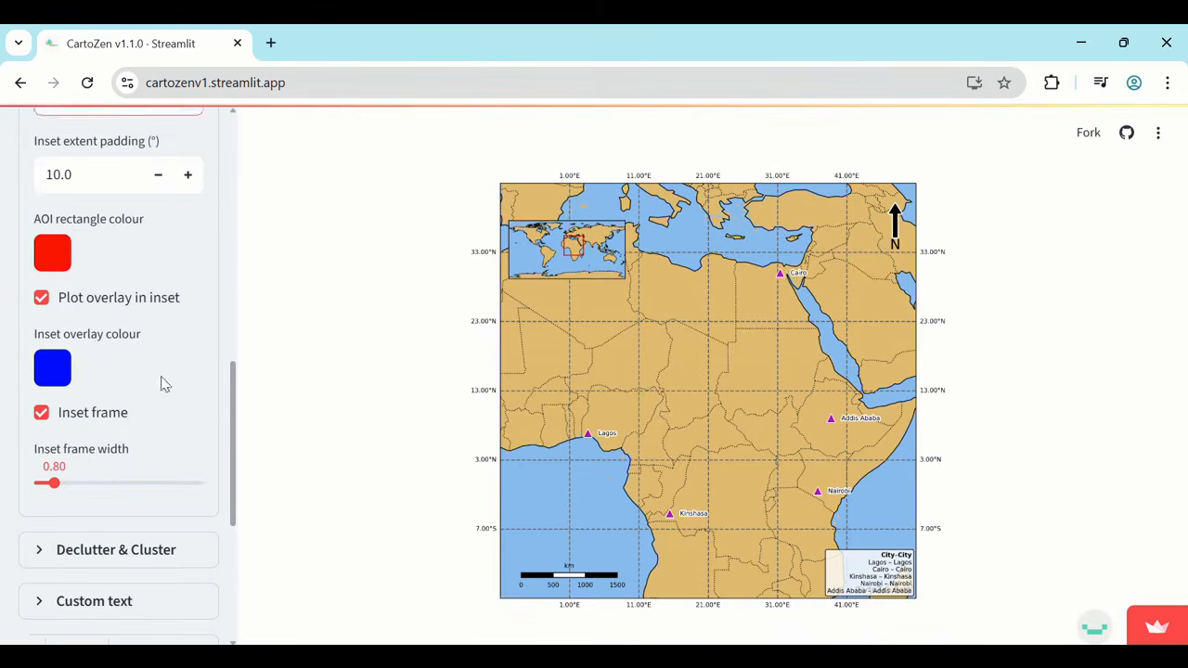
{"action": "left_click", "coordinate": [102, 453]}
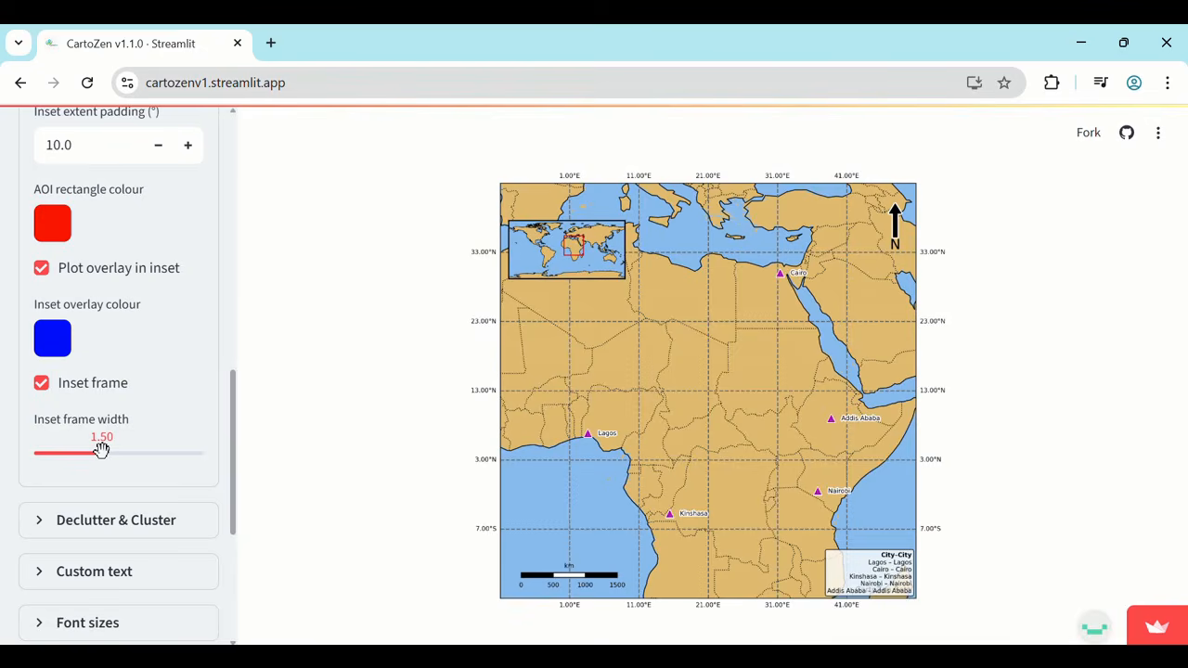
{"action": "scroll", "coordinate": [102, 455], "scroll_direction": "up", "scroll_amount": 7}
{"action": "left_click", "coordinate": [49, 445]}
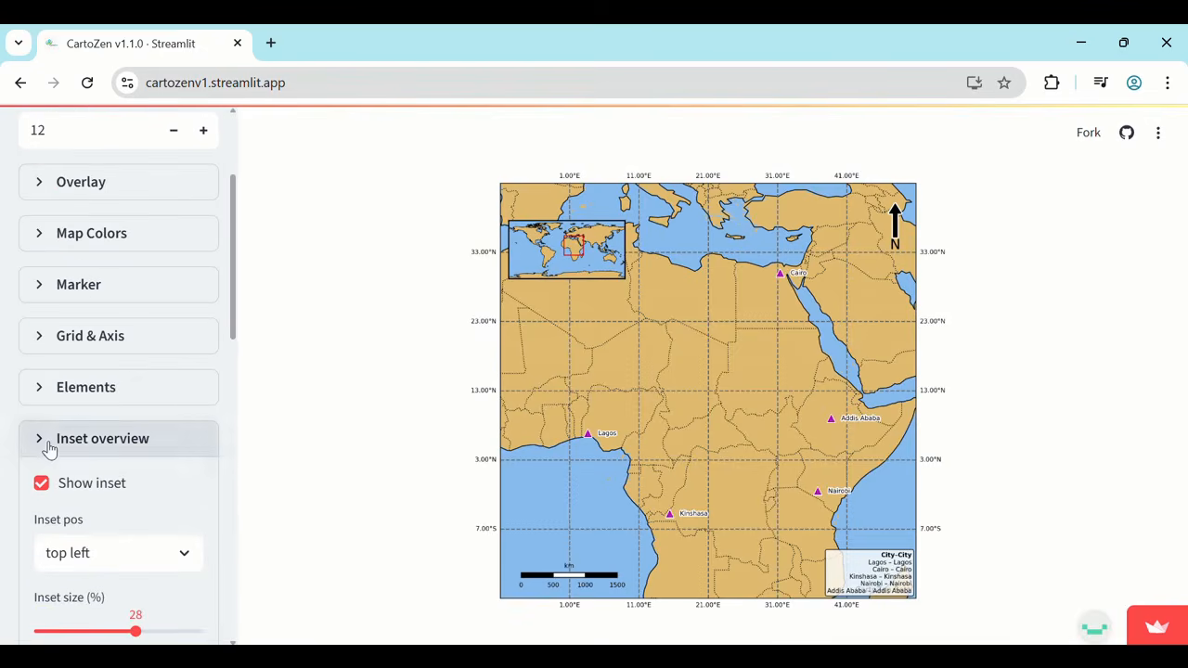
{"action": "scroll", "coordinate": [49, 447], "scroll_direction": "down", "scroll_amount": 2}
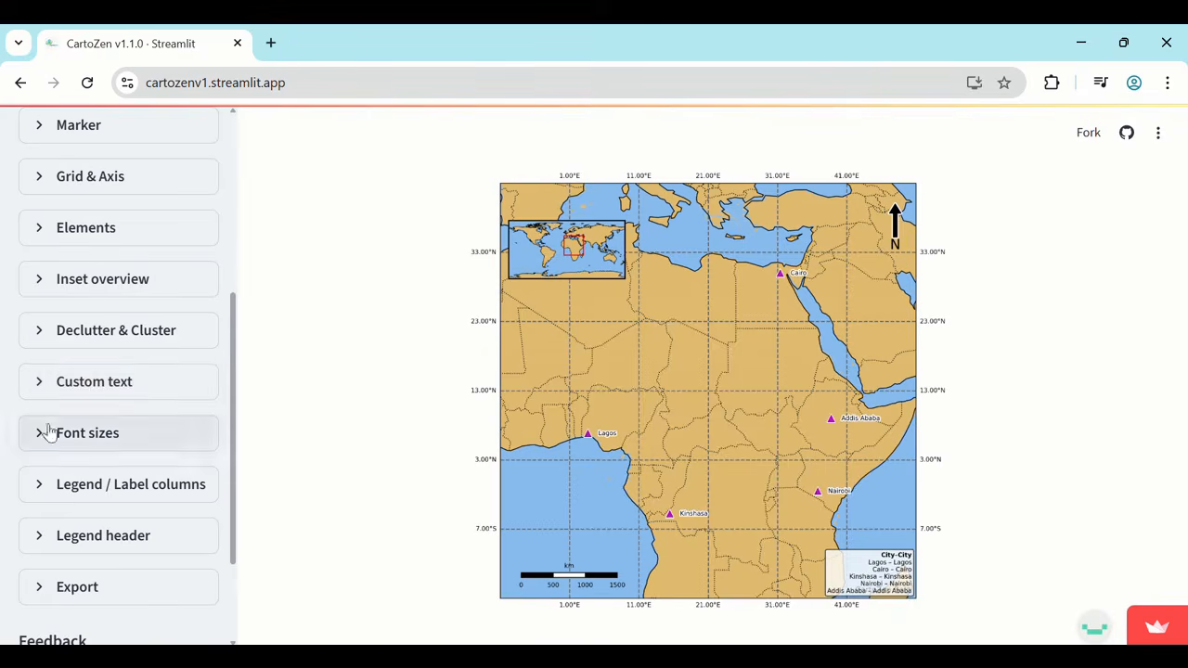
{"action": "left_click", "coordinate": [34, 333]}
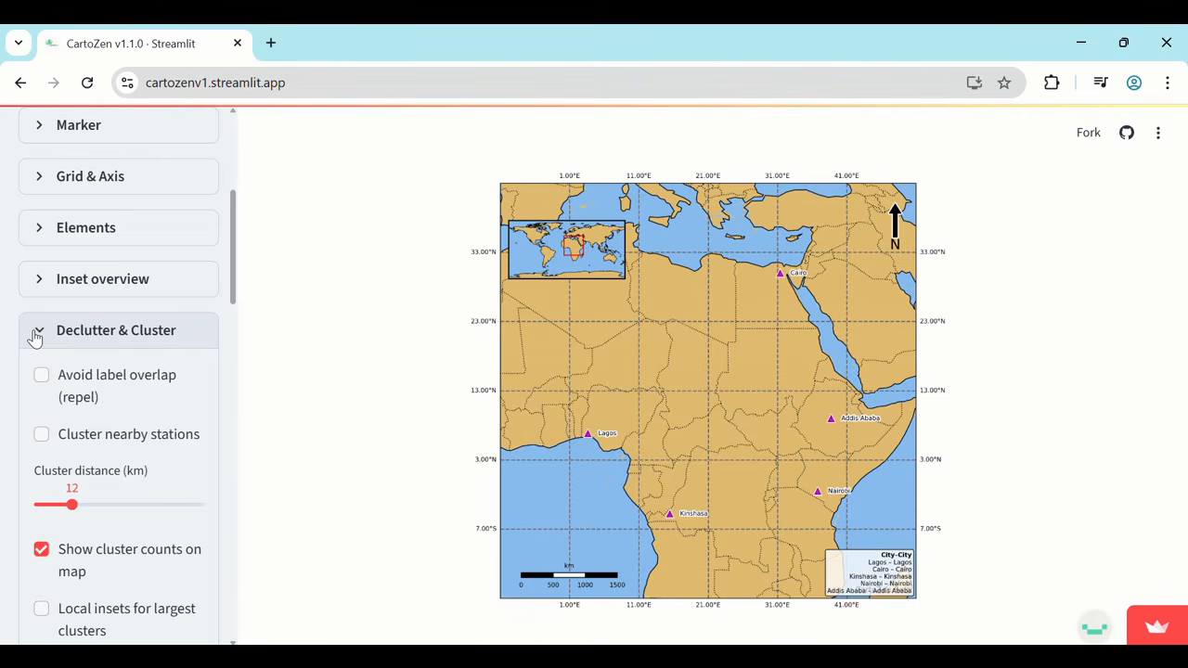
{"action": "left_click", "coordinate": [34, 334]}
{"action": "scroll", "coordinate": [35, 337], "scroll_direction": "down", "scroll_amount": 1}
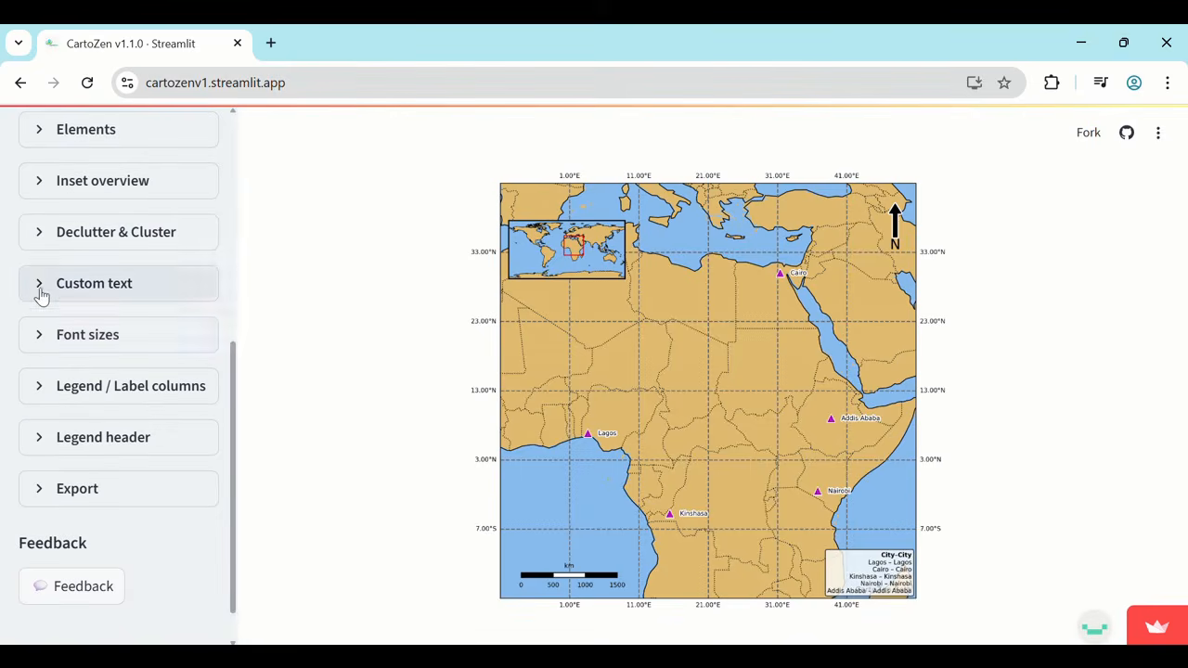
Enable custom text on the map.
{"action": "left_click", "coordinate": [41, 294]}
{"action": "left_click", "coordinate": [42, 329]}
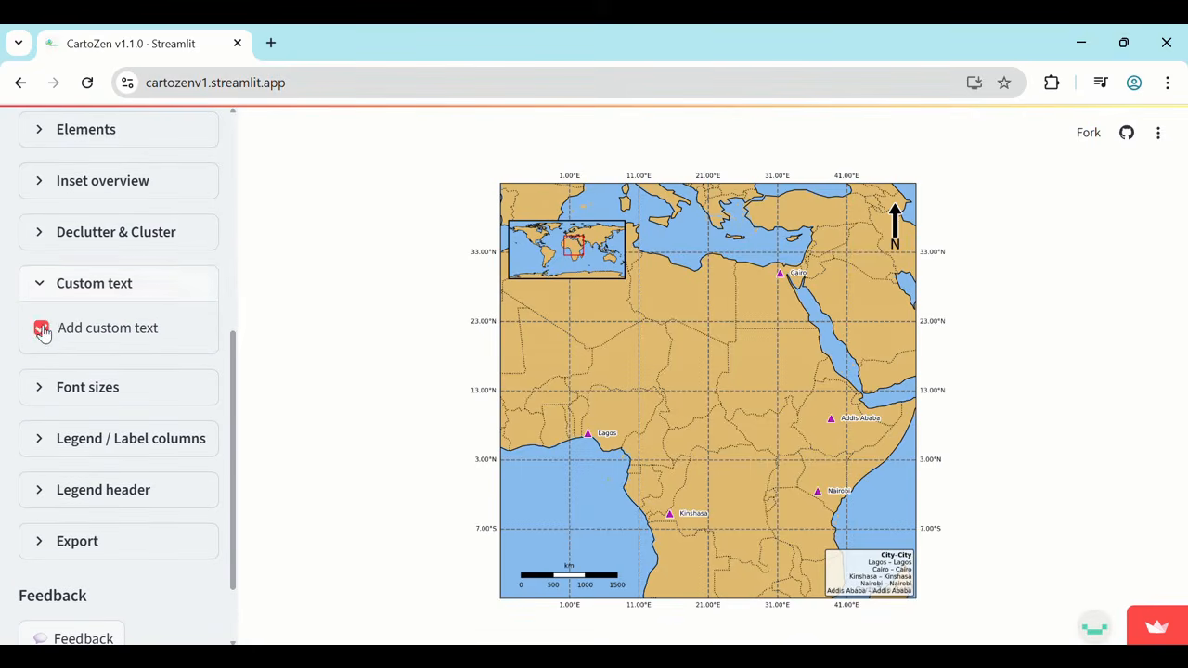
{"action": "left_click", "coordinate": [34, 337]}
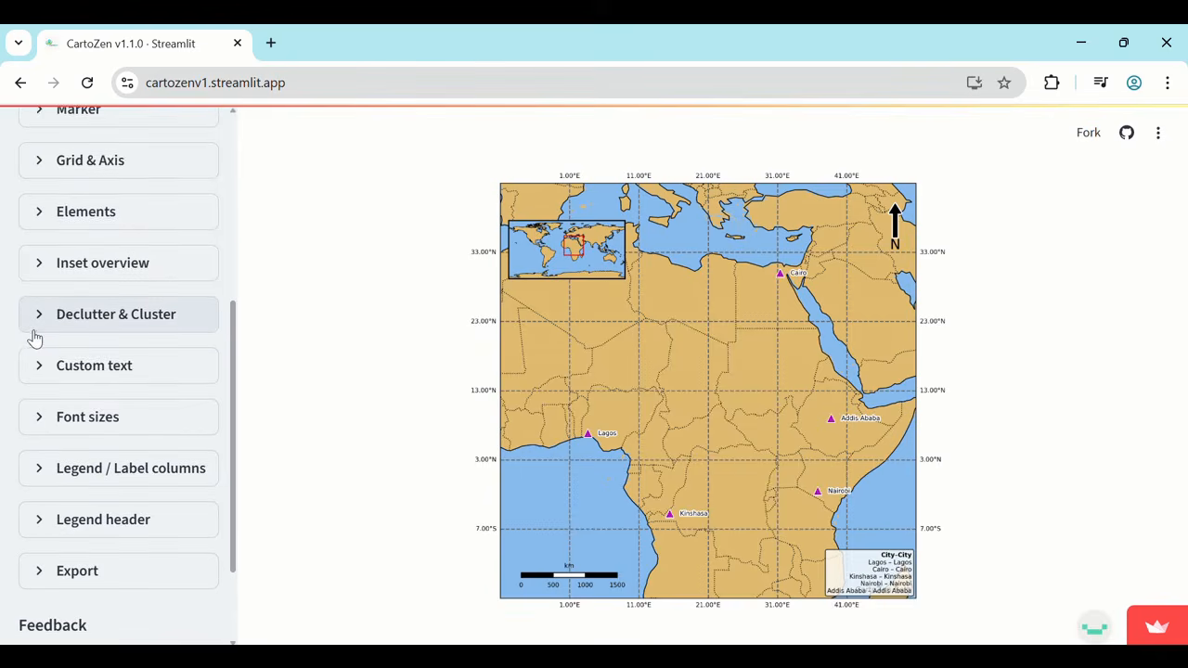
Add custom text to the map reading "Population - African cities".
{"action": "scroll", "coordinate": [34, 337], "scroll_direction": "down", "scroll_amount": 1}
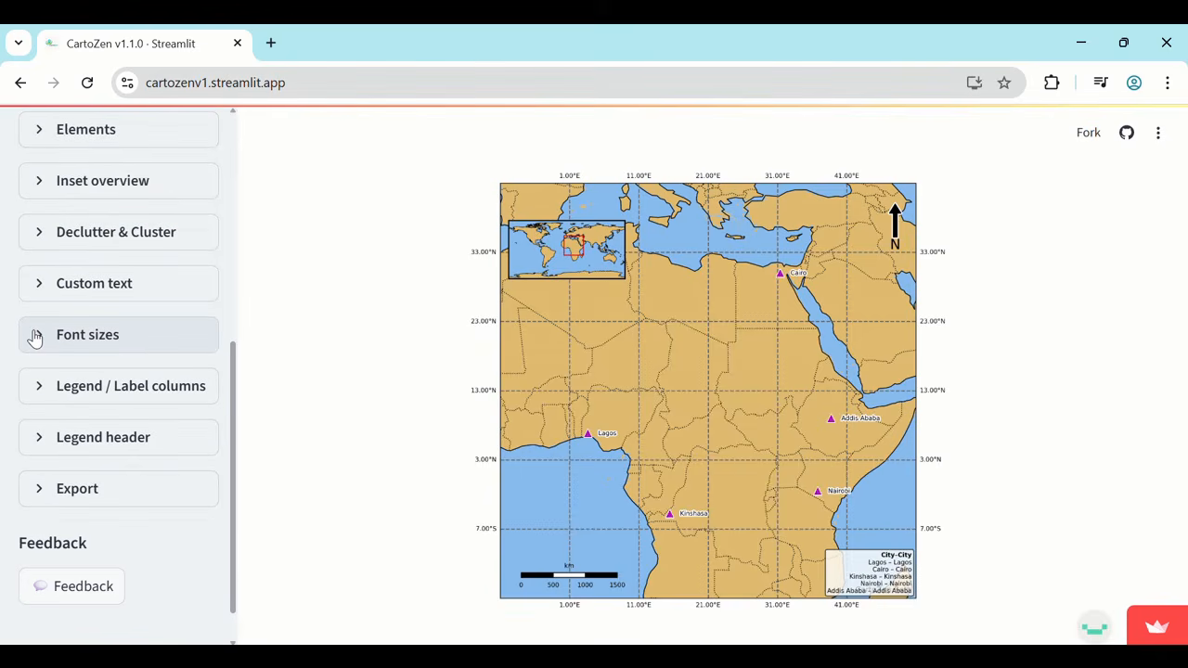
{"action": "left_click", "coordinate": [40, 295]}
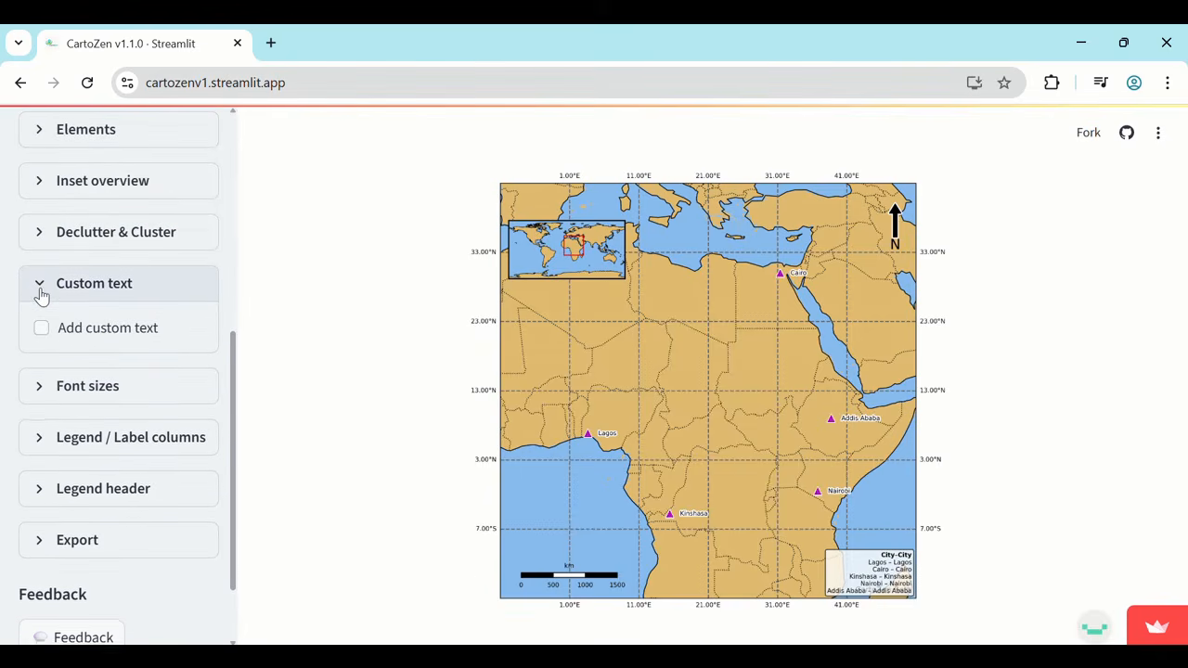
{"action": "left_click", "coordinate": [42, 330]}
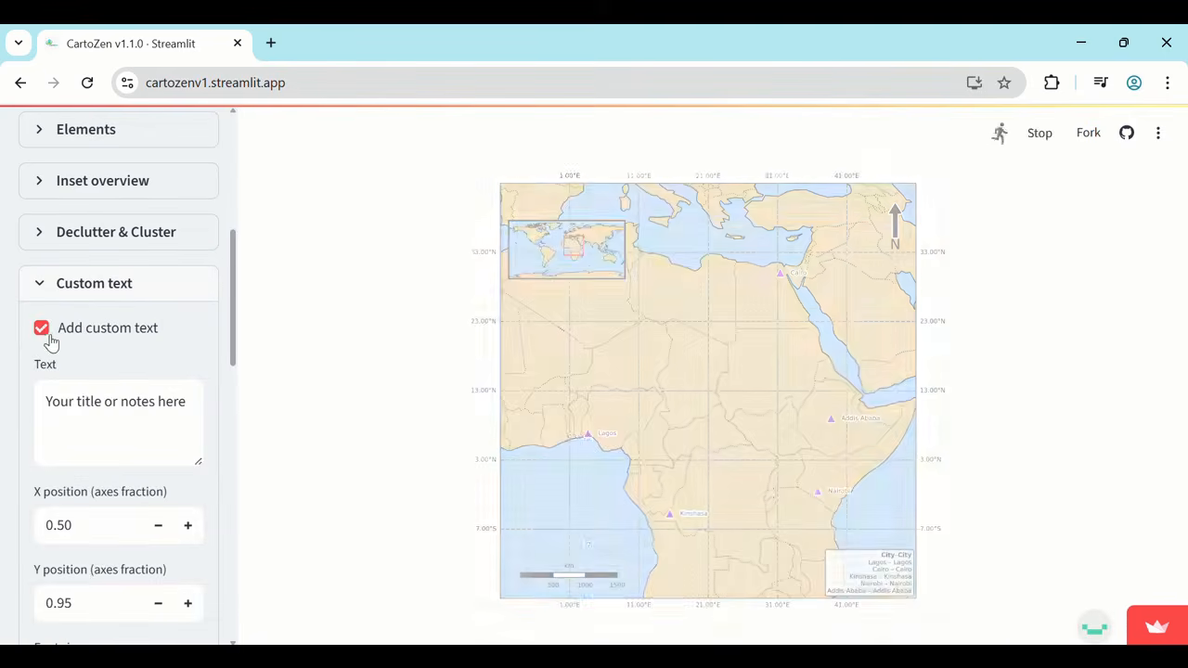
{"action": "left_click", "coordinate": [47, 408]}
{"action": "left_click_drag", "start_coordinate": [47, 408], "coordinate": [200, 408]}
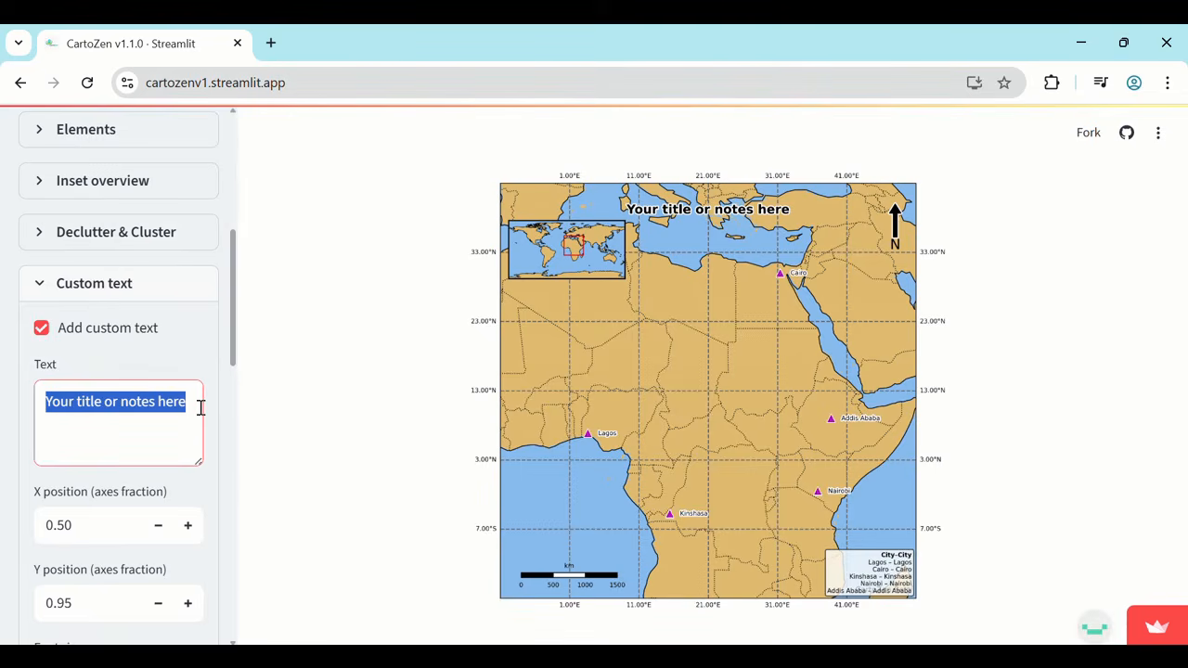
{"action": "type", "text": "Popu"}
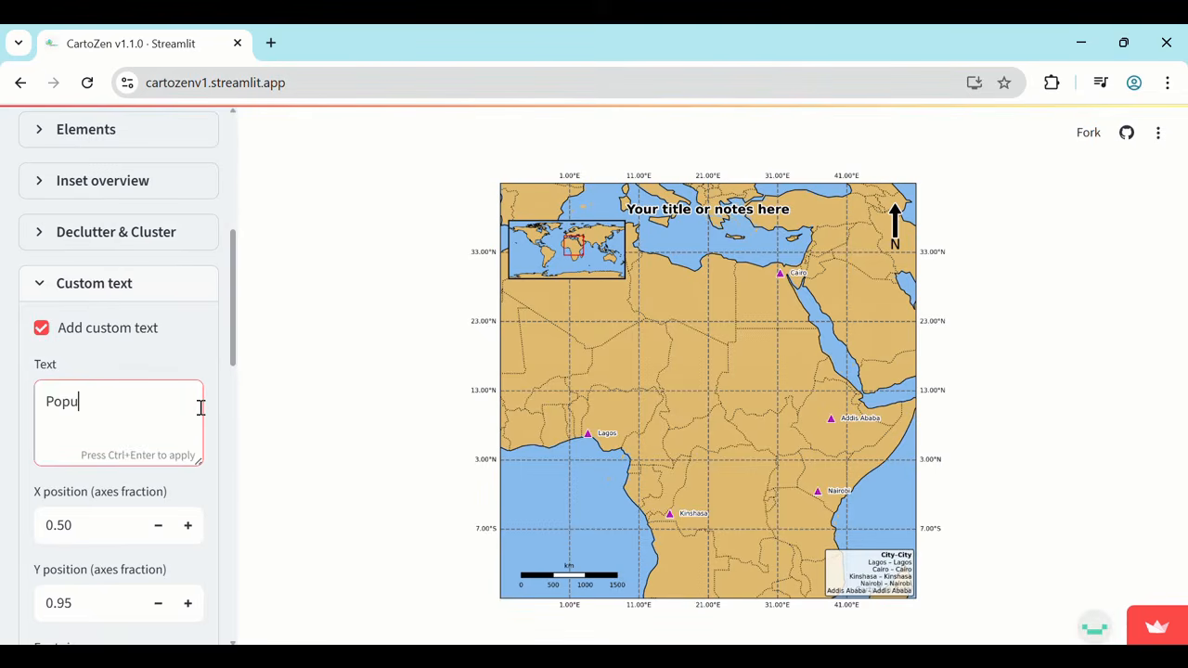
{"action": "type", "text": "lation - African cities"}
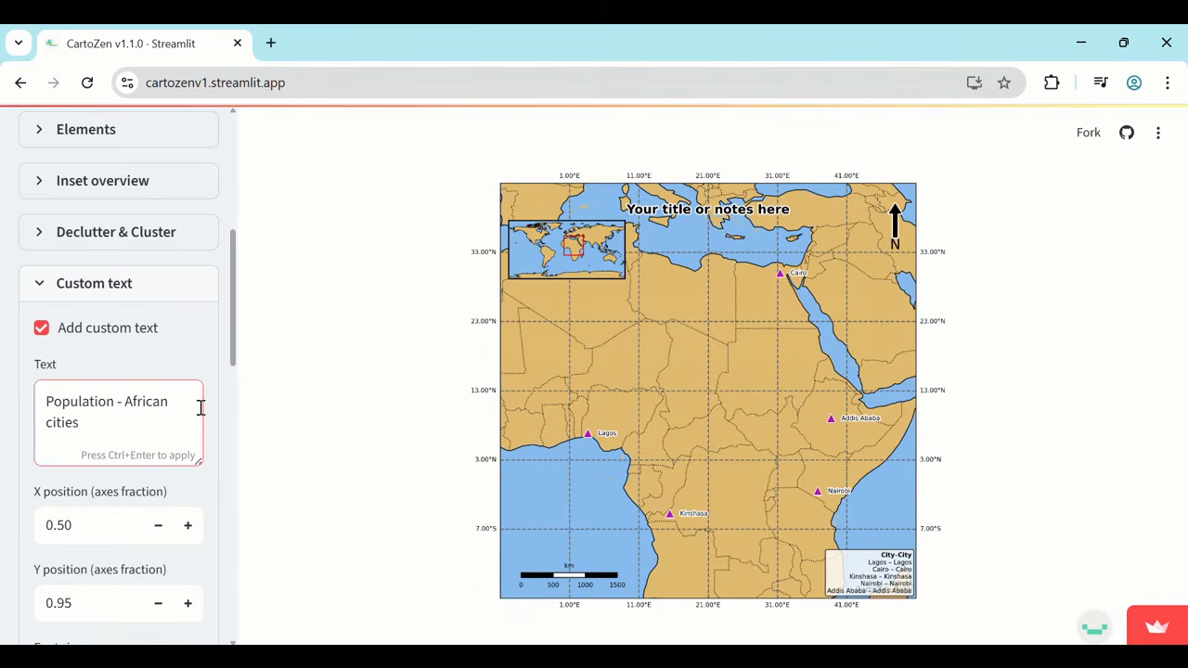
{"action": "key", "text": "Return"}
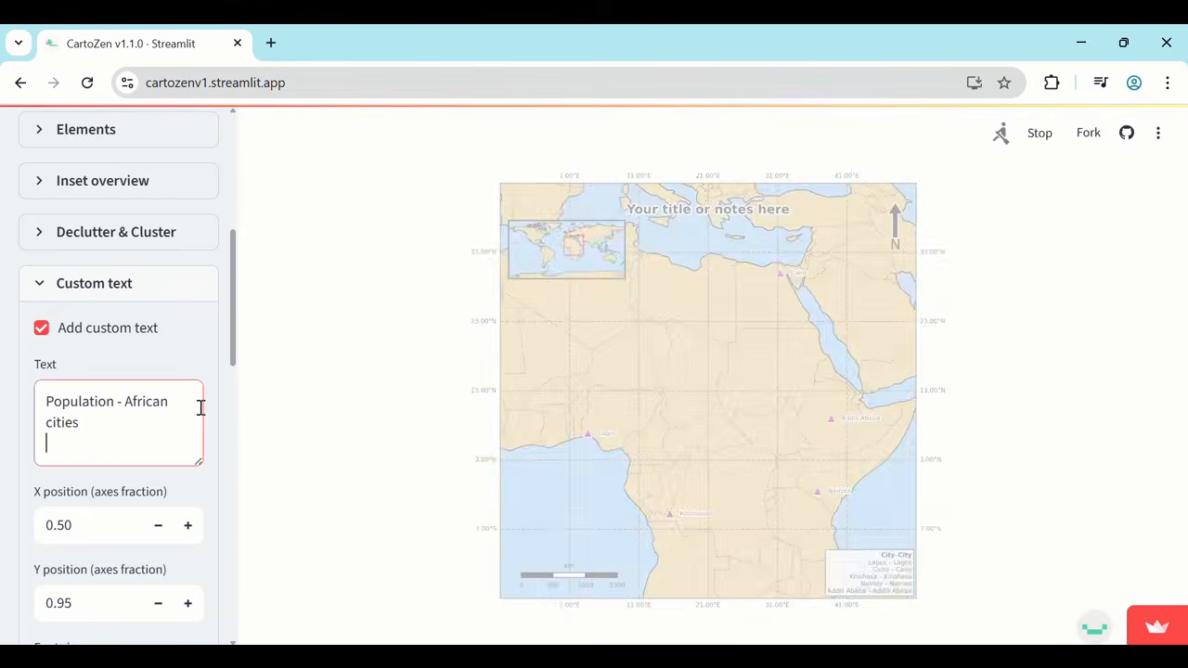
Set the custom text's Y position to 0.97.
{"action": "left_click", "coordinate": [84, 602]}
{"action": "key", "text": "BackSpace"}
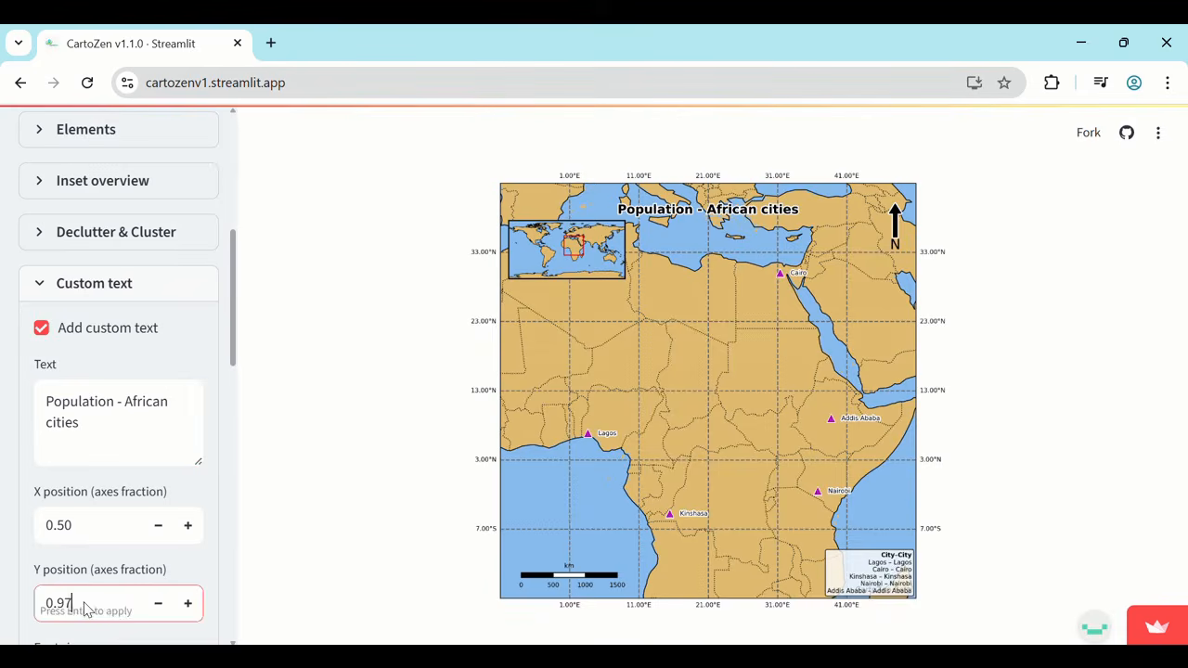
{"action": "key", "text": "Return"}
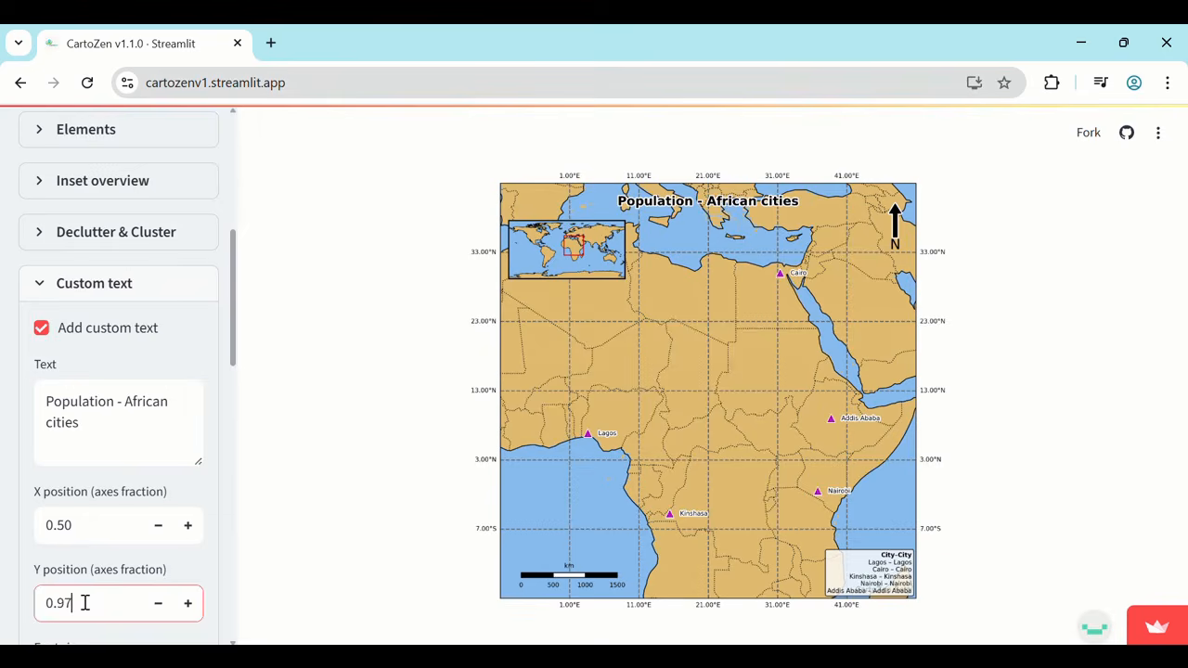
Try a Y position of 0.10 for the custom text, and return it to 0.97.
{"action": "key", "text": "BackSpace"}
{"action": "key", "text": "BackSpace"}
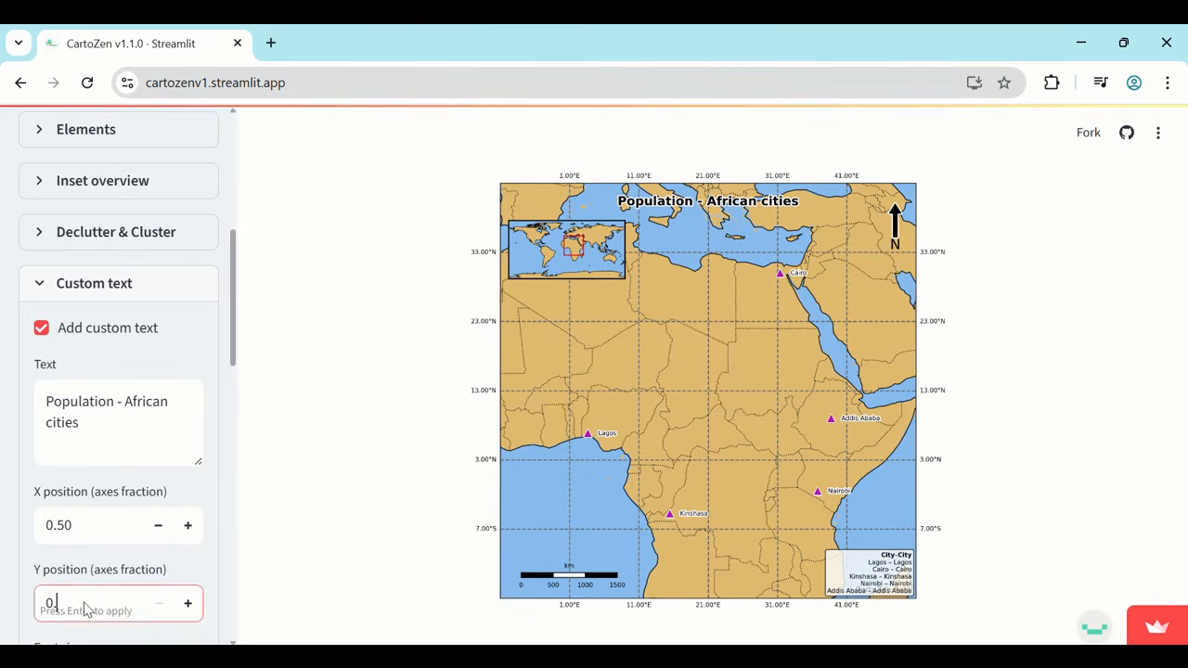
{"action": "type", "text": "10"}
{"action": "key", "text": "Return"}
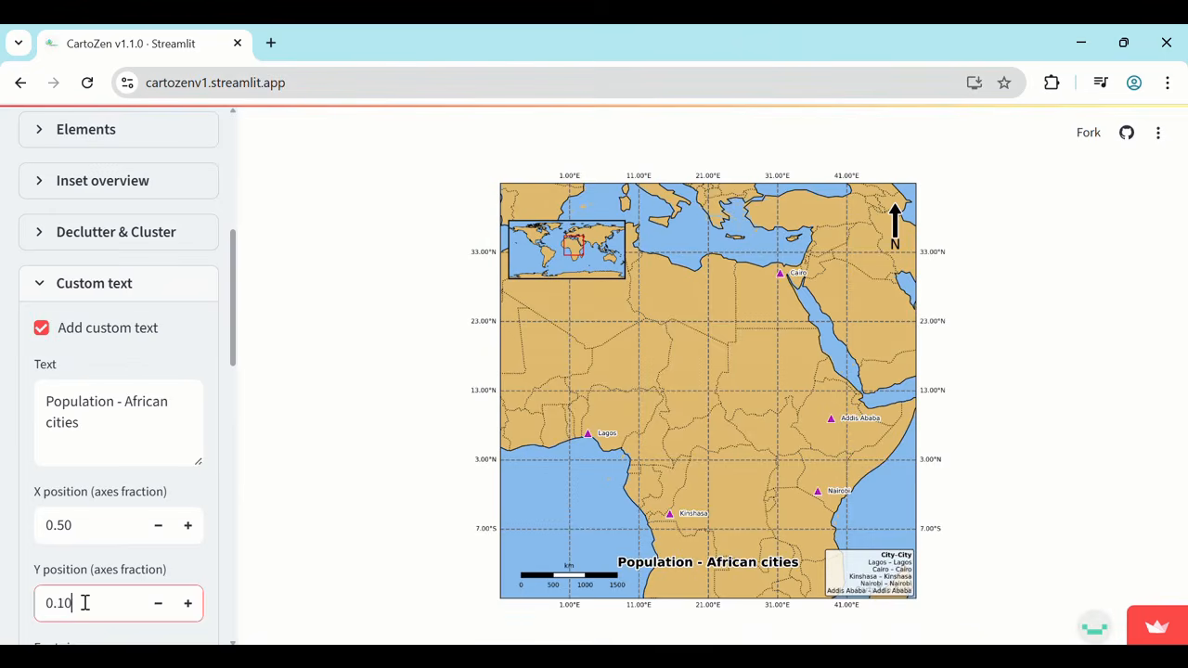
{"action": "key", "text": "BackSpace"}
{"action": "key", "text": "BackSpace"}
{"action": "type", "text": "97"}
{"action": "key", "text": "Return"}
Set the custom text's font size to 17.
{"action": "scroll", "coordinate": [139, 538], "scroll_direction": "down", "scroll_amount": 2}
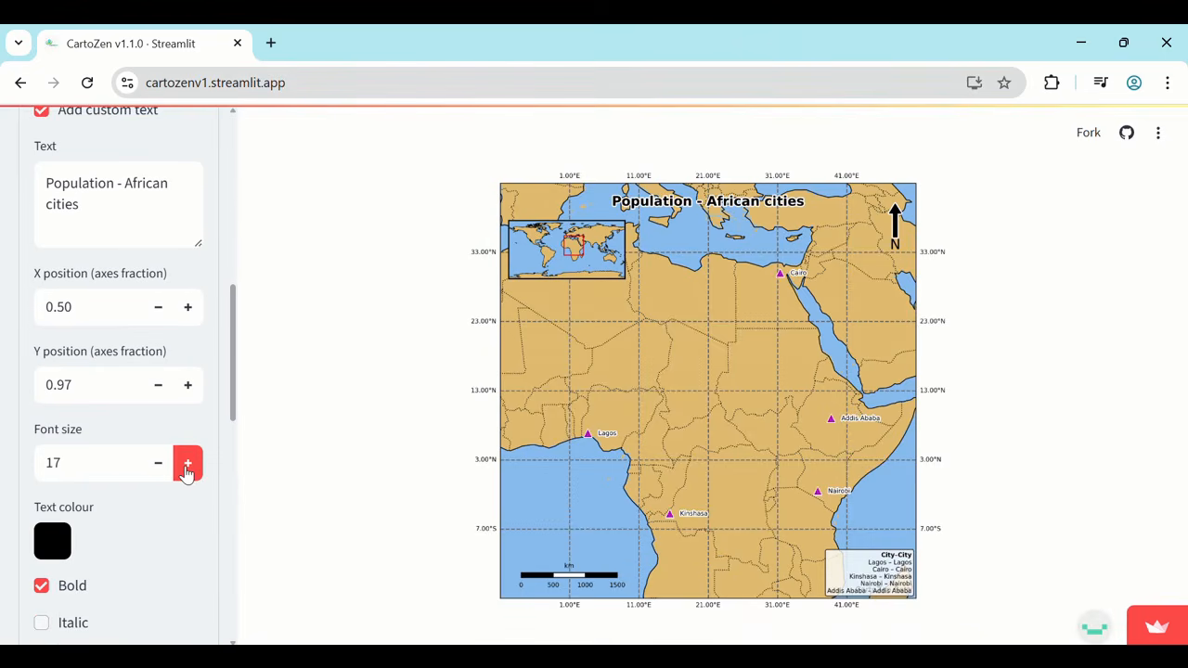
{"action": "scroll", "coordinate": [106, 570], "scroll_direction": "down", "scroll_amount": 2}
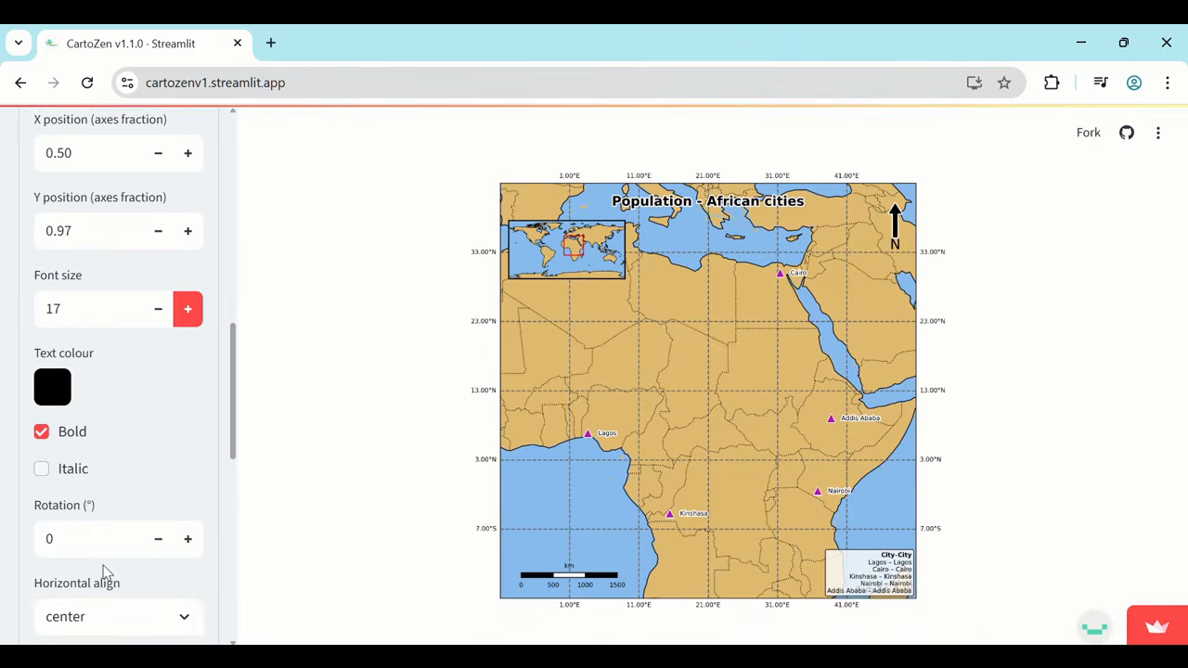
{"action": "scroll", "coordinate": [105, 567], "scroll_direction": "down", "scroll_amount": 1}
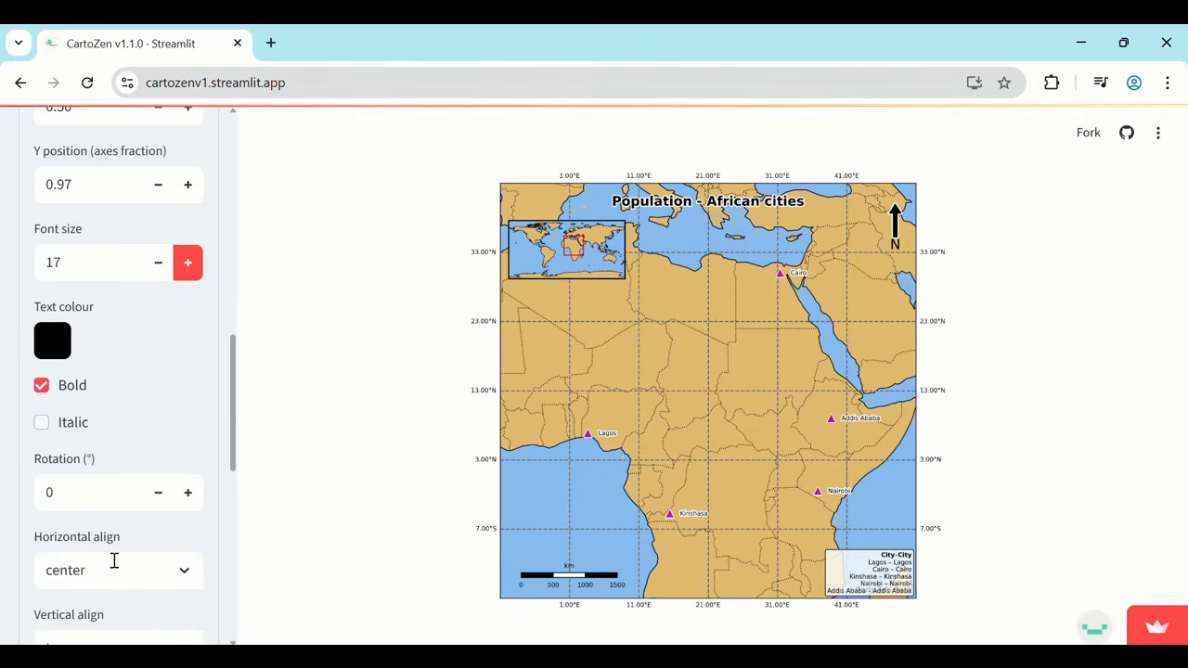
Try left horizontal alignment for the custom text, and return it to center.
{"action": "scroll", "coordinate": [114, 560], "scroll_direction": "down", "scroll_amount": 1}
{"action": "left_click", "coordinate": [121, 501]}
{"action": "left_click", "coordinate": [101, 539]}
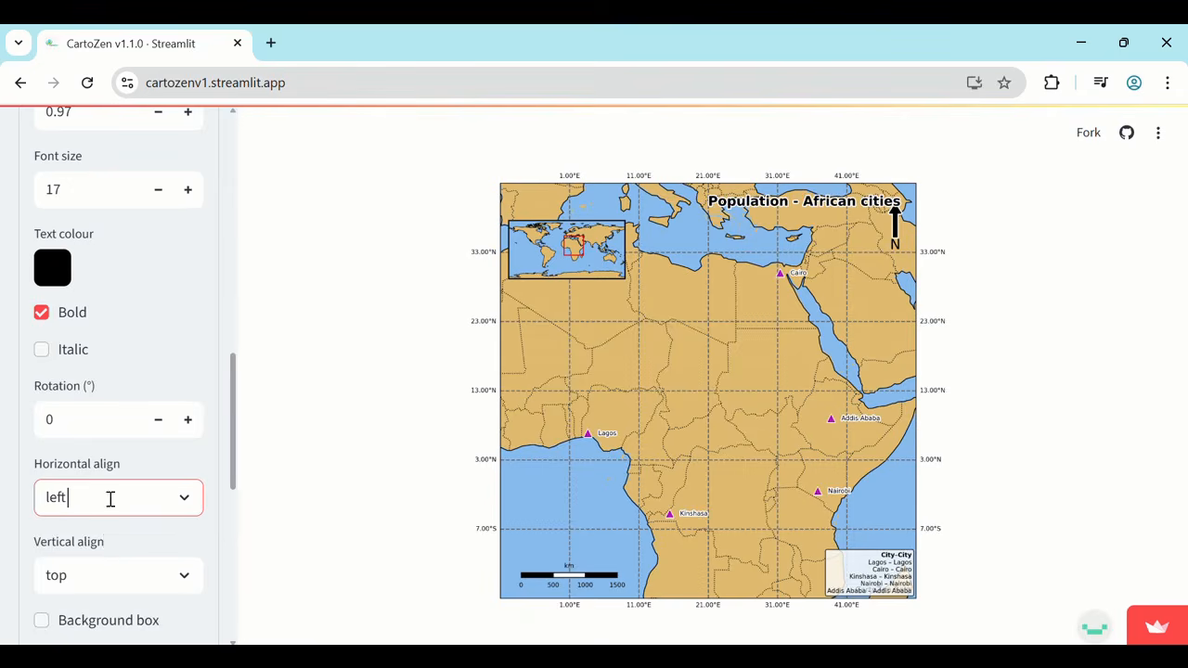
{"action": "left_click", "coordinate": [109, 499]}
{"action": "left_click", "coordinate": [68, 574]}
Add a background box to the custom text and set font sizes: axis ticks 13, labels 12, legend 11, scale-bar 11, north arrow 19.
{"action": "scroll", "coordinate": [90, 576], "scroll_direction": "down", "scroll_amount": 5}
{"action": "left_click", "coordinate": [115, 423]}
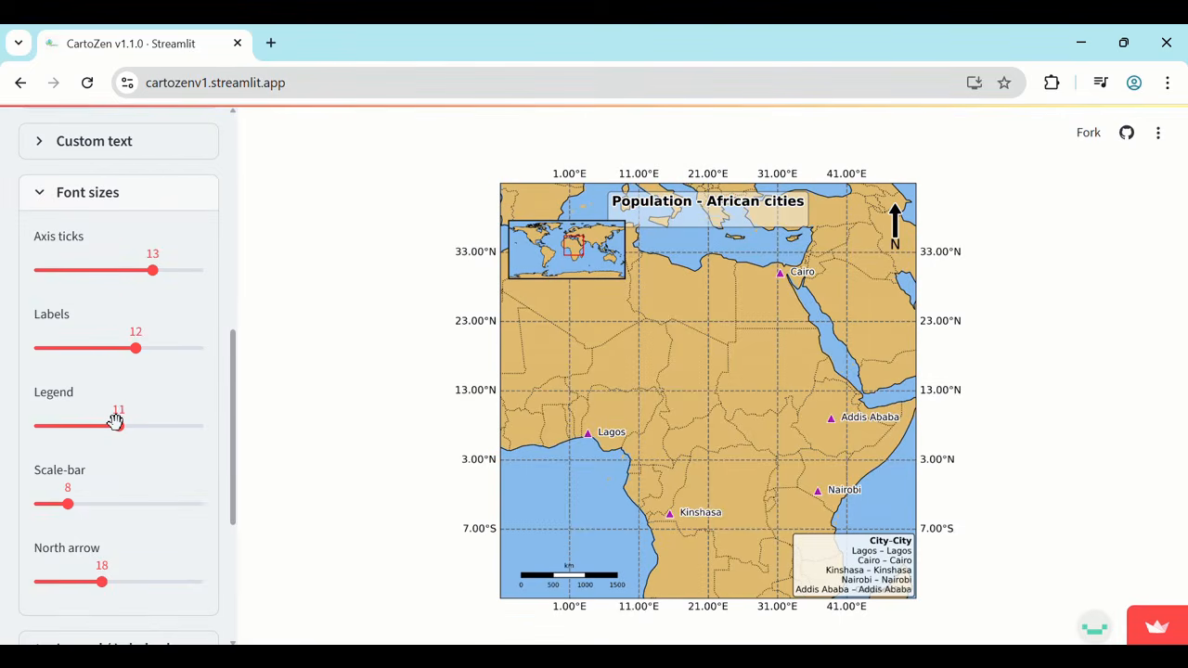
{"action": "scroll", "coordinate": [115, 425], "scroll_direction": "down", "scroll_amount": 1}
{"action": "left_click", "coordinate": [118, 418]}
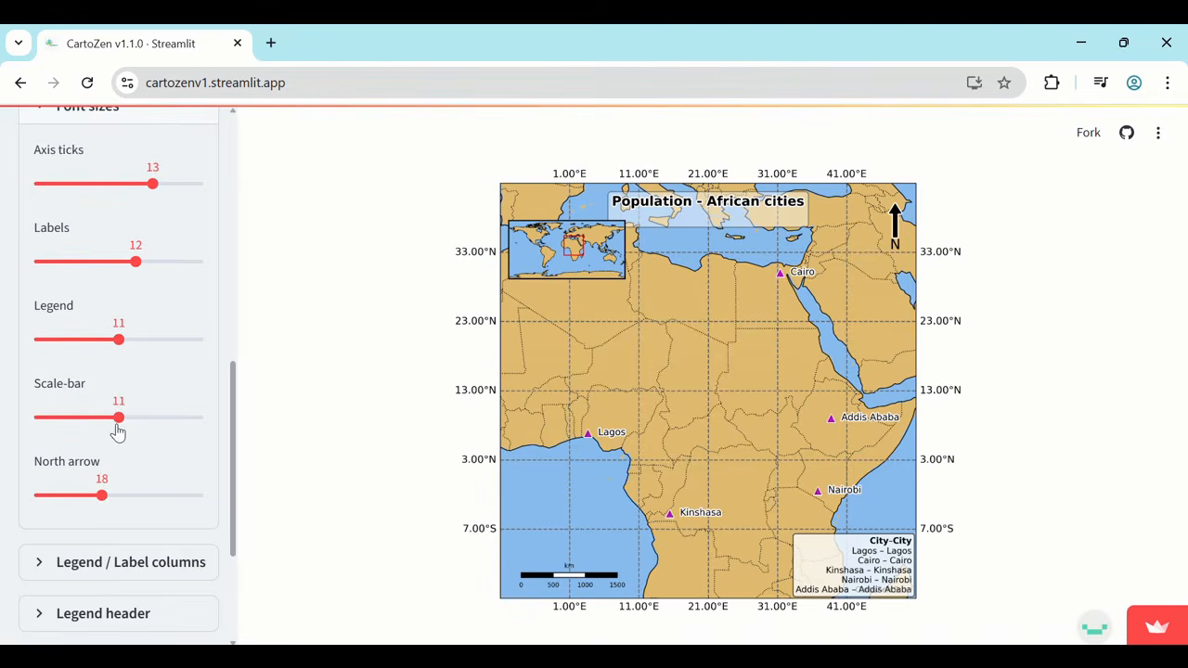
{"action": "left_click", "coordinate": [111, 494]}
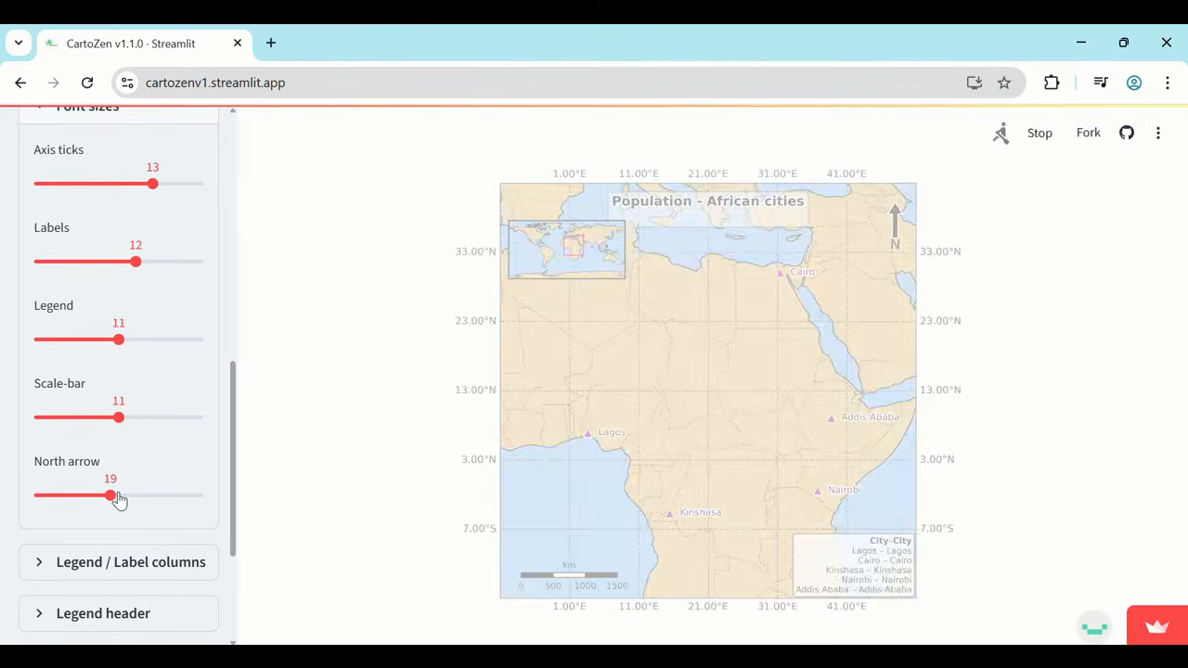
{"action": "scroll", "coordinate": [117, 499], "scroll_direction": "down", "scroll_amount": 2}
{"action": "scroll", "coordinate": [111, 485], "scroll_direction": "up", "scroll_amount": 3}
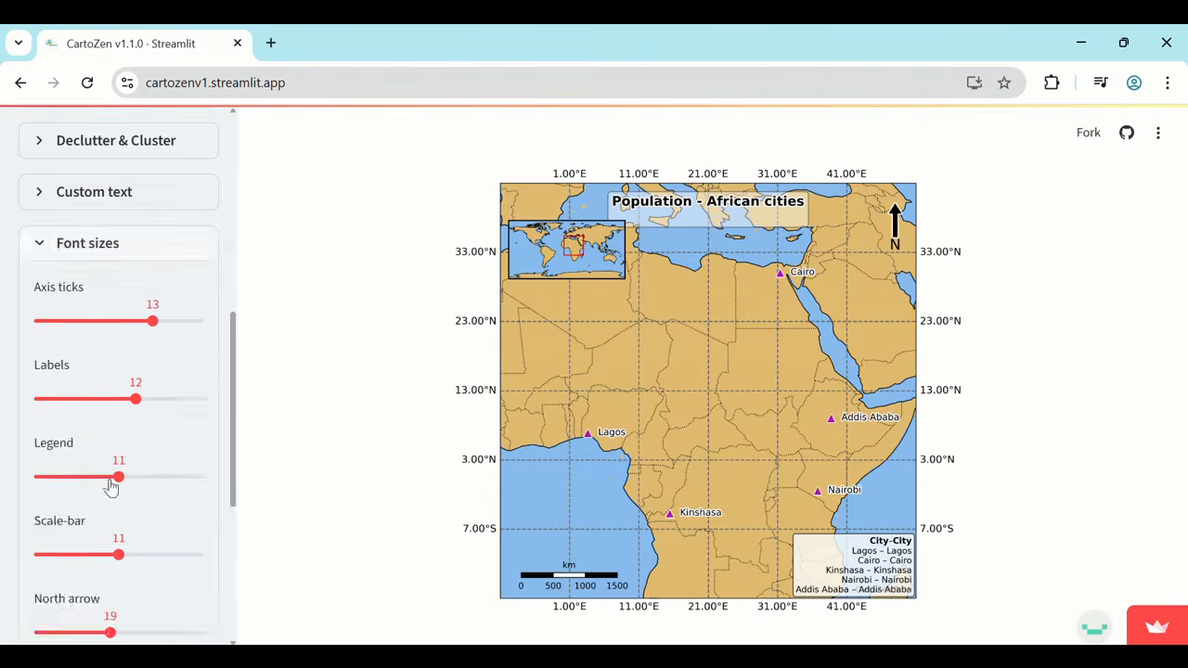
{"action": "left_click", "coordinate": [39, 243]}
Set the legend's attribute column to Population (in Millions).
{"action": "left_click", "coordinate": [35, 340]}
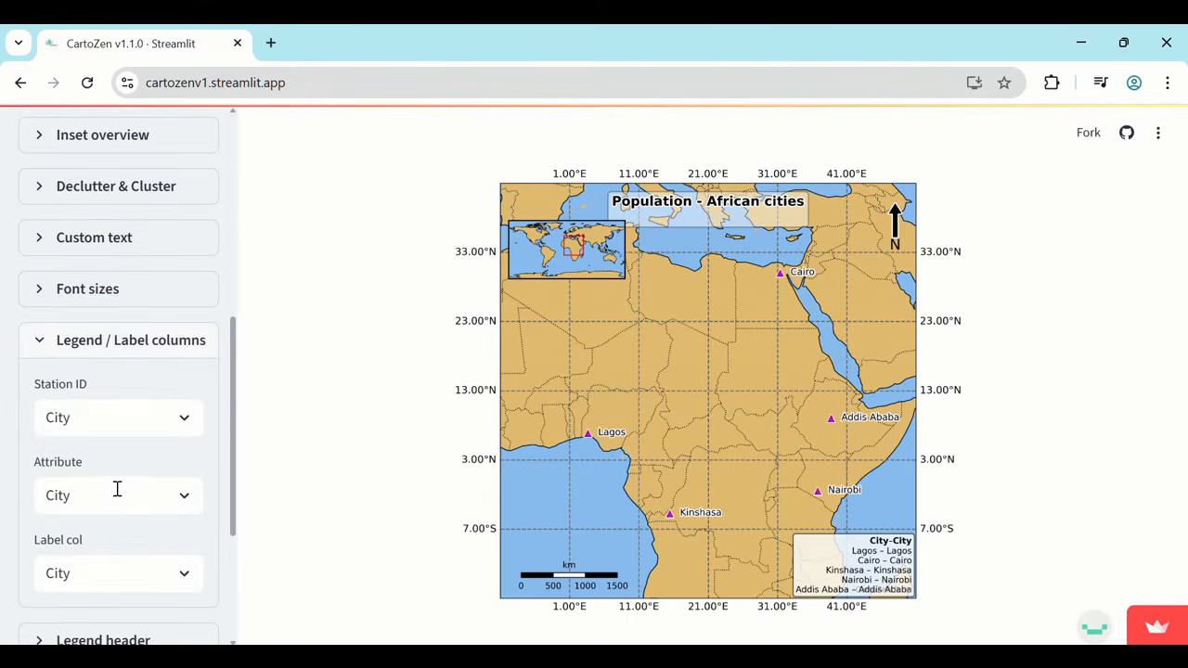
{"action": "left_click", "coordinate": [112, 459]}
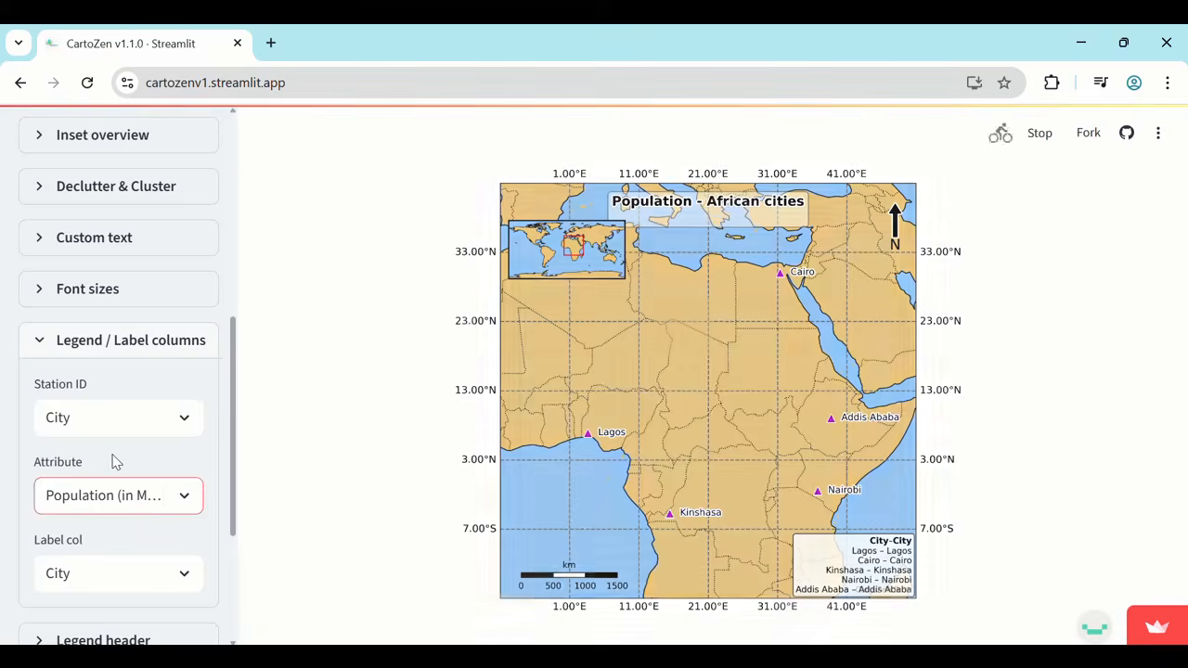
Try Country as the label column for the stations, and return it to City.
{"action": "left_click", "coordinate": [133, 563]}
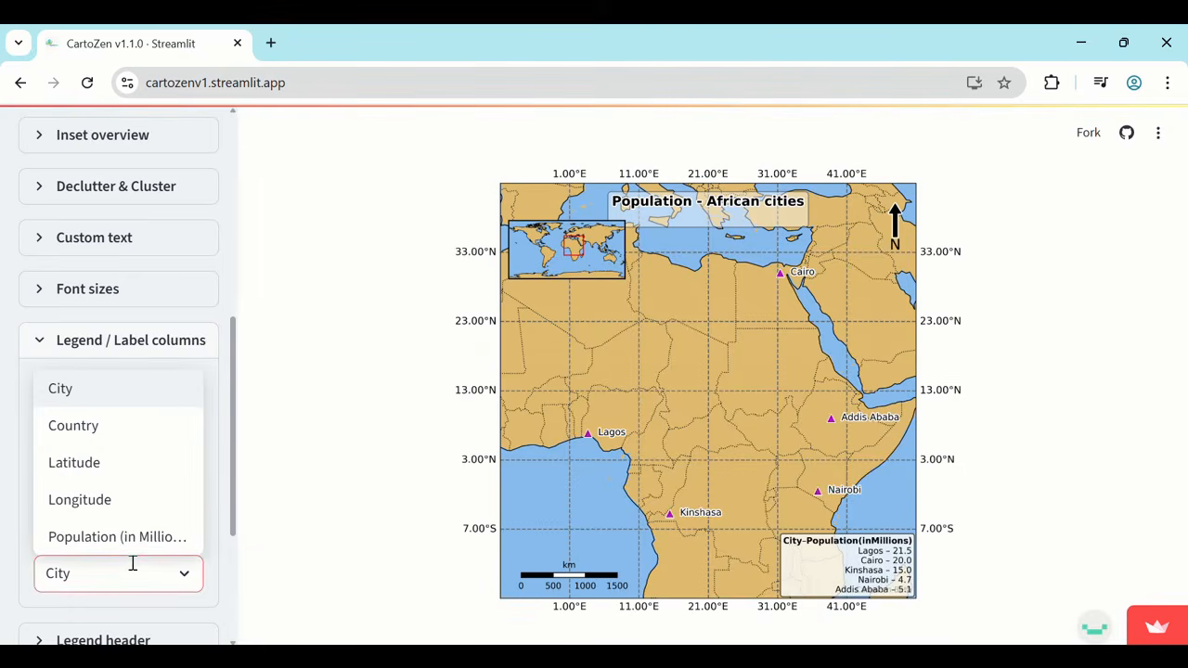
{"action": "left_click", "coordinate": [102, 425]}
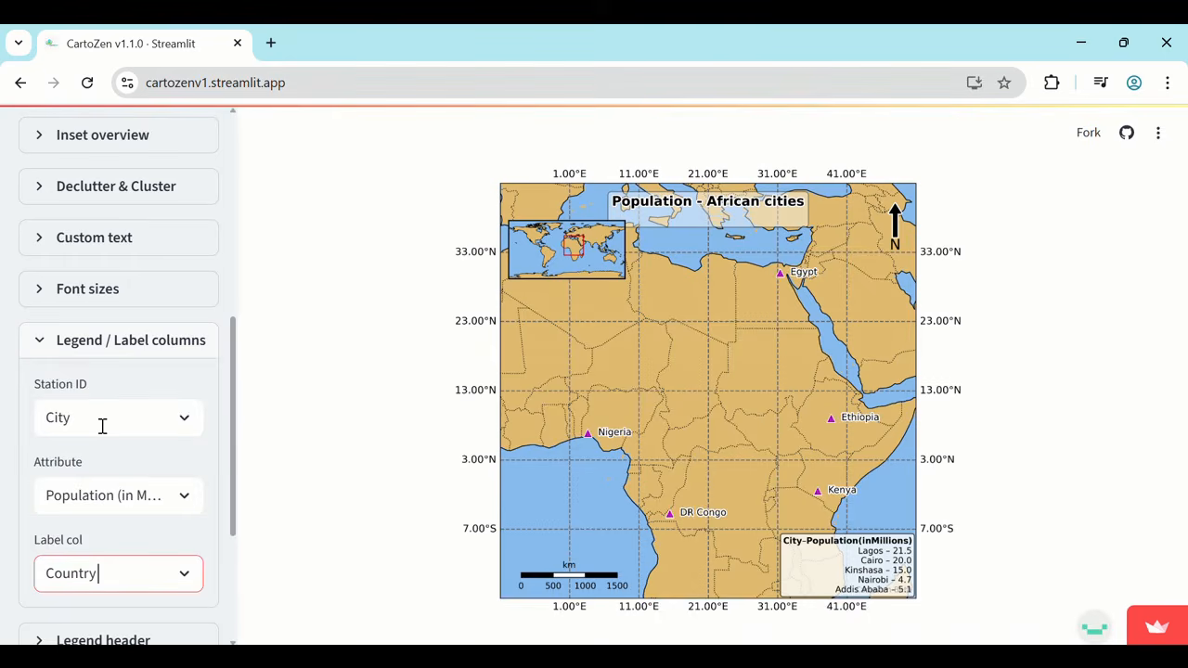
{"action": "left_click", "coordinate": [131, 577]}
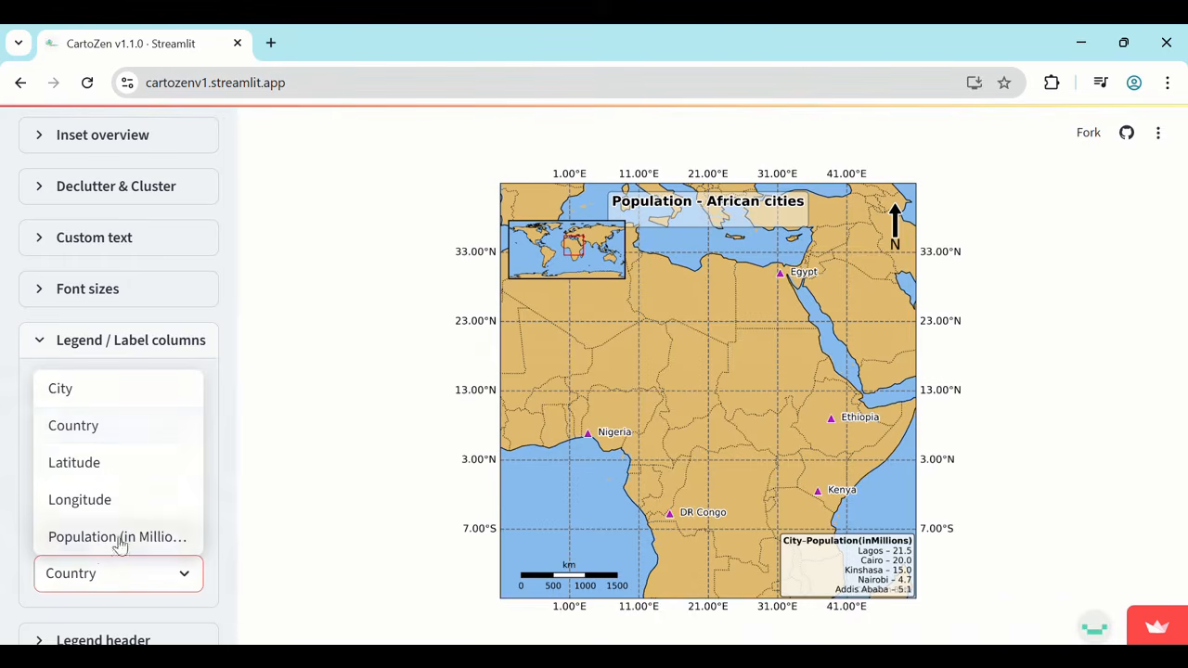
{"action": "left_click", "coordinate": [111, 401]}
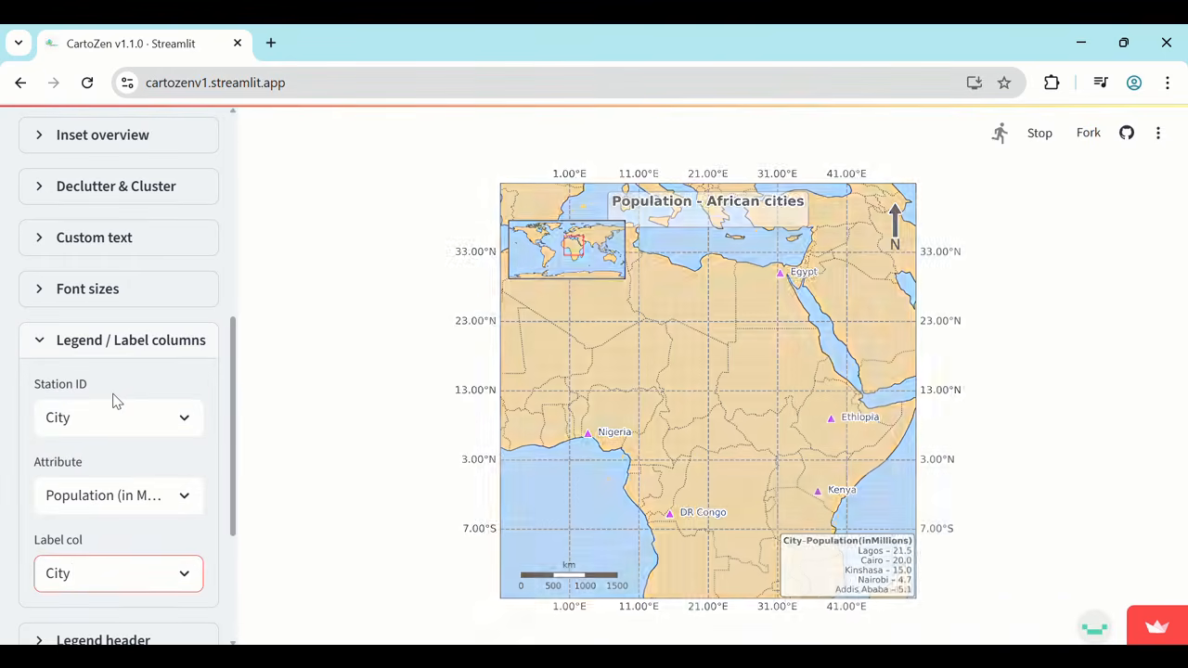
{"action": "scroll", "coordinate": [114, 399], "scroll_direction": "down", "scroll_amount": 2}
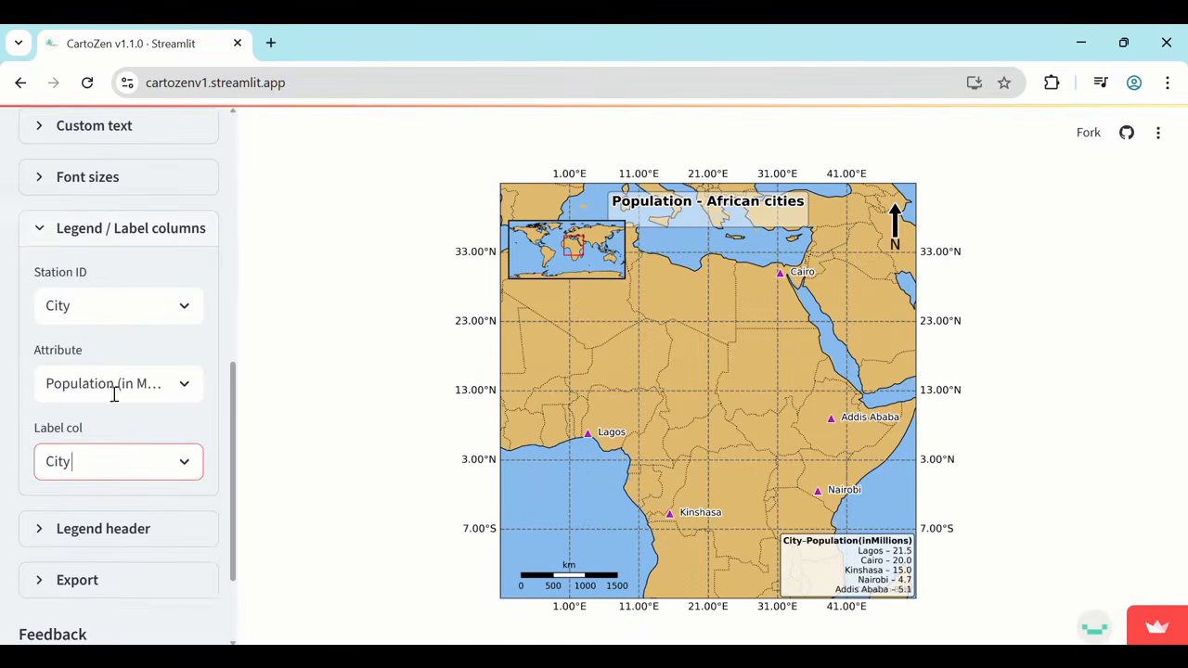
{"action": "left_click", "coordinate": [31, 239]}
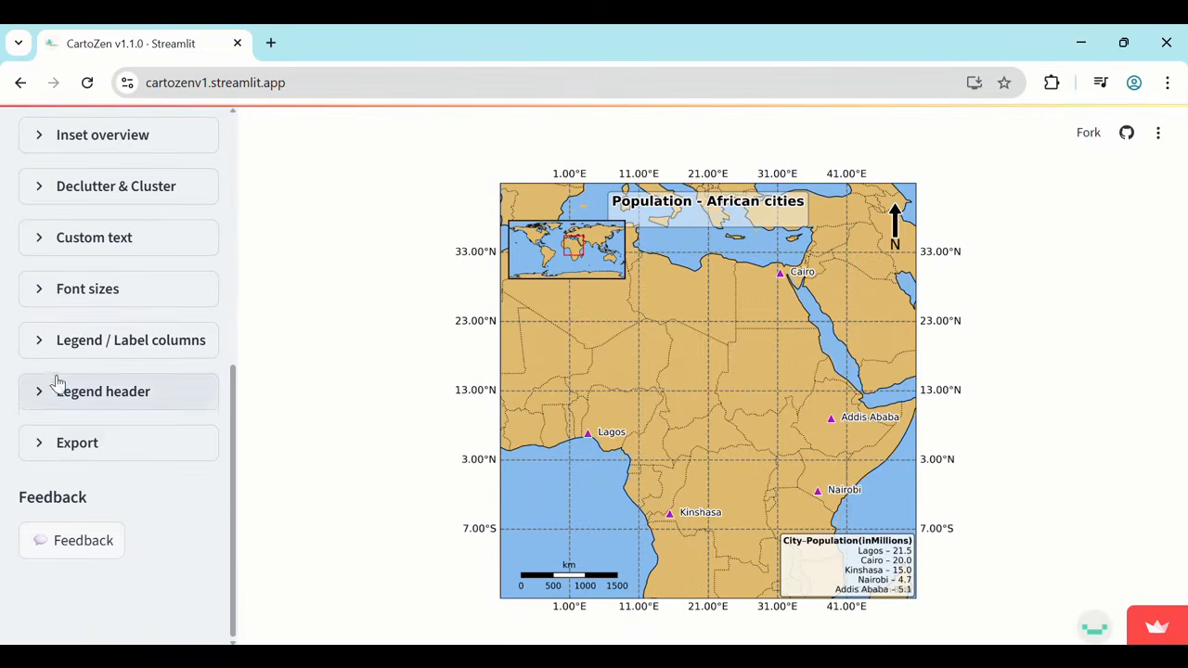
Remove the City prefix from line 1 of the legend header so it reads "Population (in Millions)".
{"action": "left_click", "coordinate": [58, 382]}
{"action": "left_click", "coordinate": [115, 471]}
{"action": "left_click_drag", "start_coordinate": [79, 466], "coordinate": [38, 461]}
{"action": "key", "text": "BackSpace"}
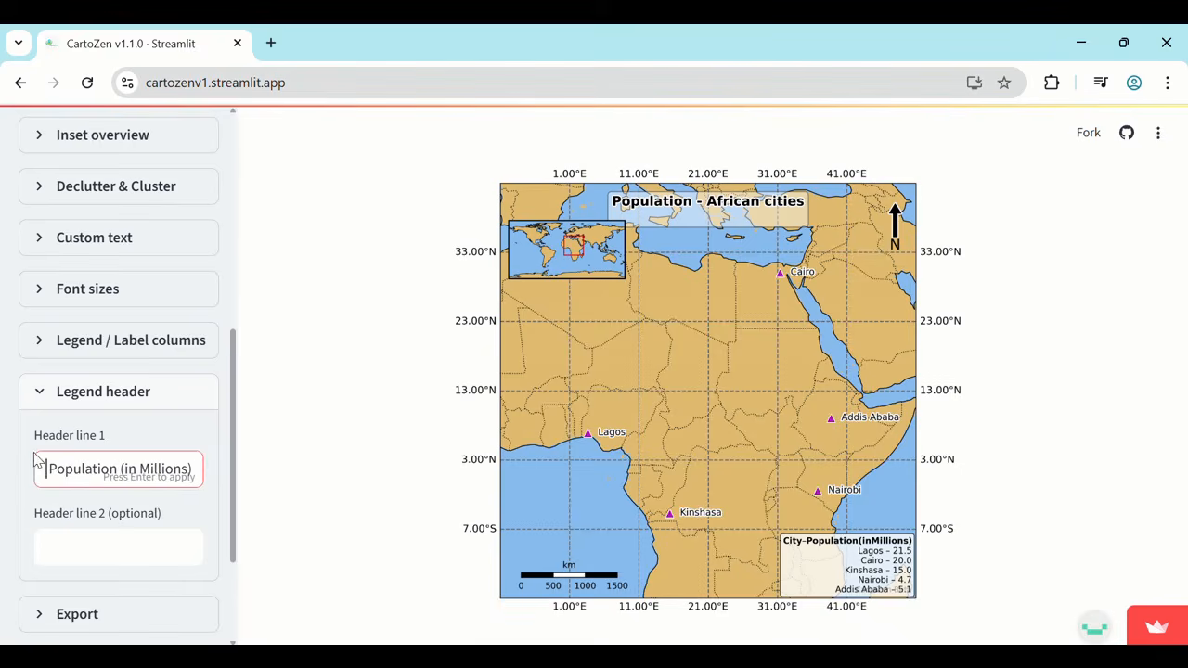
{"action": "key", "text": "Return"}
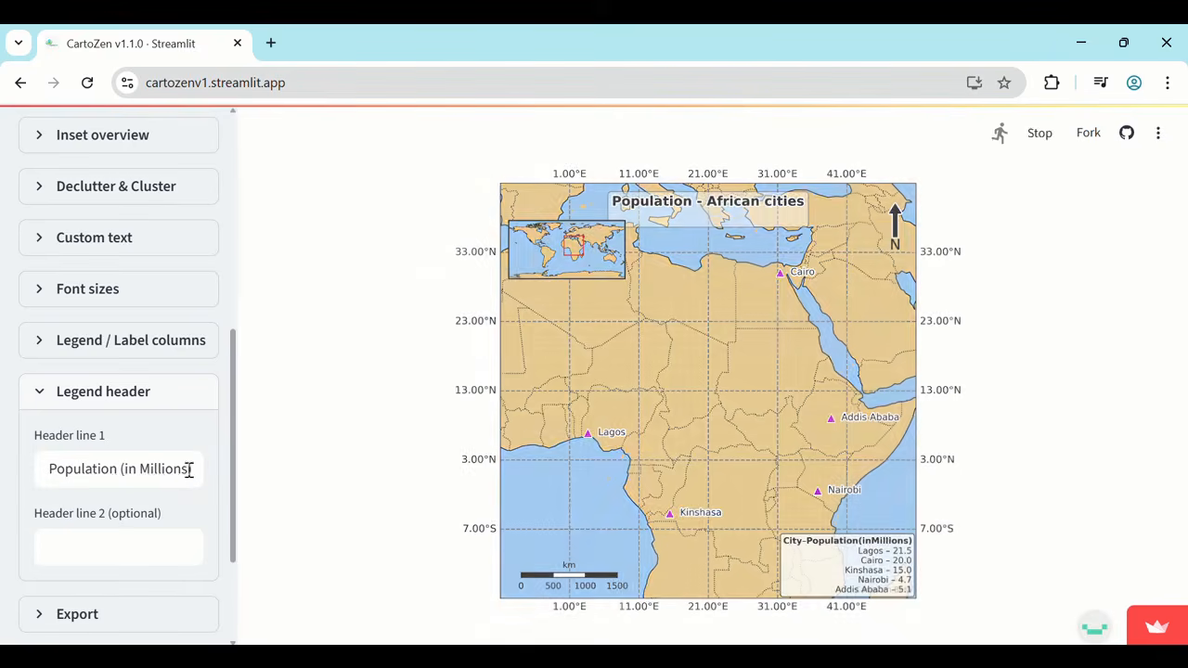
Replace the unit in line 1 of the legend header so it reads "Population (10^6)".
{"action": "left_click_drag", "start_coordinate": [190, 469], "coordinate": [155, 469]}
{"action": "key", "text": "BackSpace"}
{"action": "key", "text": "BackSpace"}
{"action": "key", "text": "BackSpace"}
{"action": "key", "text": "BackSpace"}
{"action": "key", "text": "BackSpace"}
{"action": "key", "text": "BackSpace"}
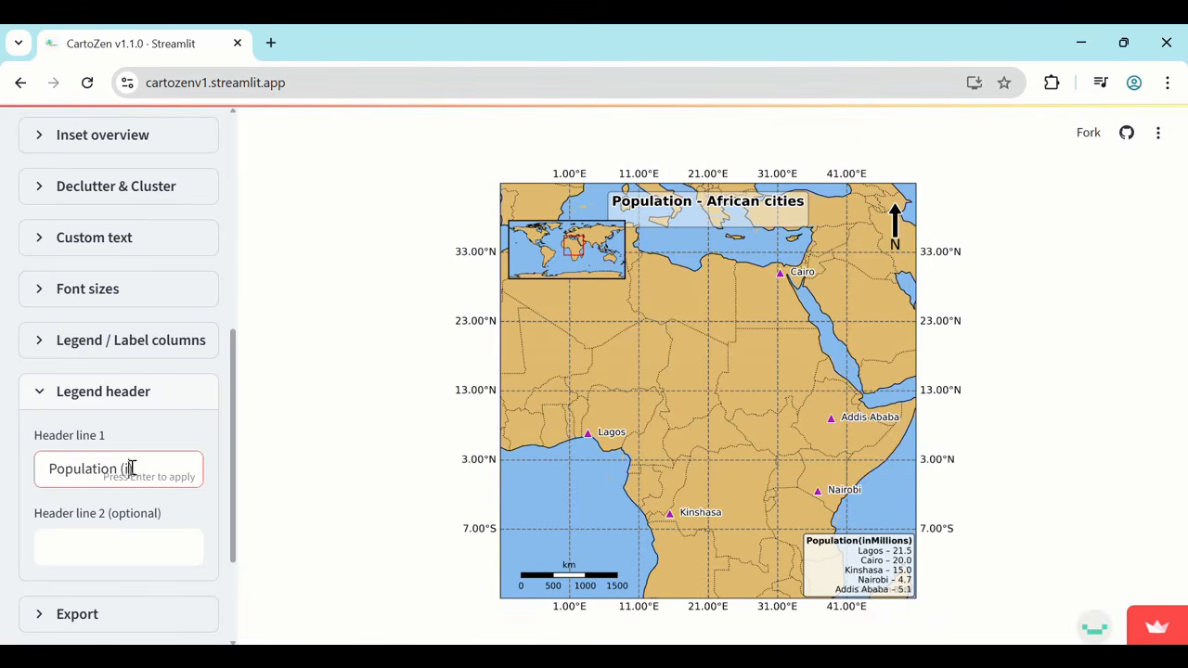
{"action": "type", "text": "10^6)"}
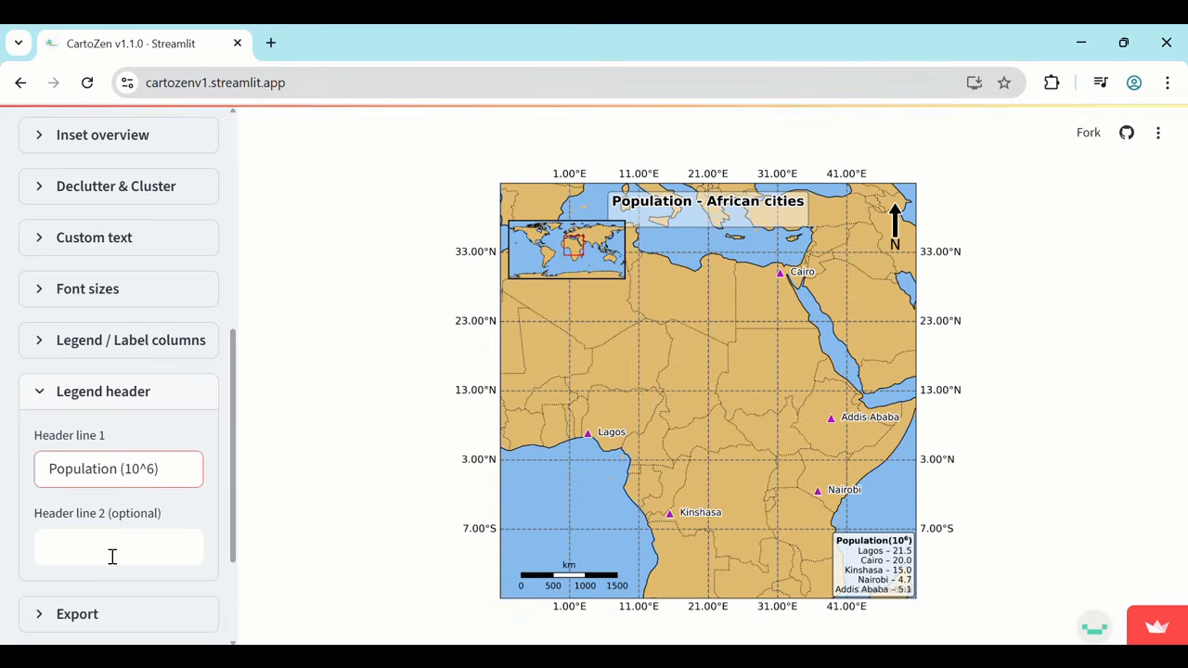
{"action": "scroll", "coordinate": [113, 555], "scroll_direction": "down", "scroll_amount": 2}
{"action": "left_click", "coordinate": [28, 252]}
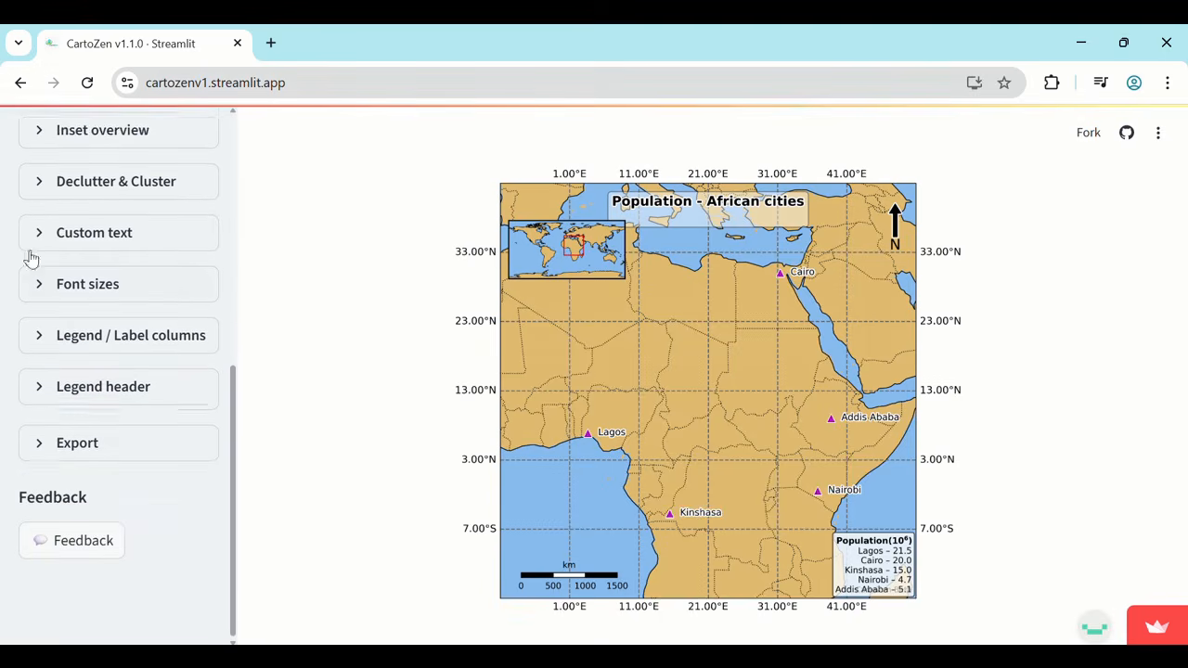
Keep PNG format and A4 page size in the export settings, and set the page orientation to Portrait.
{"action": "left_click", "coordinate": [40, 458]}
{"action": "scroll", "coordinate": [40, 445], "scroll_direction": "down", "scroll_amount": 2}
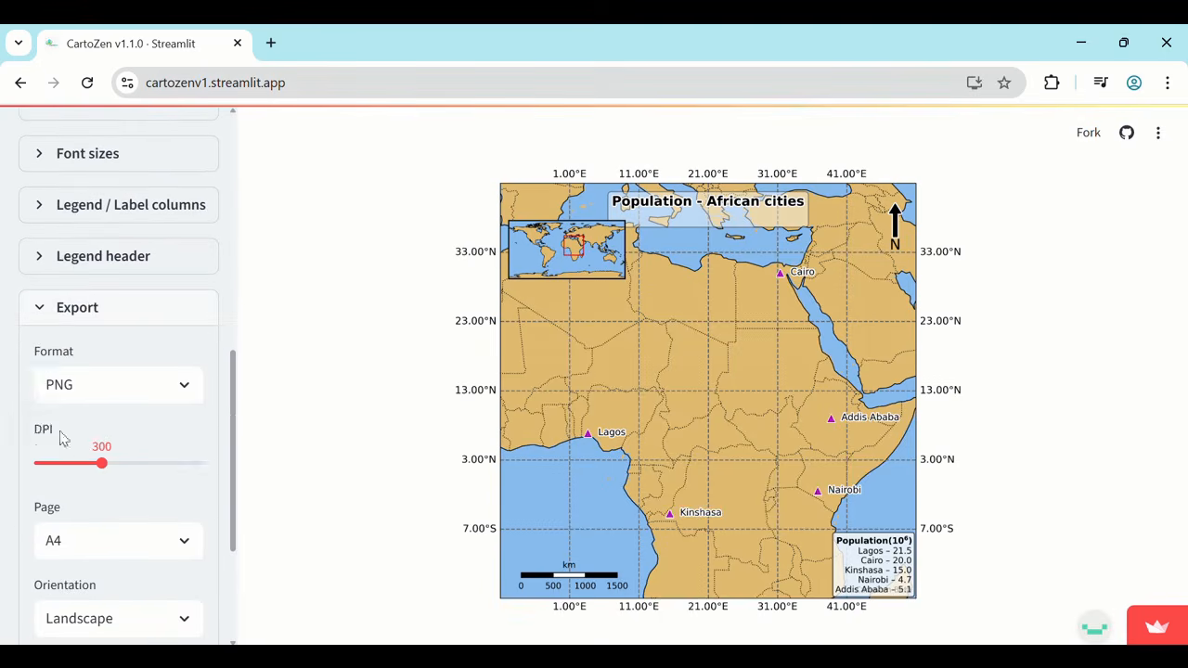
{"action": "left_click", "coordinate": [114, 385]}
{"action": "left_click", "coordinate": [116, 388]}
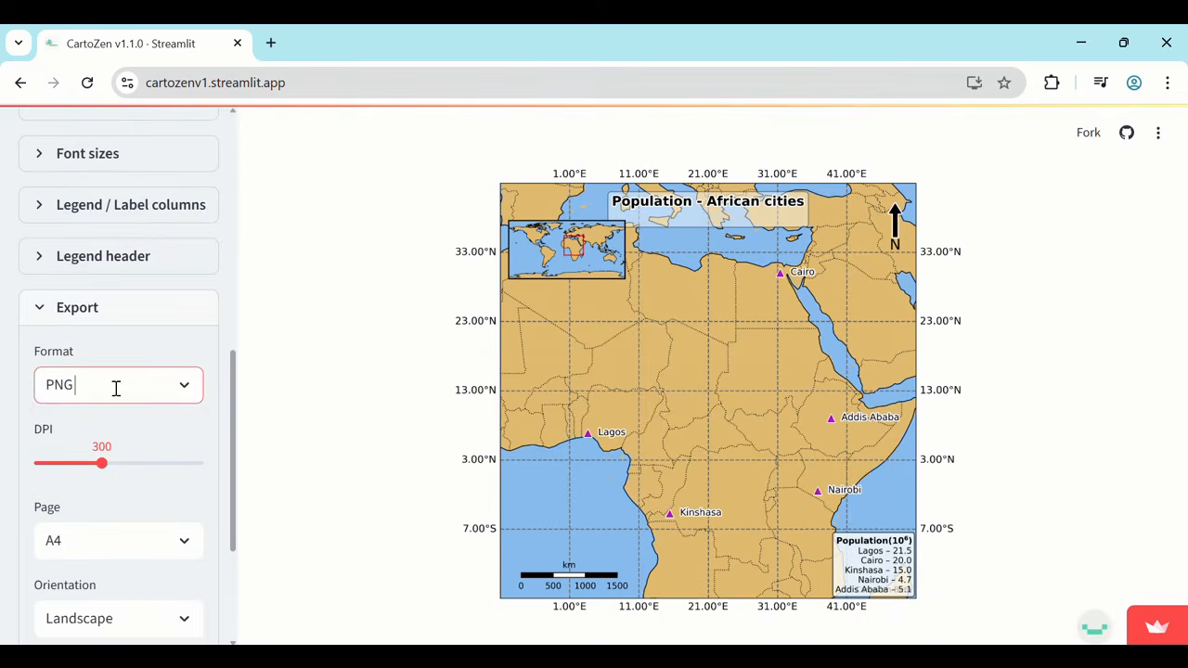
{"action": "left_click", "coordinate": [141, 538]}
{"action": "left_click", "coordinate": [141, 541]}
{"action": "scroll", "coordinate": [134, 580], "scroll_direction": "down", "scroll_amount": 1}
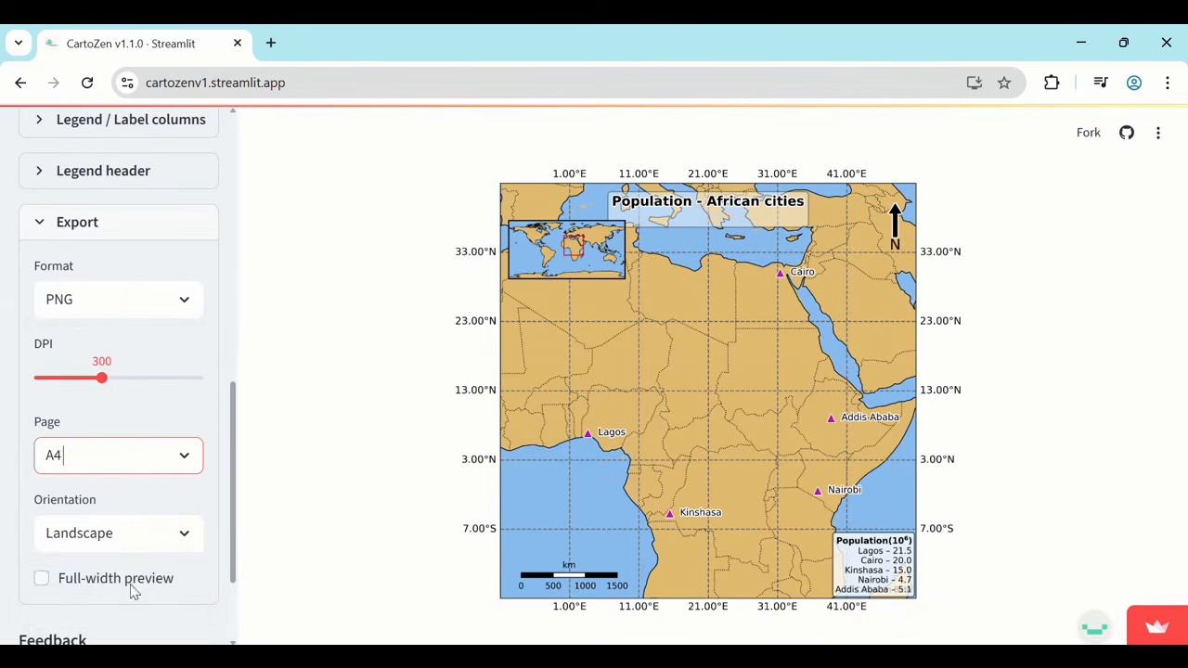
{"action": "left_click", "coordinate": [147, 535]}
{"action": "left_click", "coordinate": [72, 608]}
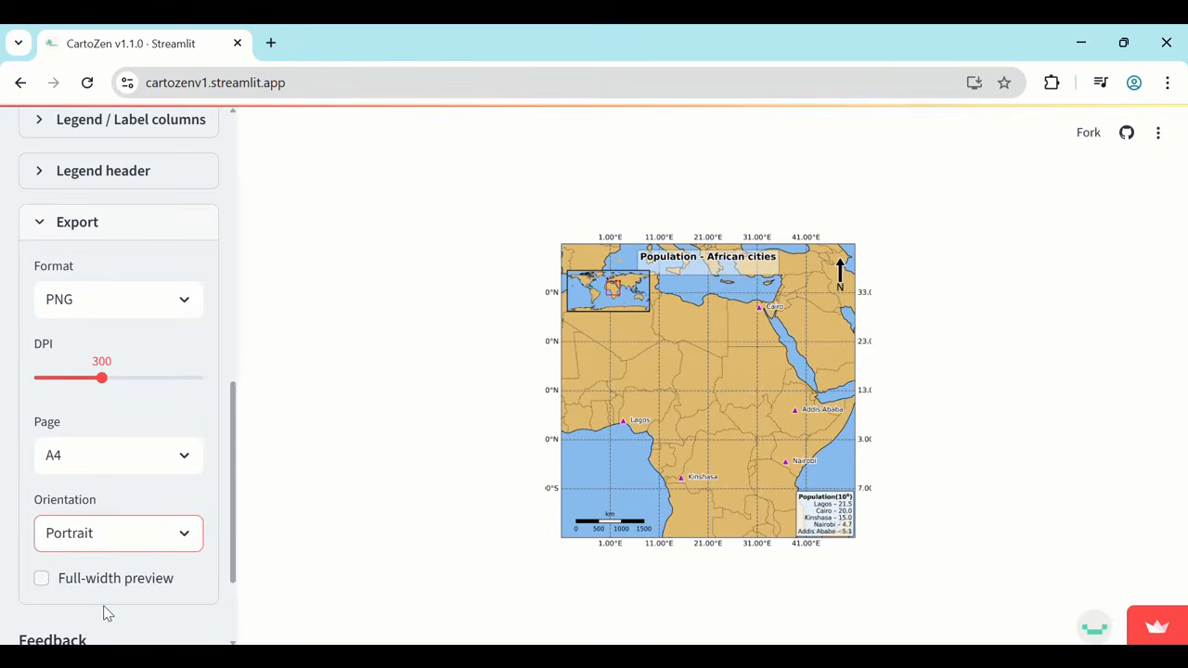
Set the export page orientation to Landscape and download the map.
{"action": "left_click", "coordinate": [121, 538]}
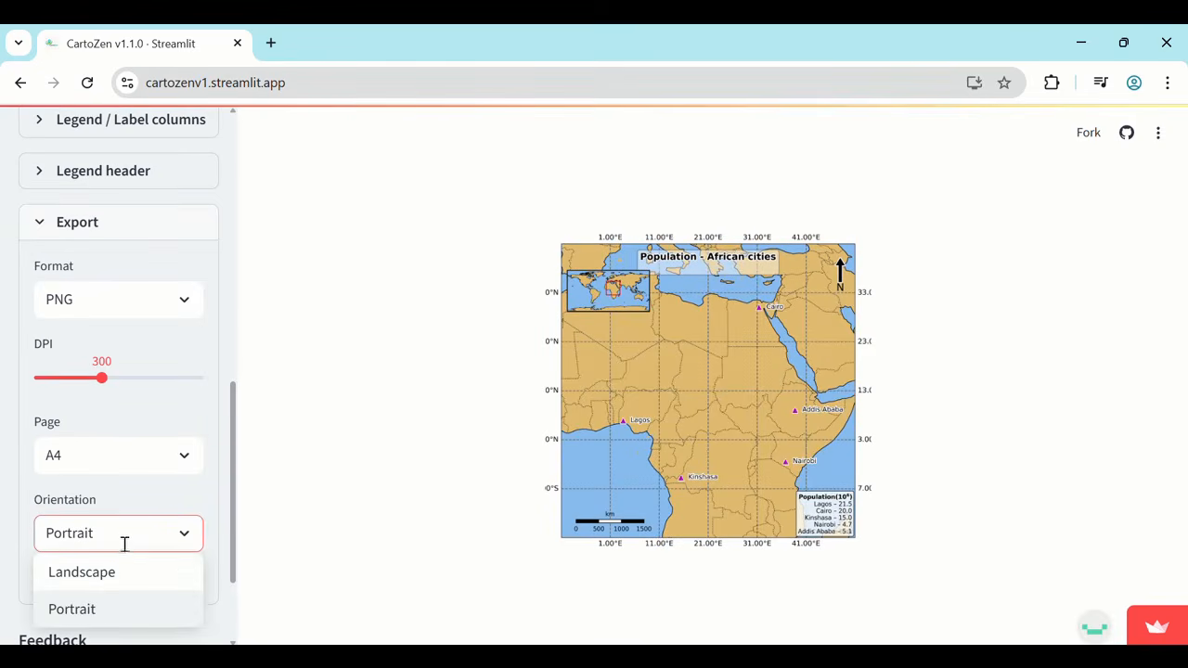
{"action": "left_click", "coordinate": [123, 572]}
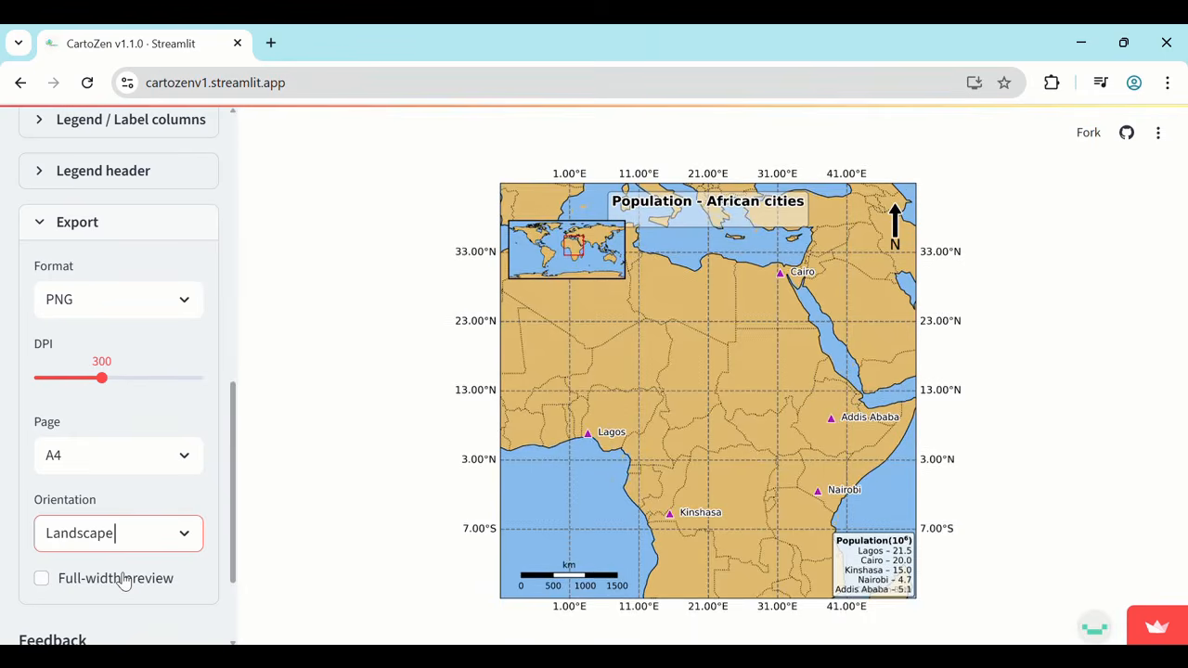
{"action": "left_click", "coordinate": [376, 192]}
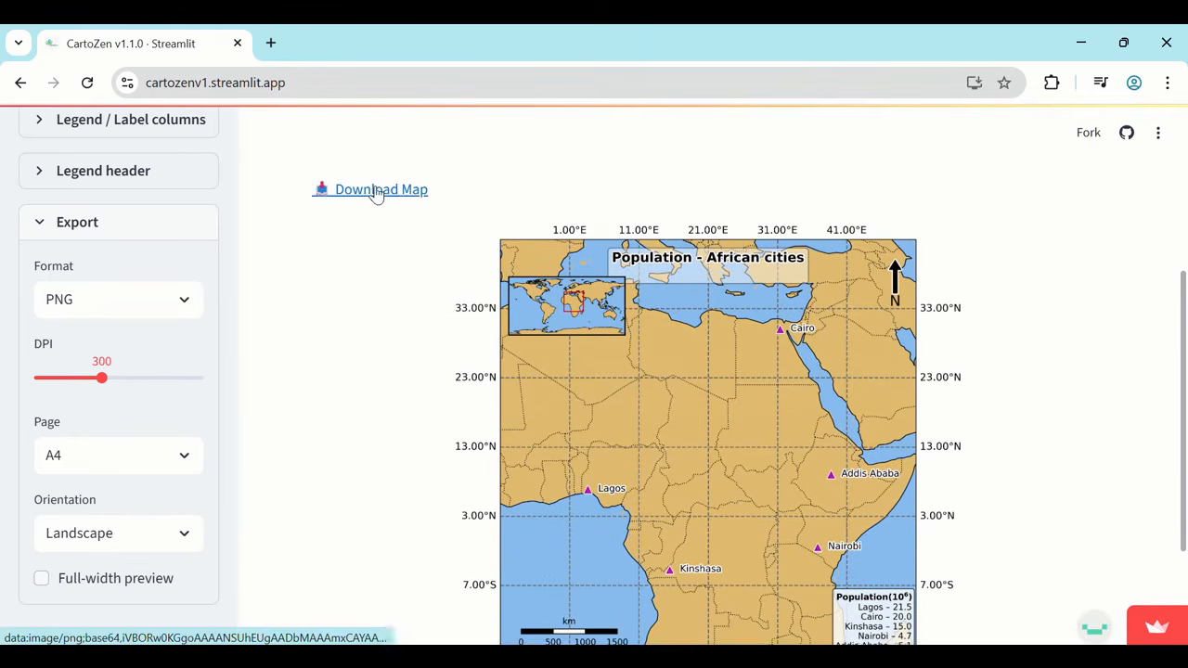
Open the downloaded map image in a maximized viewer to inspect its layout, and close it.
{"action": "left_click", "coordinate": [863, 142]}
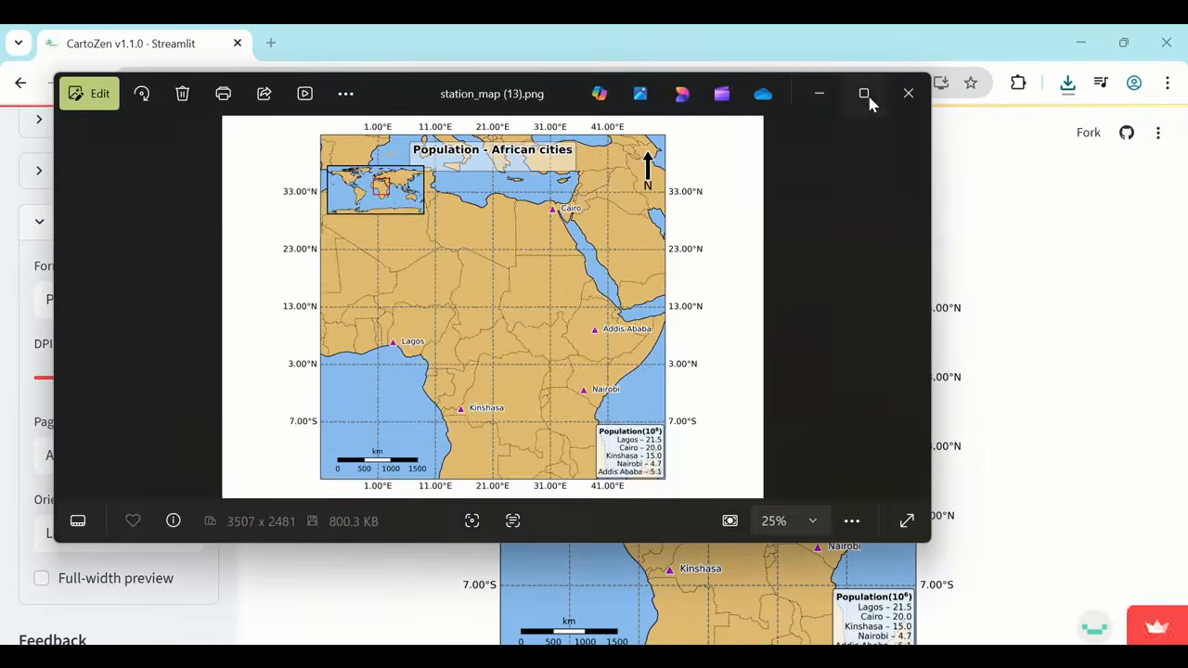
{"action": "left_click", "coordinate": [863, 93]}
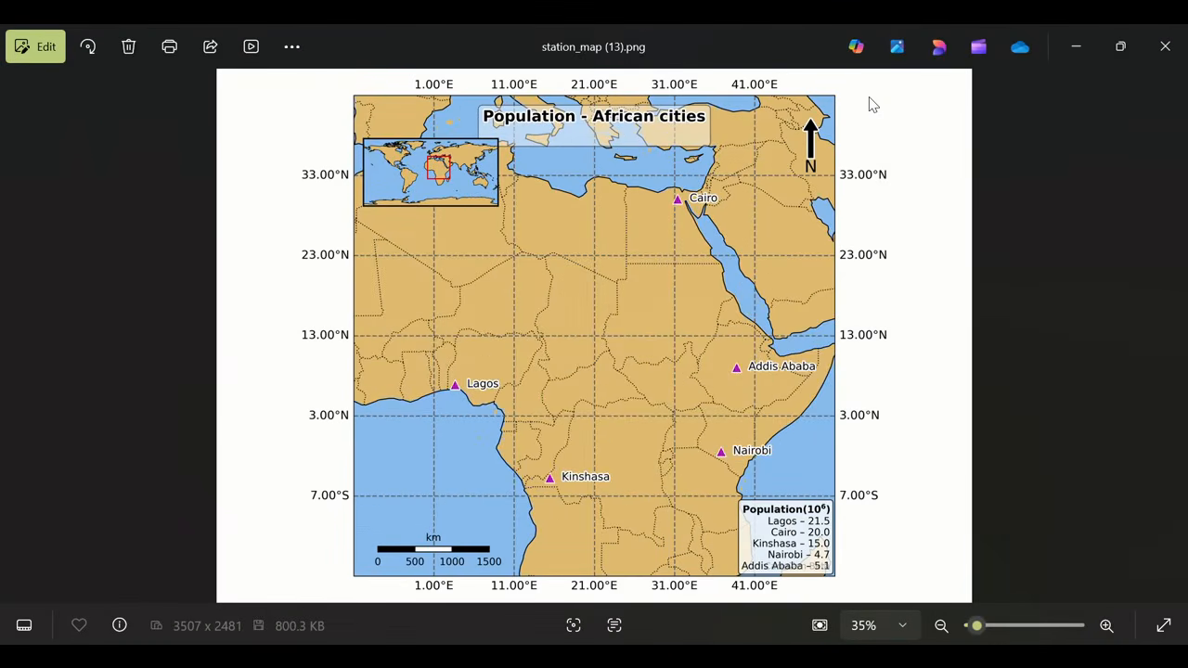
{"action": "left_click", "coordinate": [1165, 46]}
Open the CartoZen Feedback form, look through its questions down to the end, and close it.
{"action": "scroll", "coordinate": [198, 483], "scroll_direction": "down", "scroll_amount": 1}
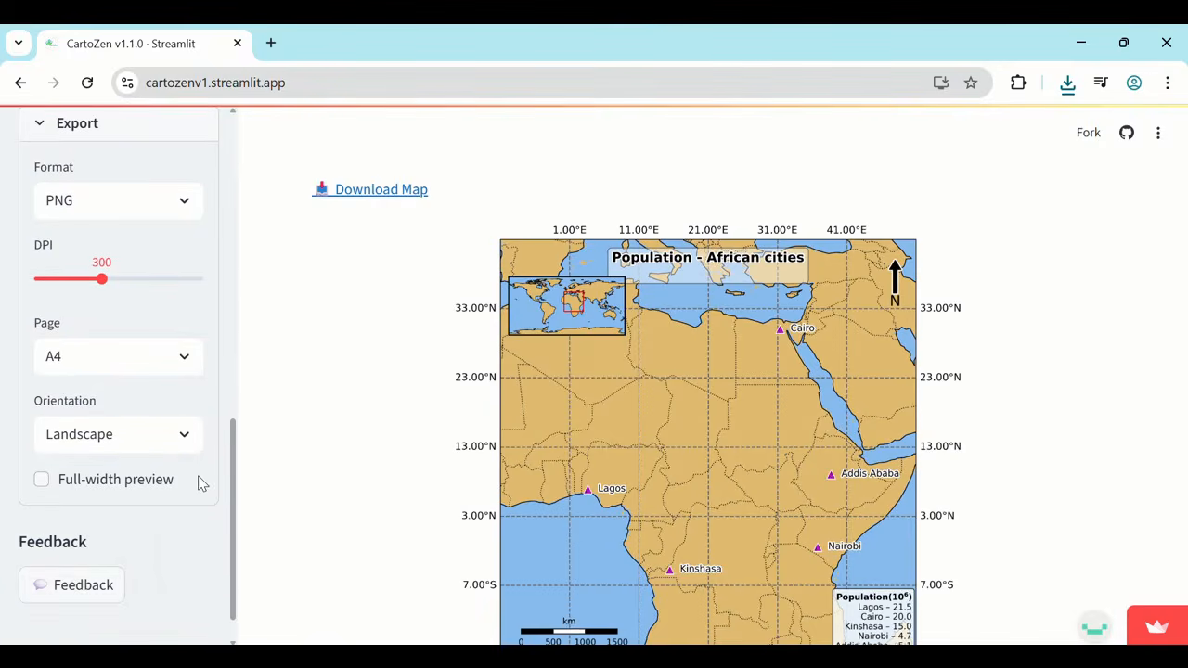
{"action": "scroll", "coordinate": [284, 541], "scroll_direction": "down", "scroll_amount": 2}
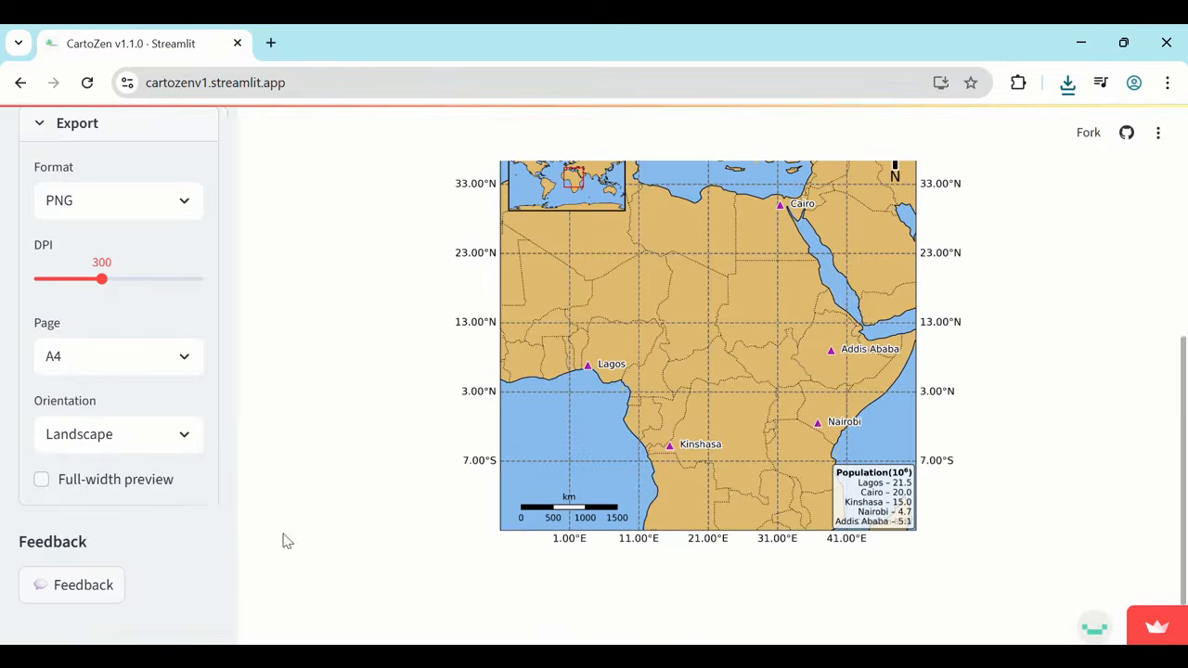
{"action": "left_click", "coordinate": [69, 585]}
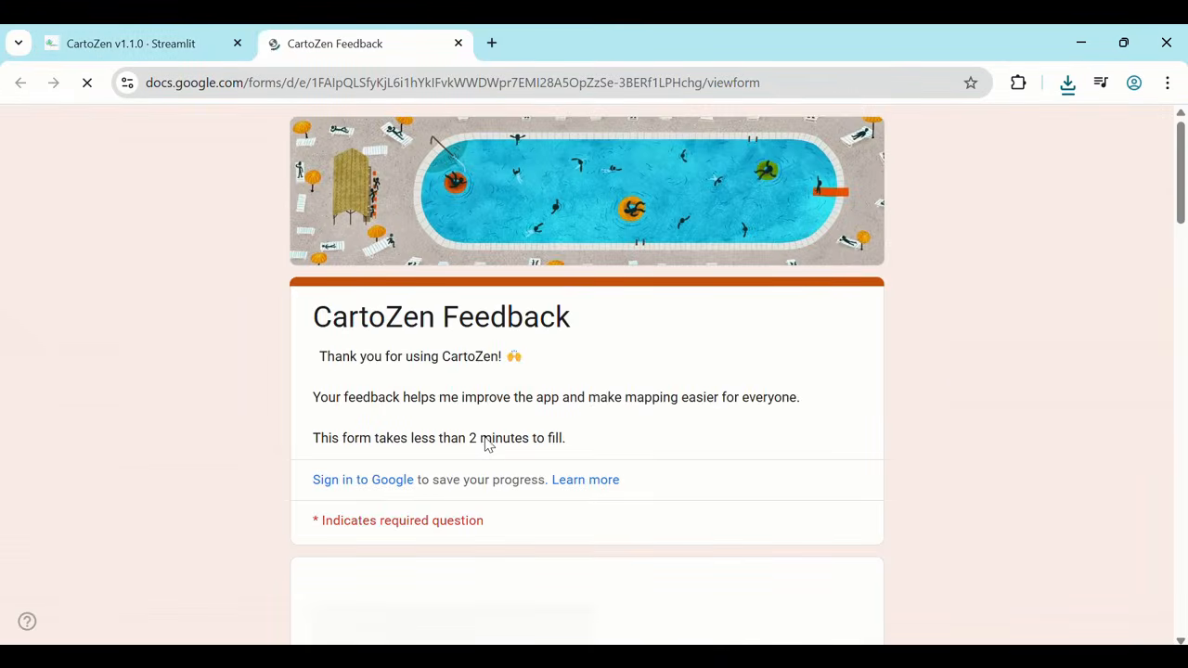
{"action": "scroll", "coordinate": [957, 376], "scroll_direction": "down", "scroll_amount": 15}
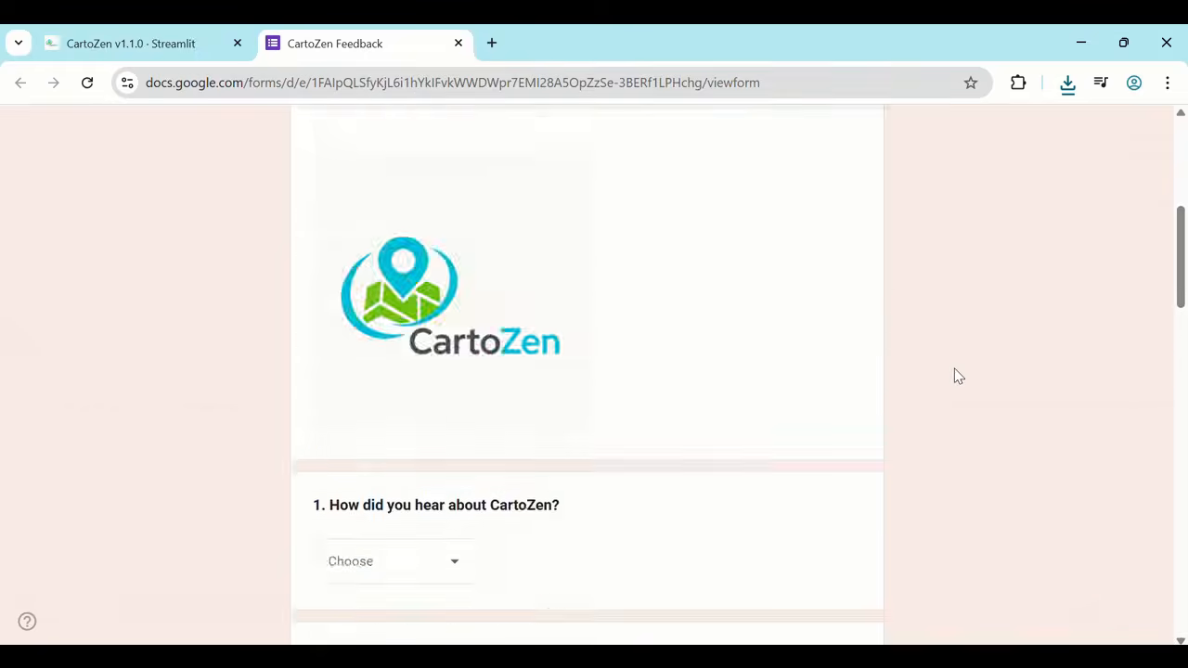
{"action": "scroll", "coordinate": [958, 375], "scroll_direction": "down", "scroll_amount": 5}
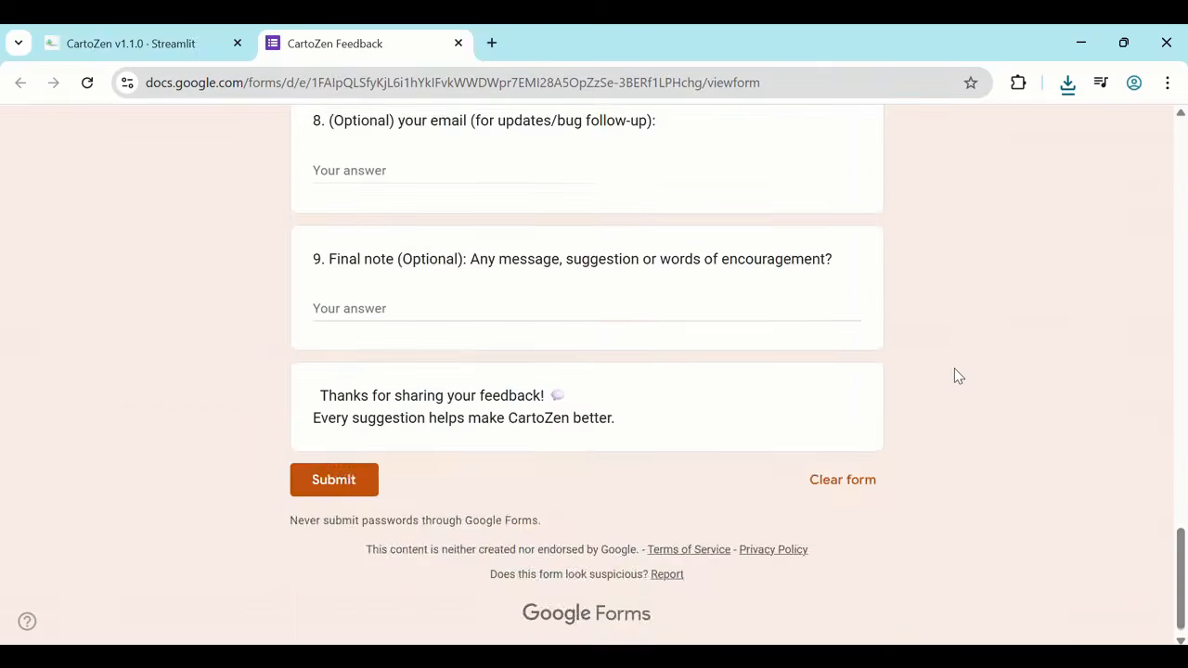
{"action": "scroll", "coordinate": [957, 377], "scroll_direction": "up", "scroll_amount": 12}
{"action": "left_click", "coordinate": [458, 44]}
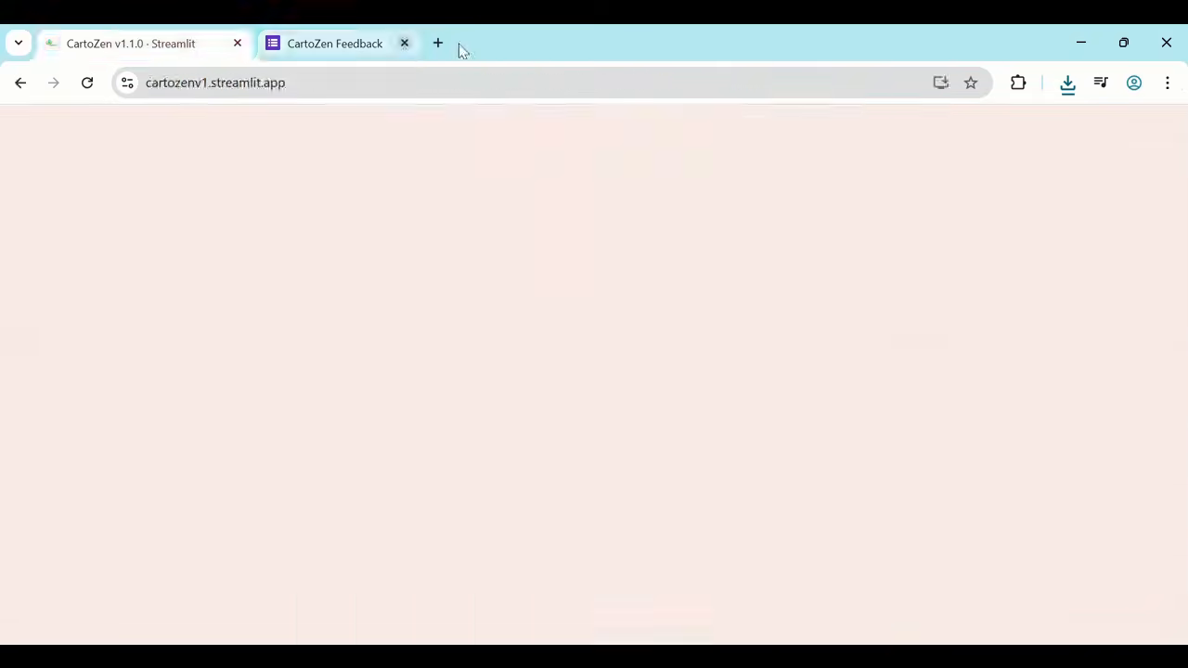